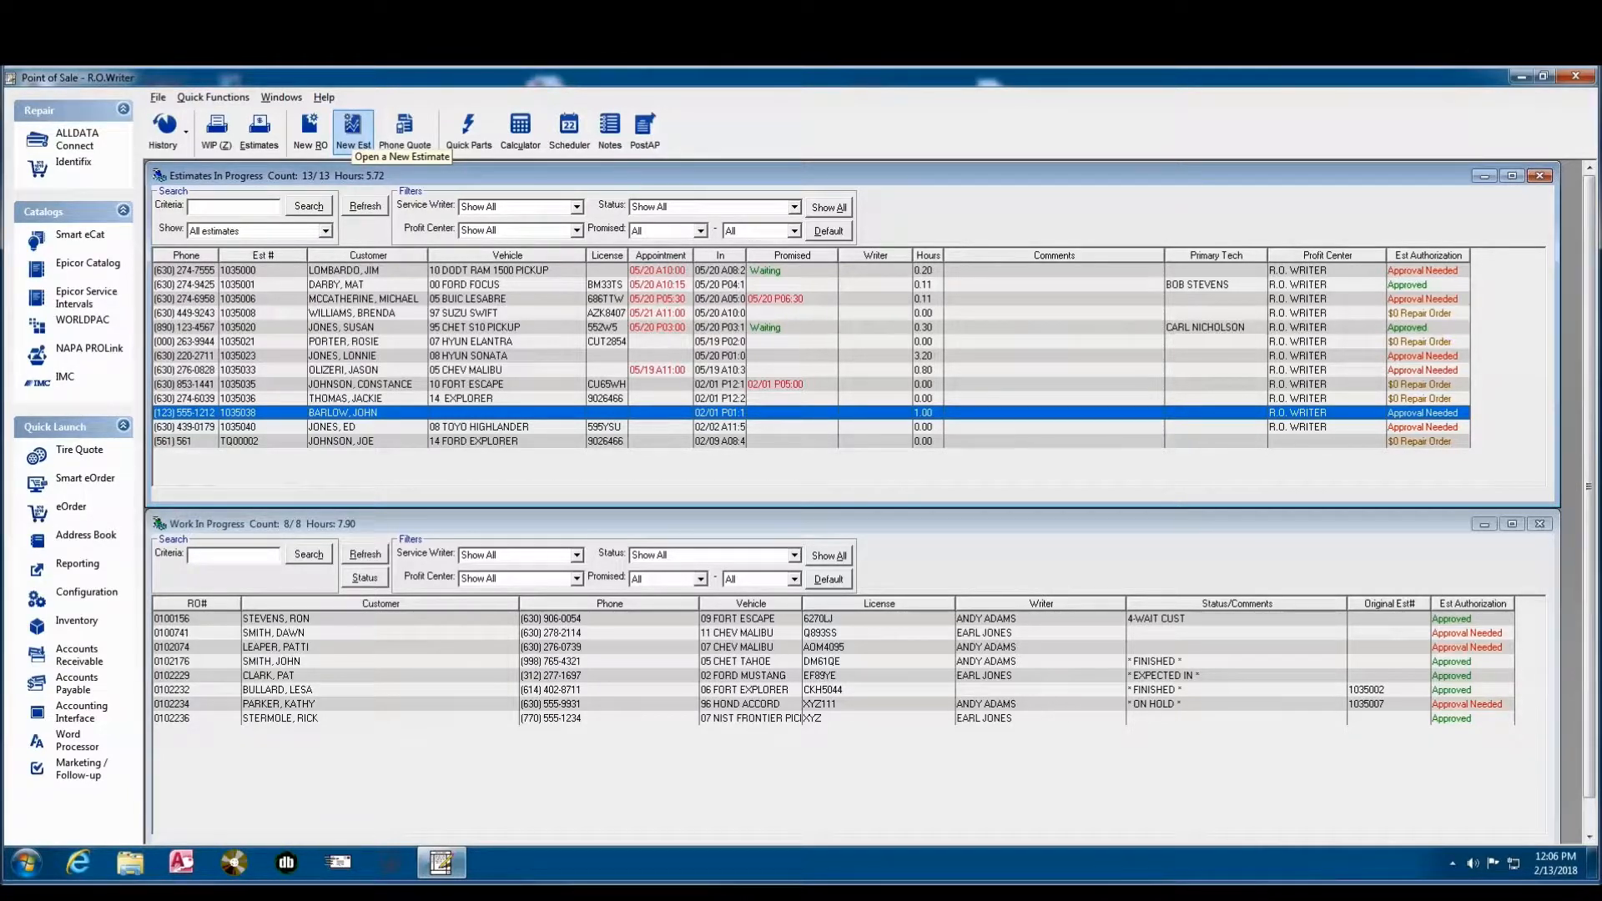
- Start a new estimate, search for the customer by last name and begin a new customer record
click(353, 133)
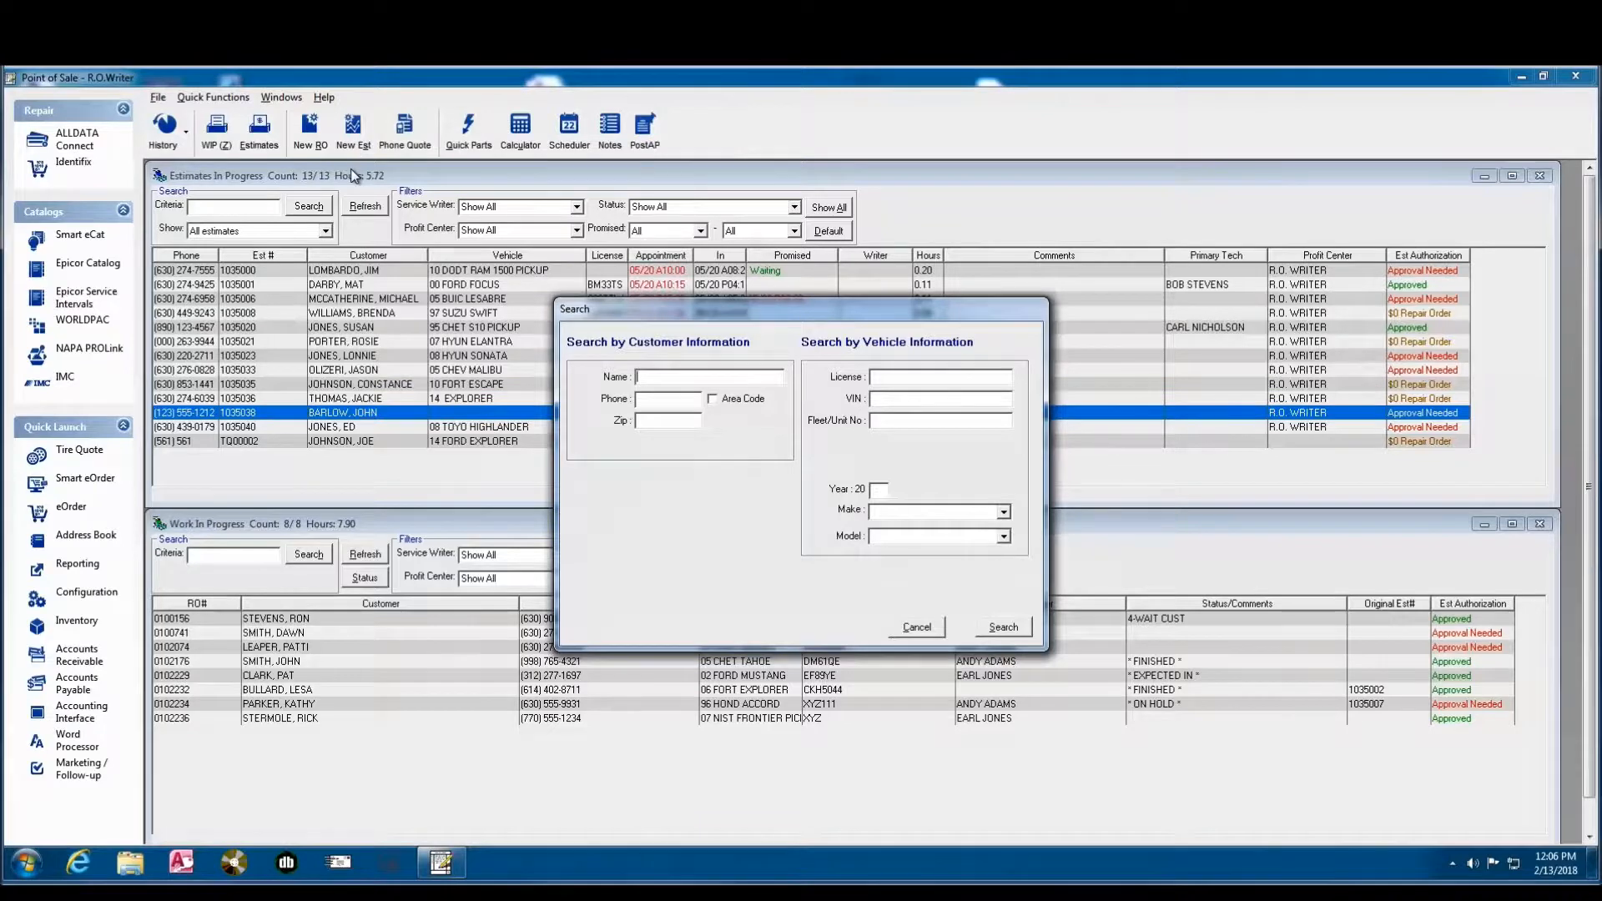
text(PIERCE)
key(Return)
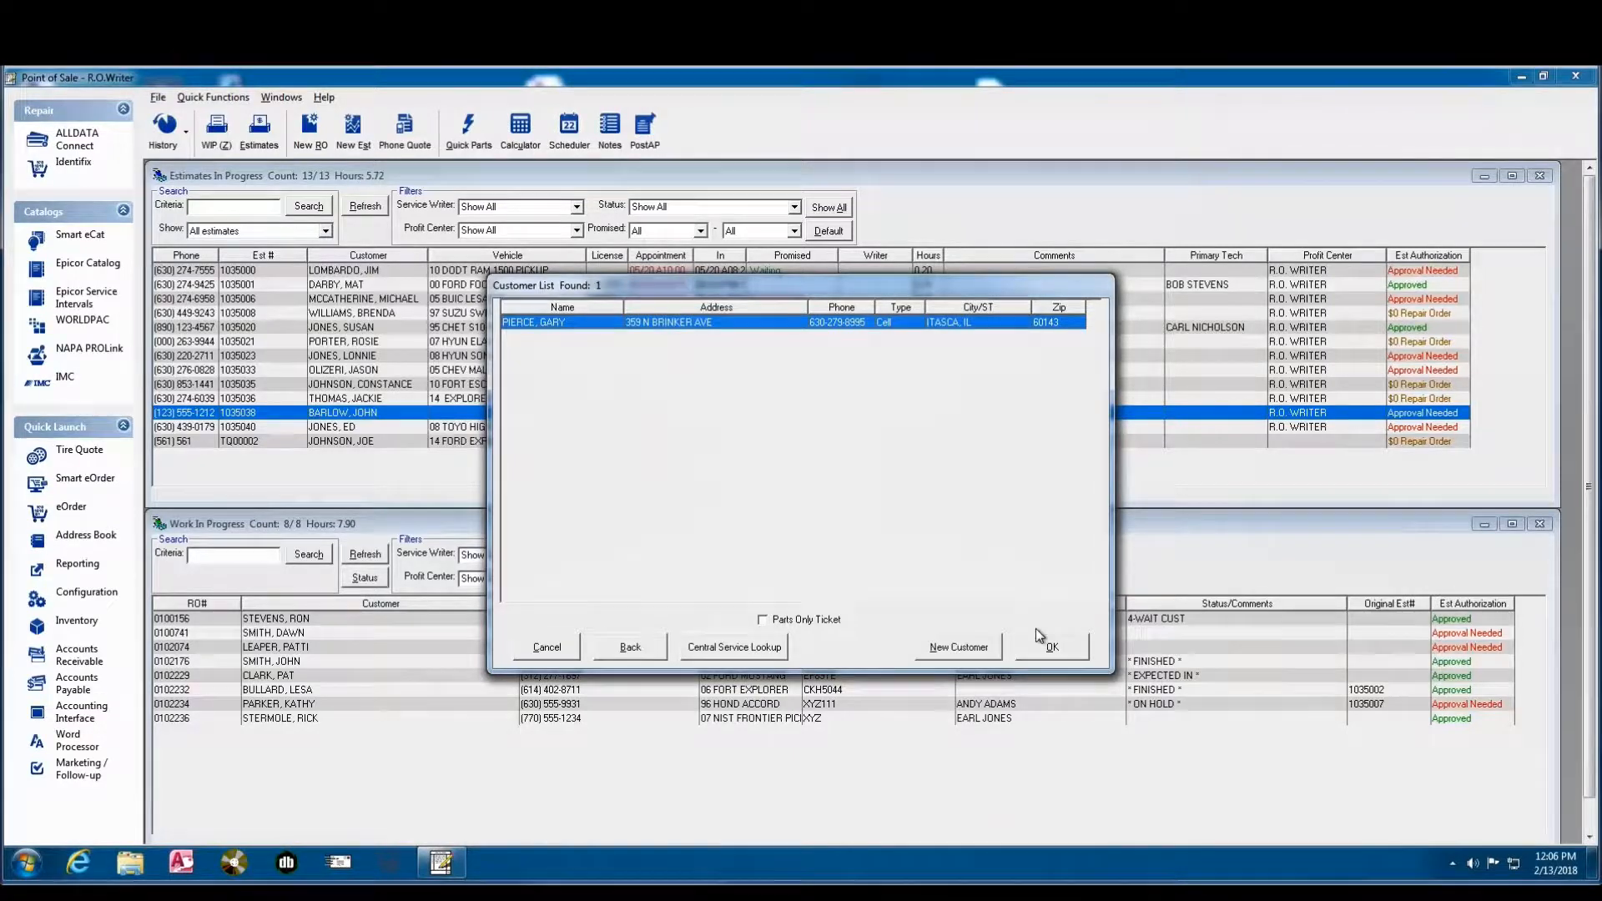
click(959, 647)
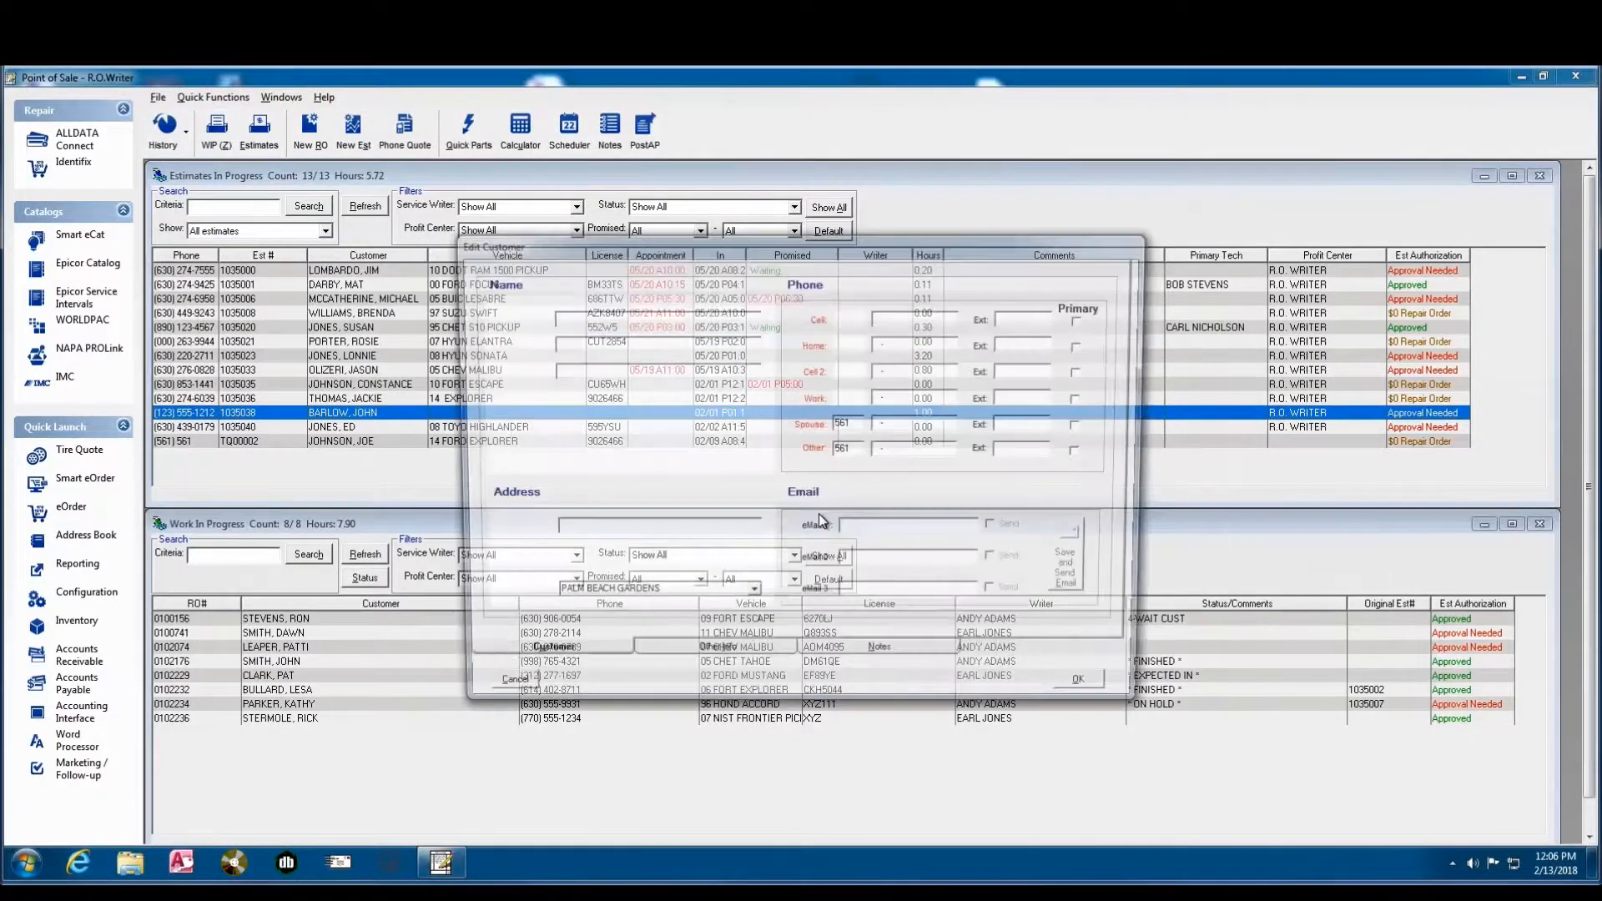
- Fill in the new customer's first name, street address and cell phone number, and save the record
text(TONY)
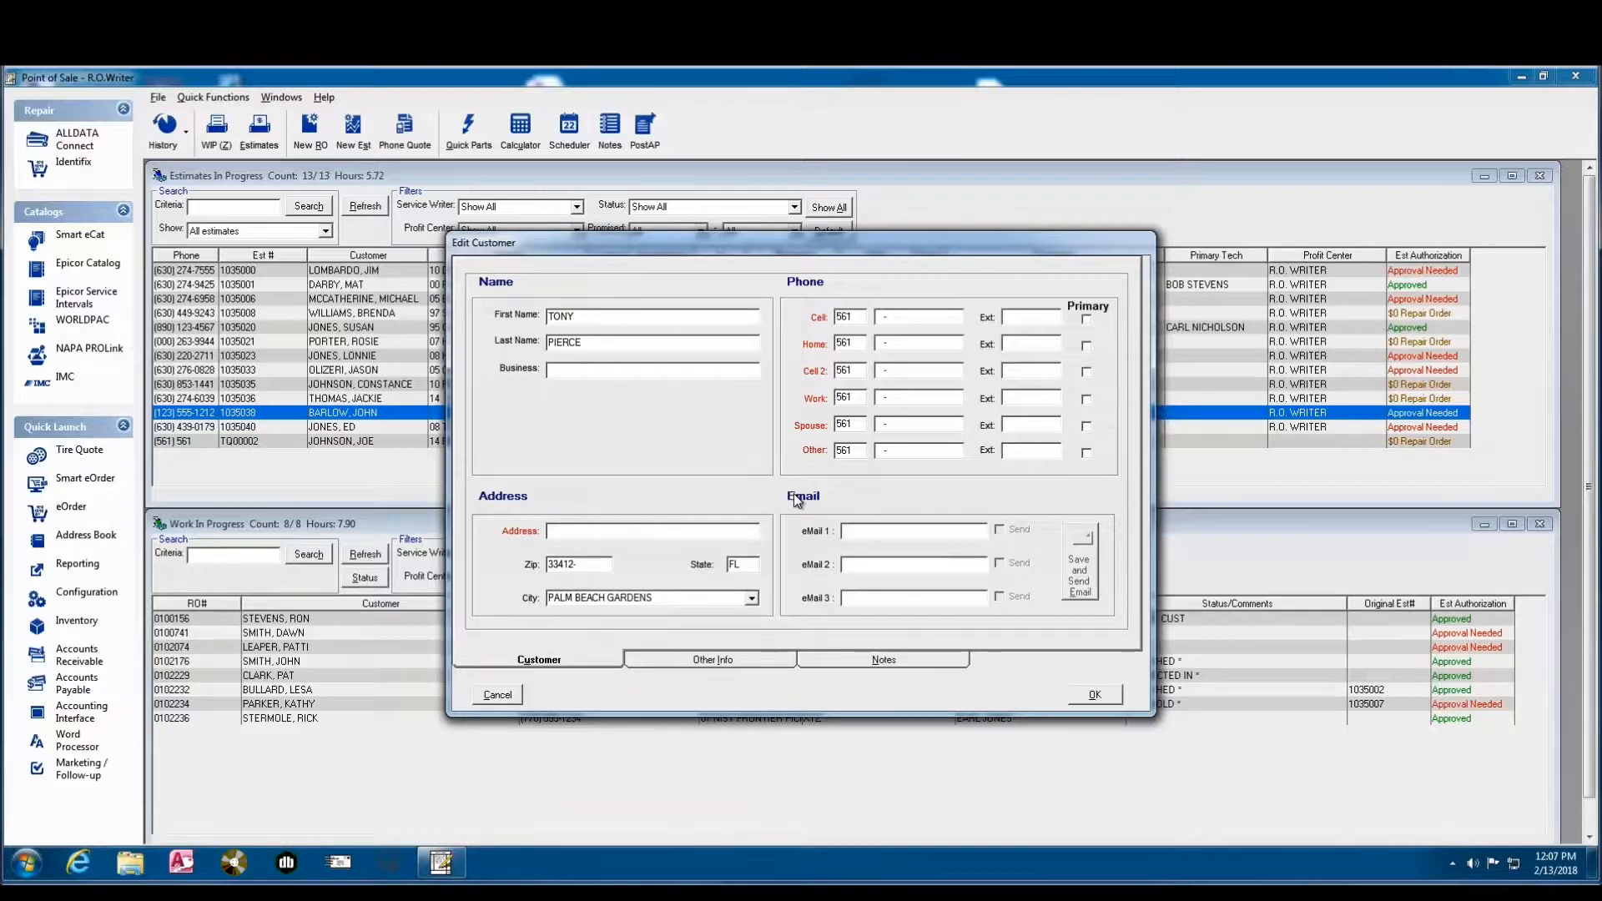
click(561, 534)
text(1234 MAIN STREET)
click(879, 321)
text(5551212)
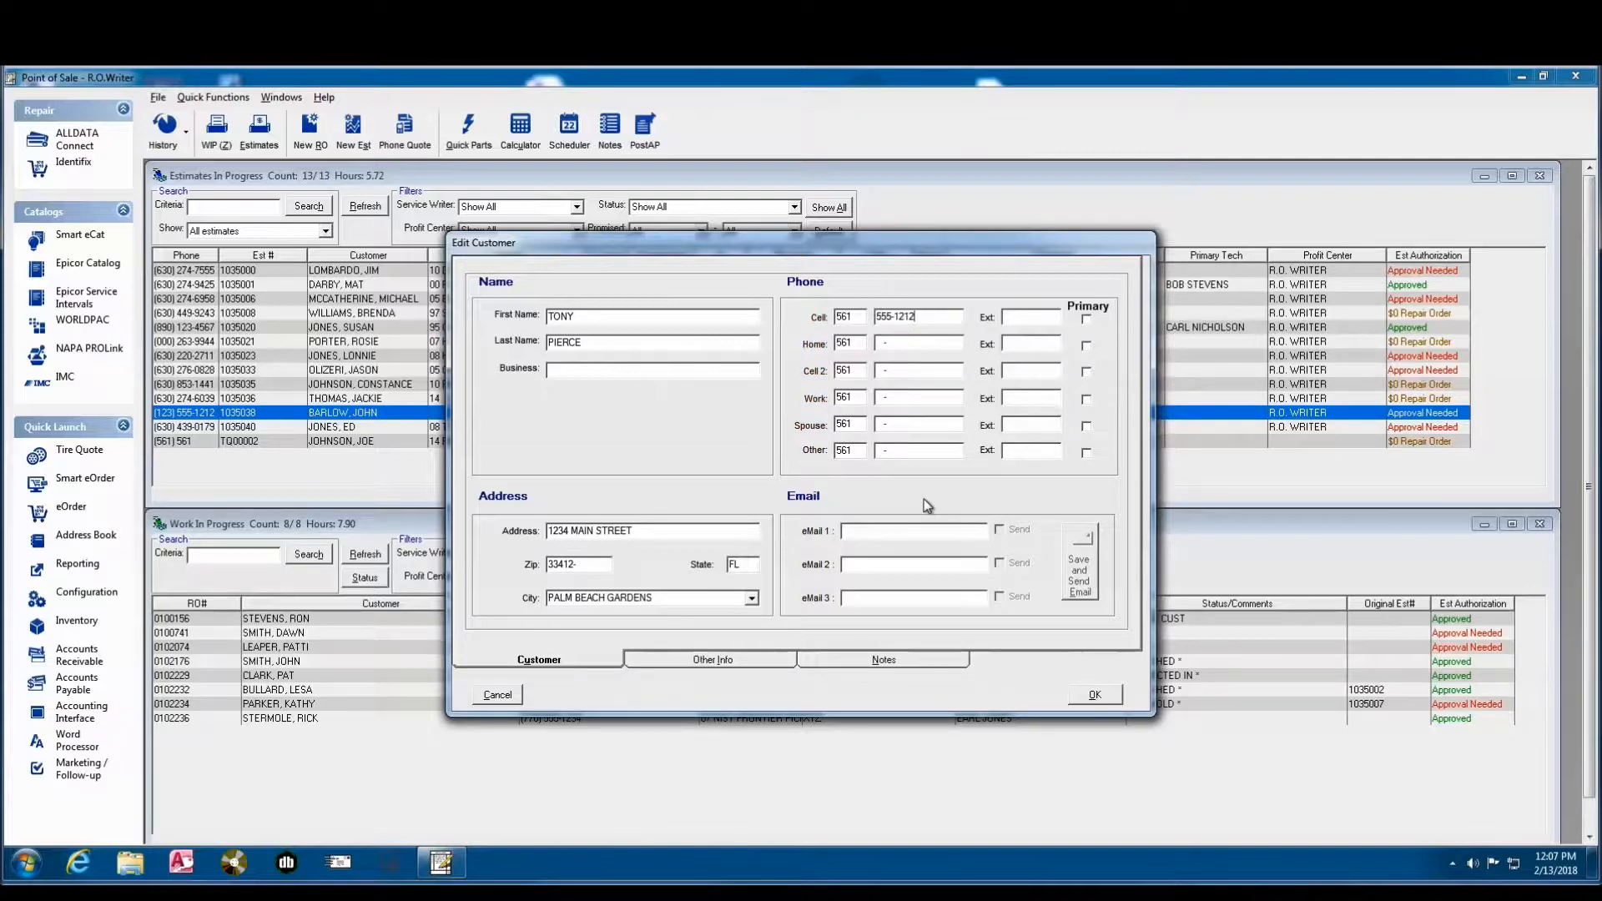
click(1085, 695)
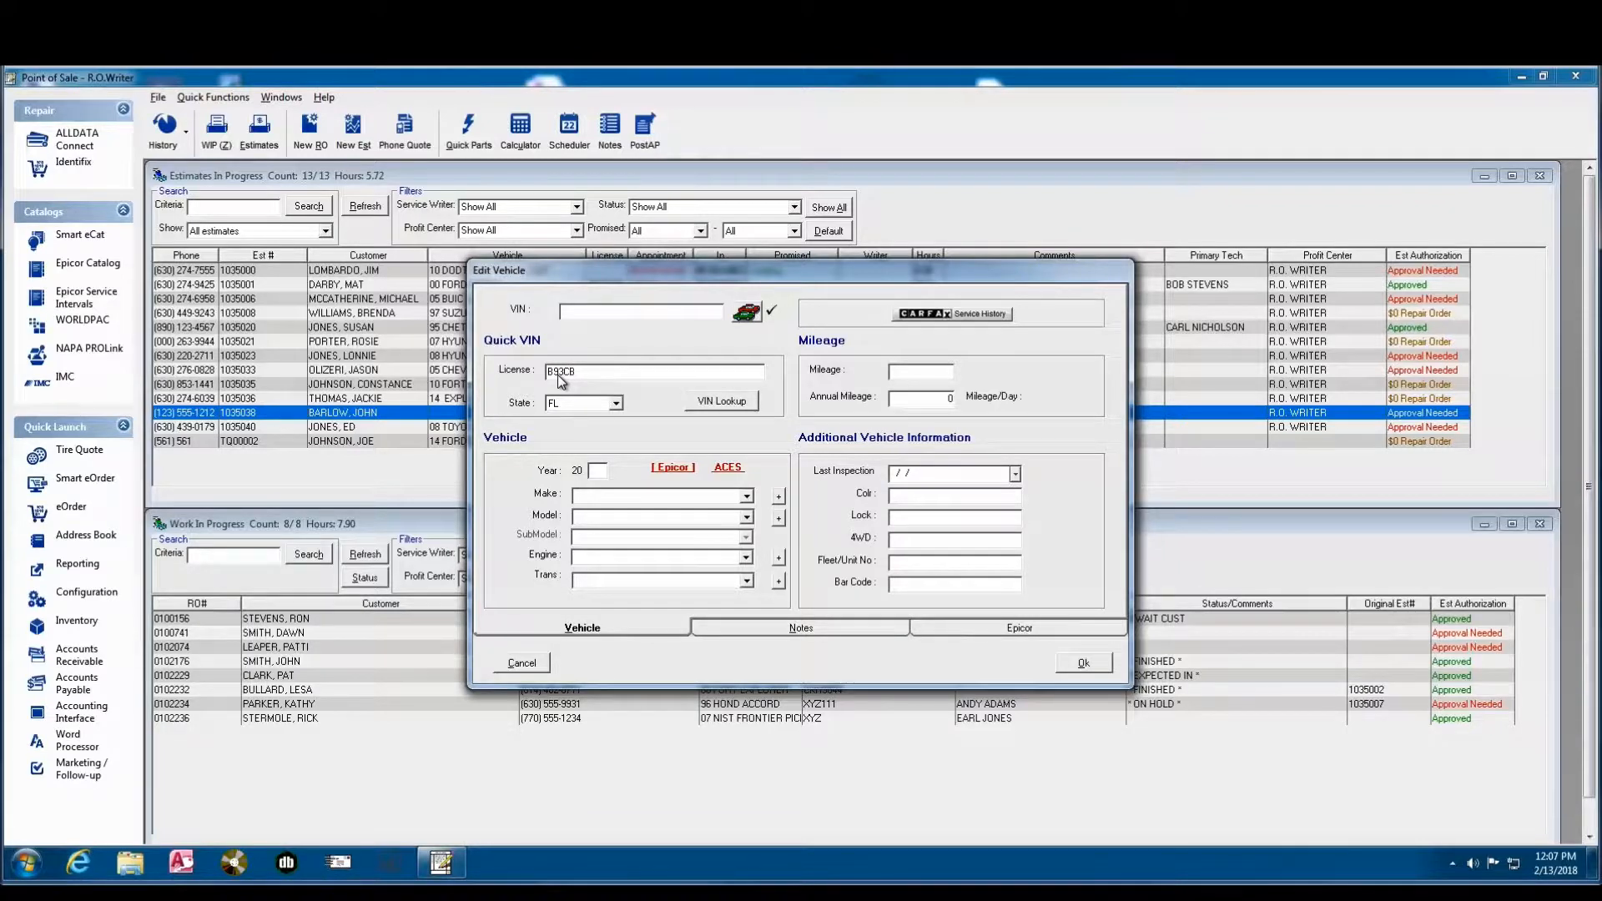
- Look up the vehicle's VIN by its Florida license plate, accept the match, set the year to 06 and save the vehicle
click(718, 404)
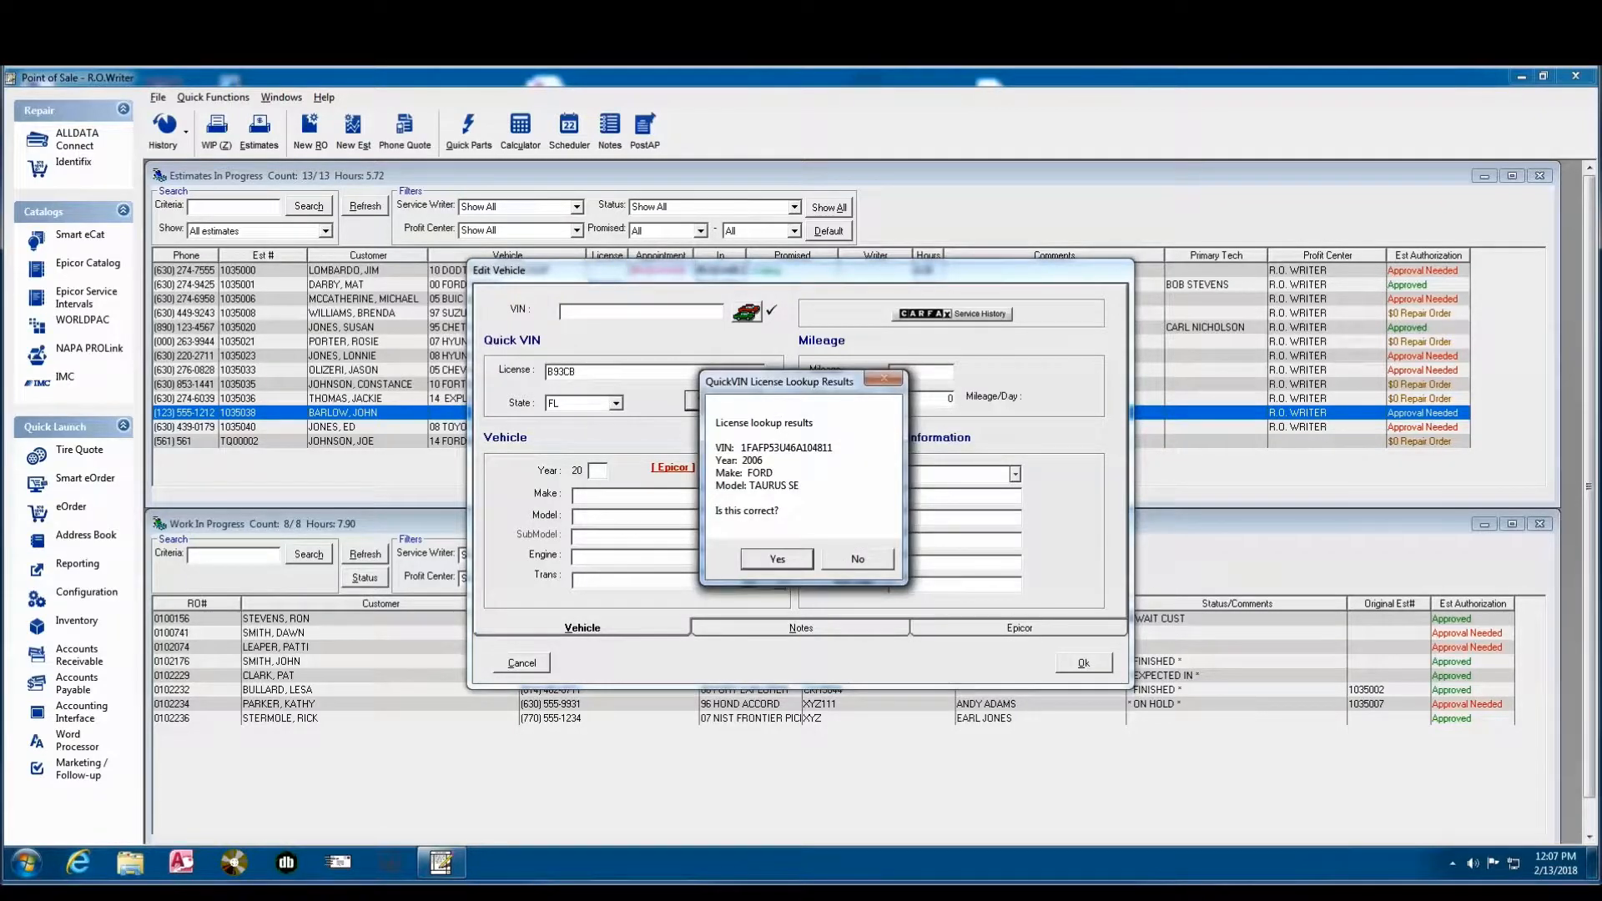
click(778, 561)
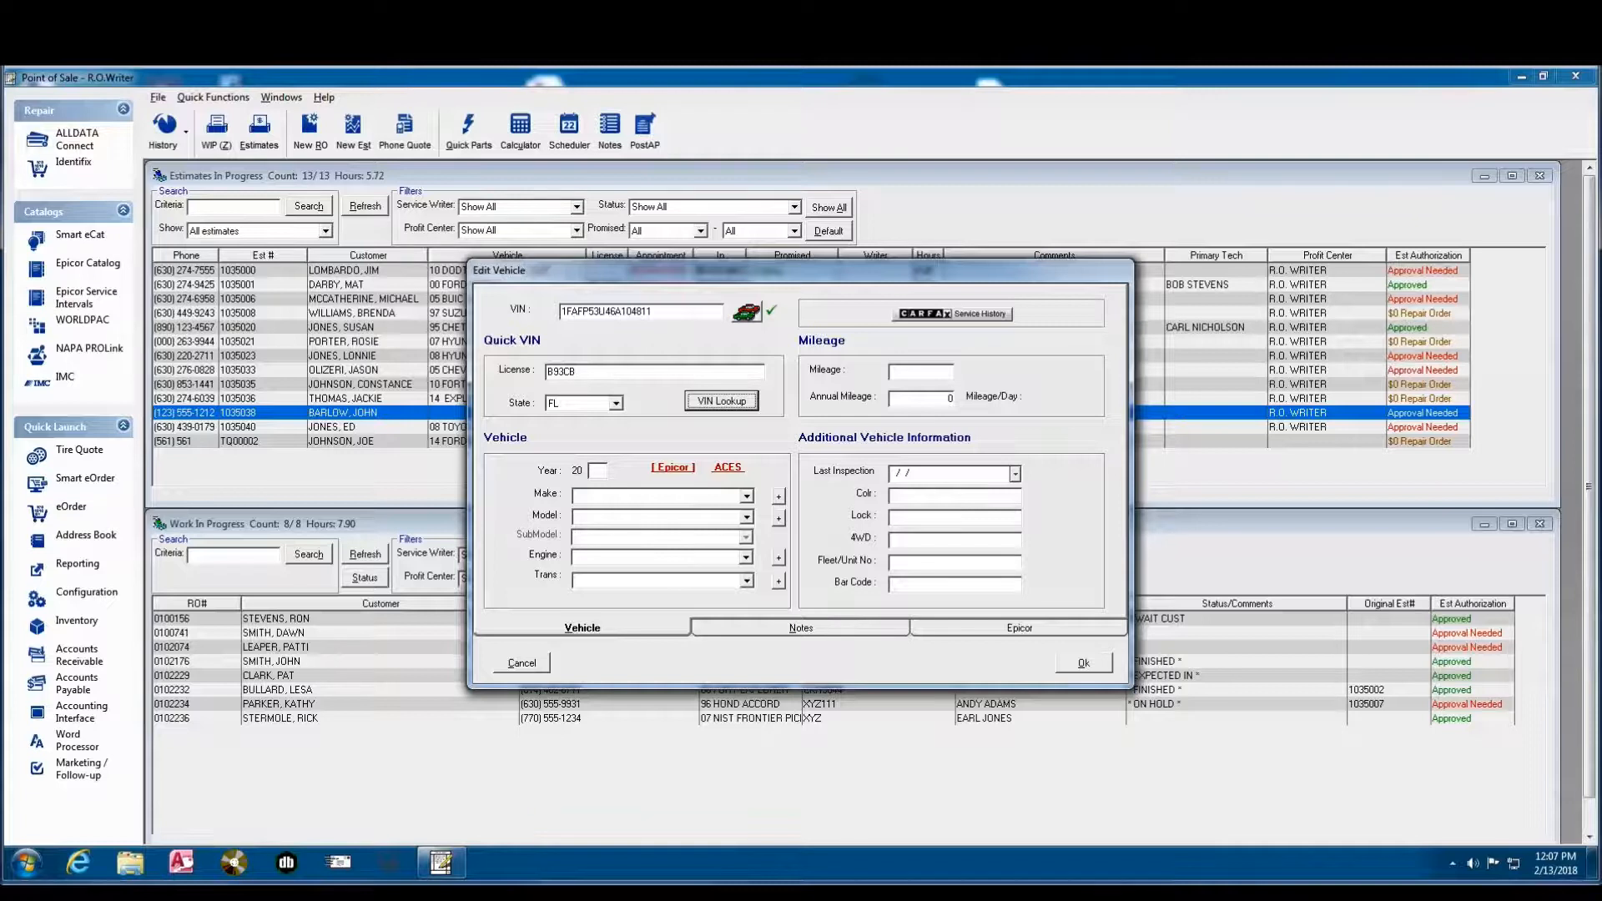
text(06)
click(1083, 663)
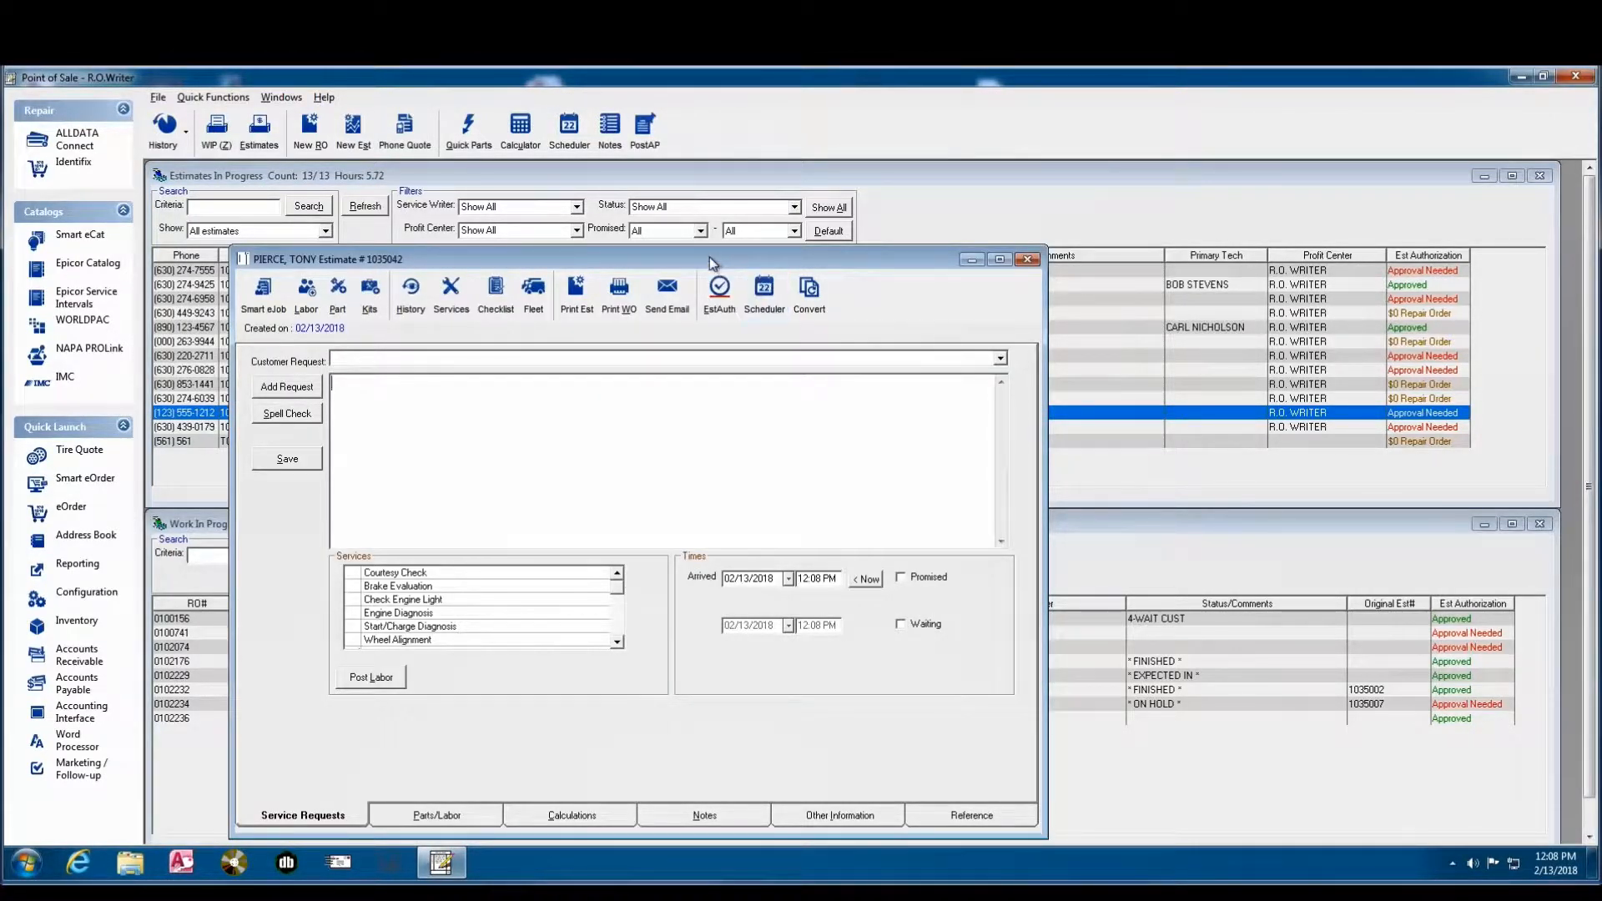
- Select the Brake Evaluation and Engine Diagnosis services in the estimate's service requests
drag(710, 257, 719, 196)
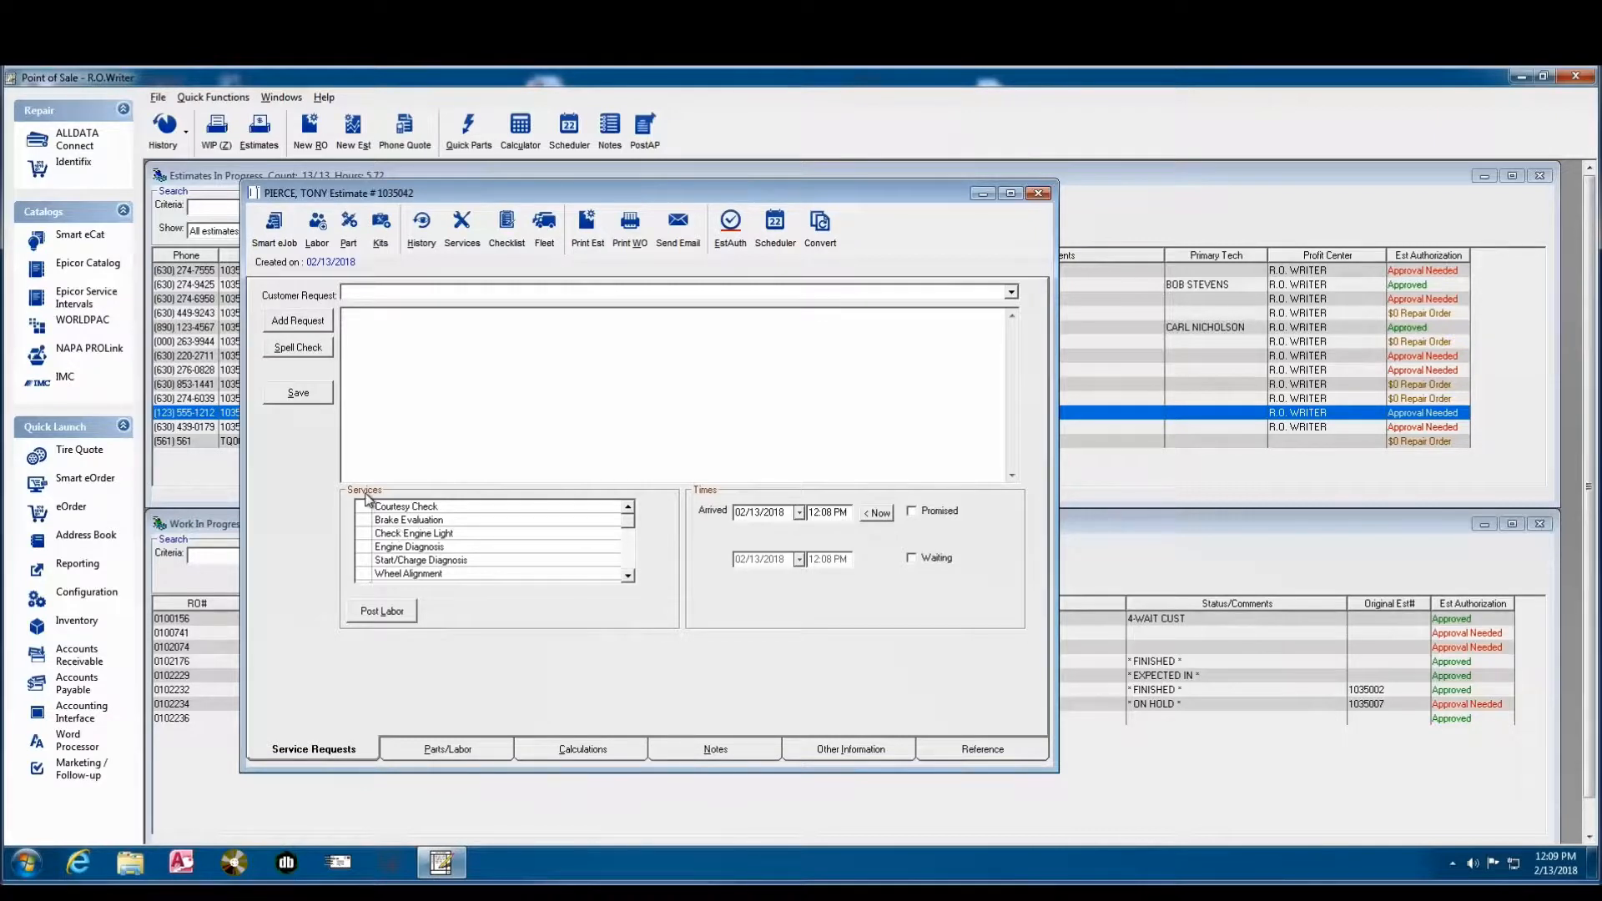
click(364, 521)
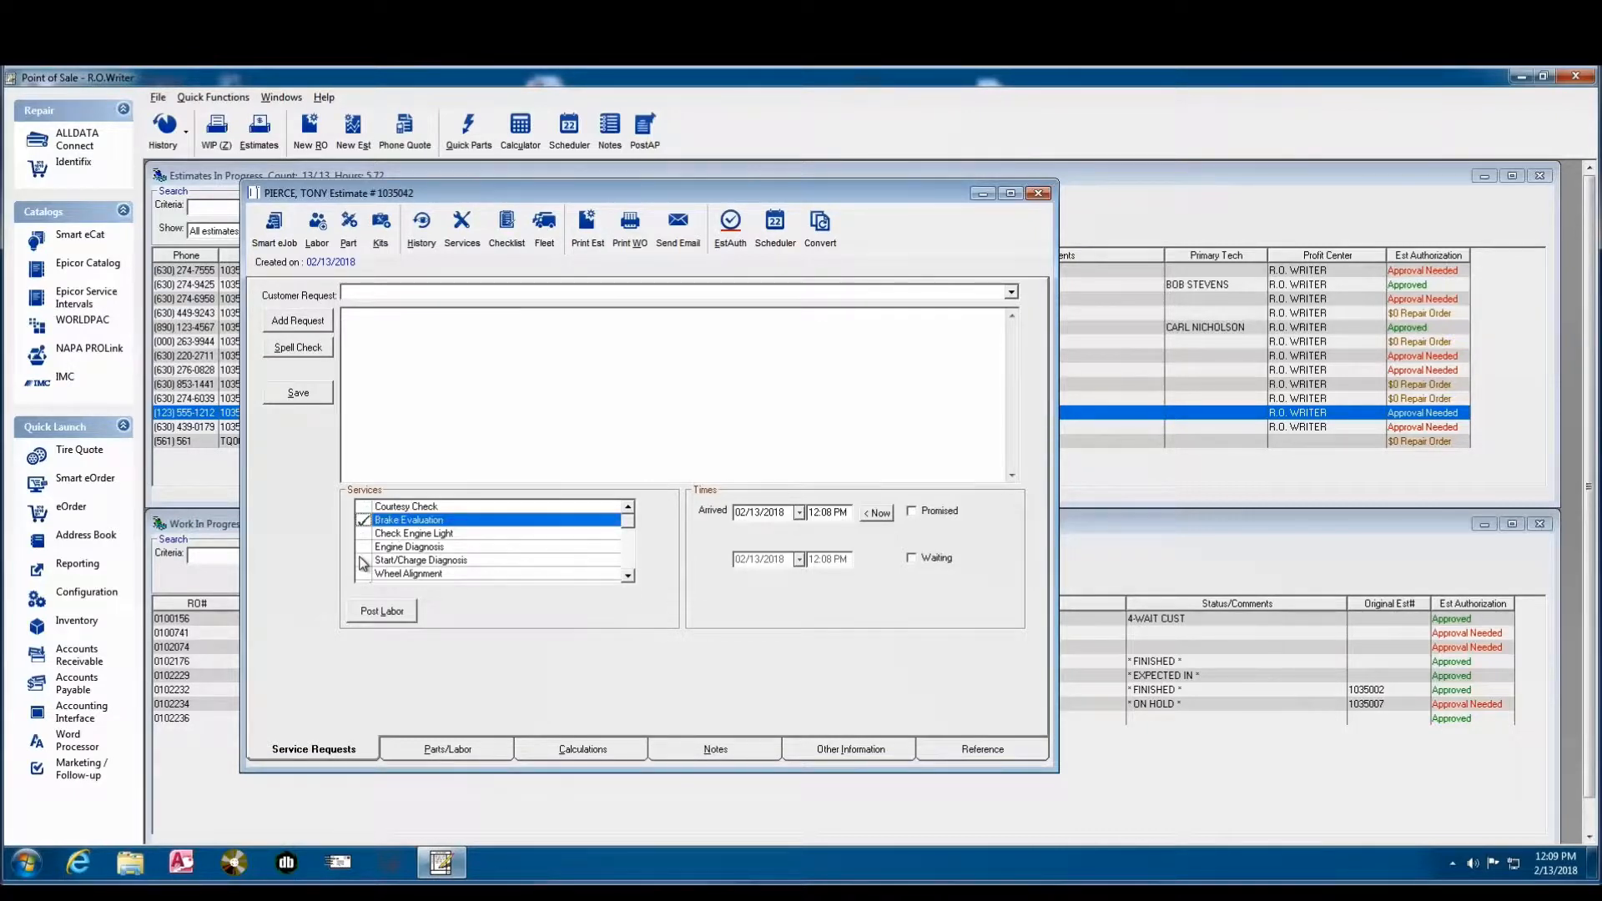
click(364, 547)
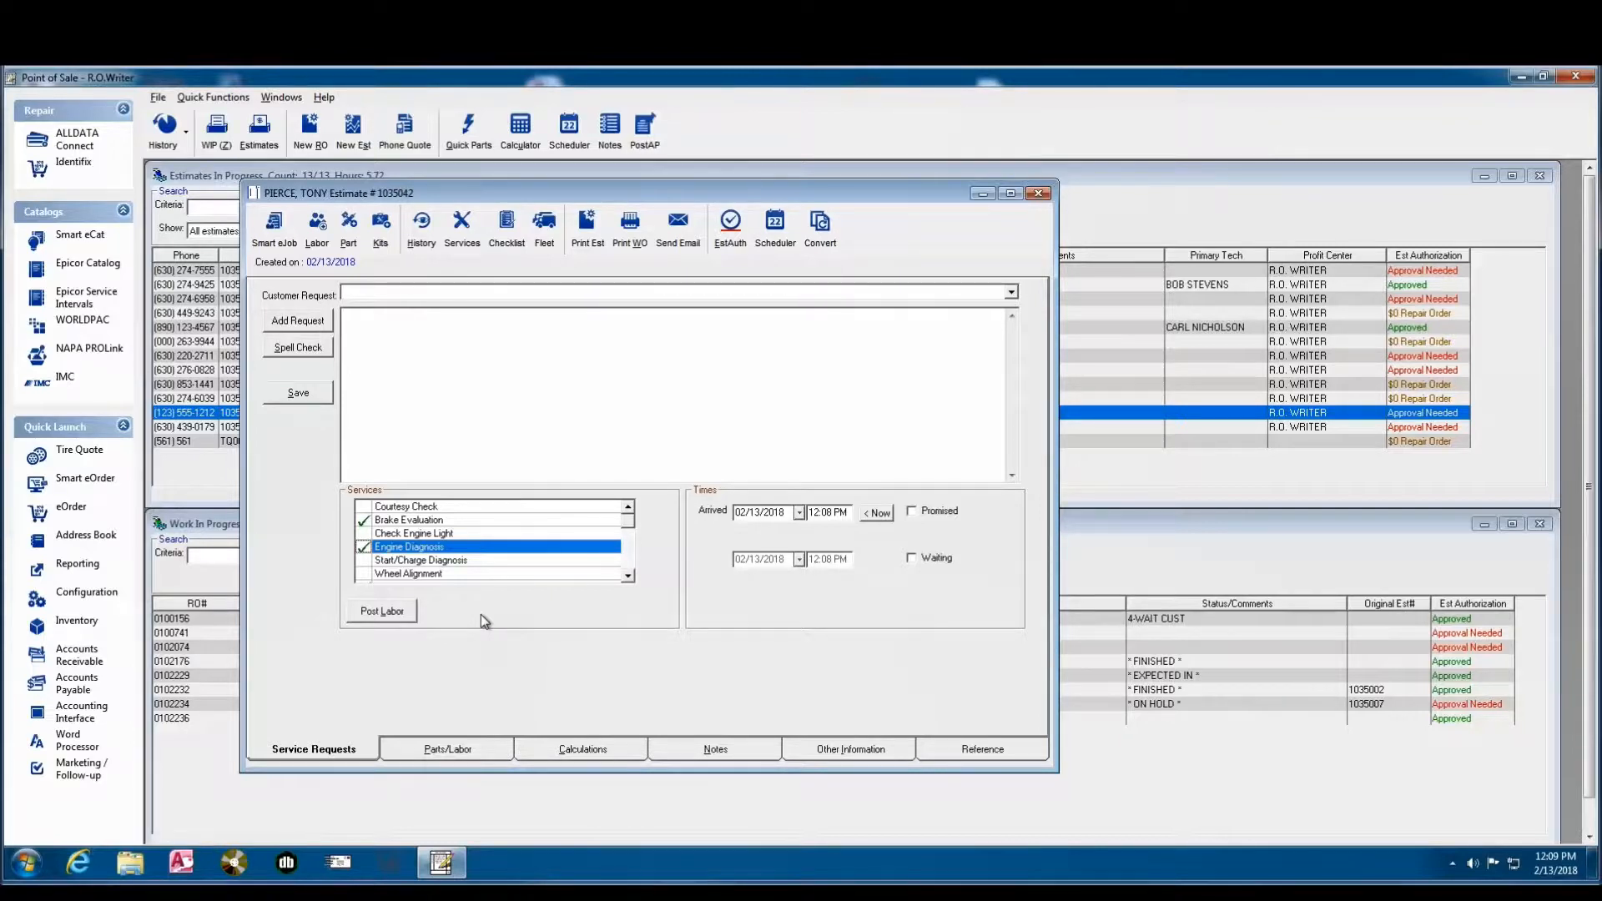
- Review the full list of services and try to deselect Trans Flush
click(628, 577)
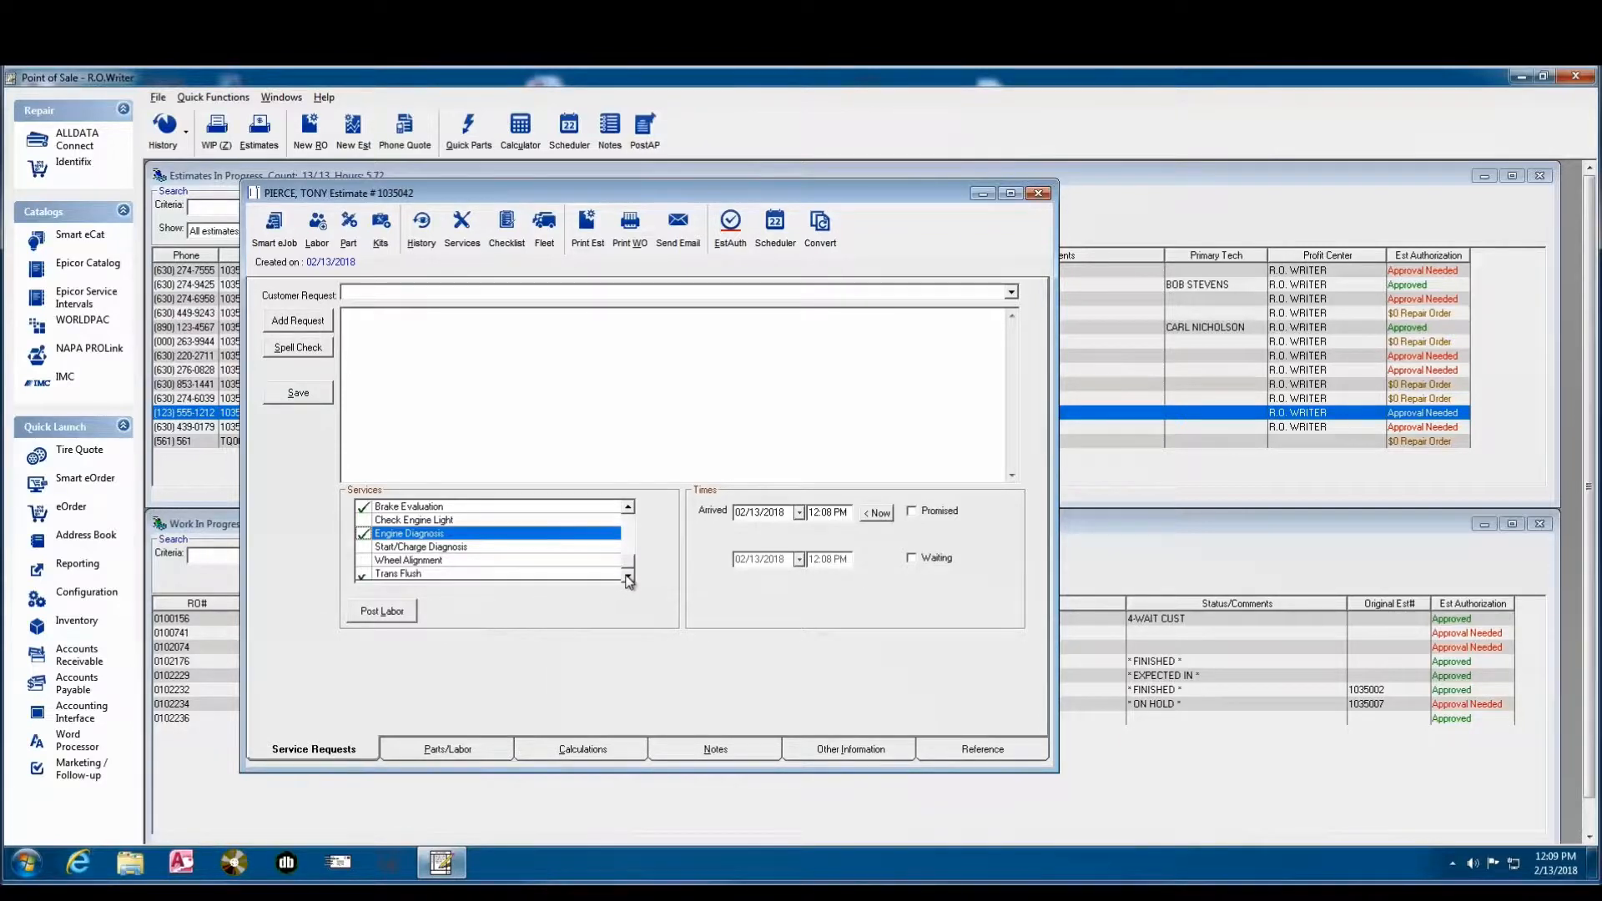
click(630, 509)
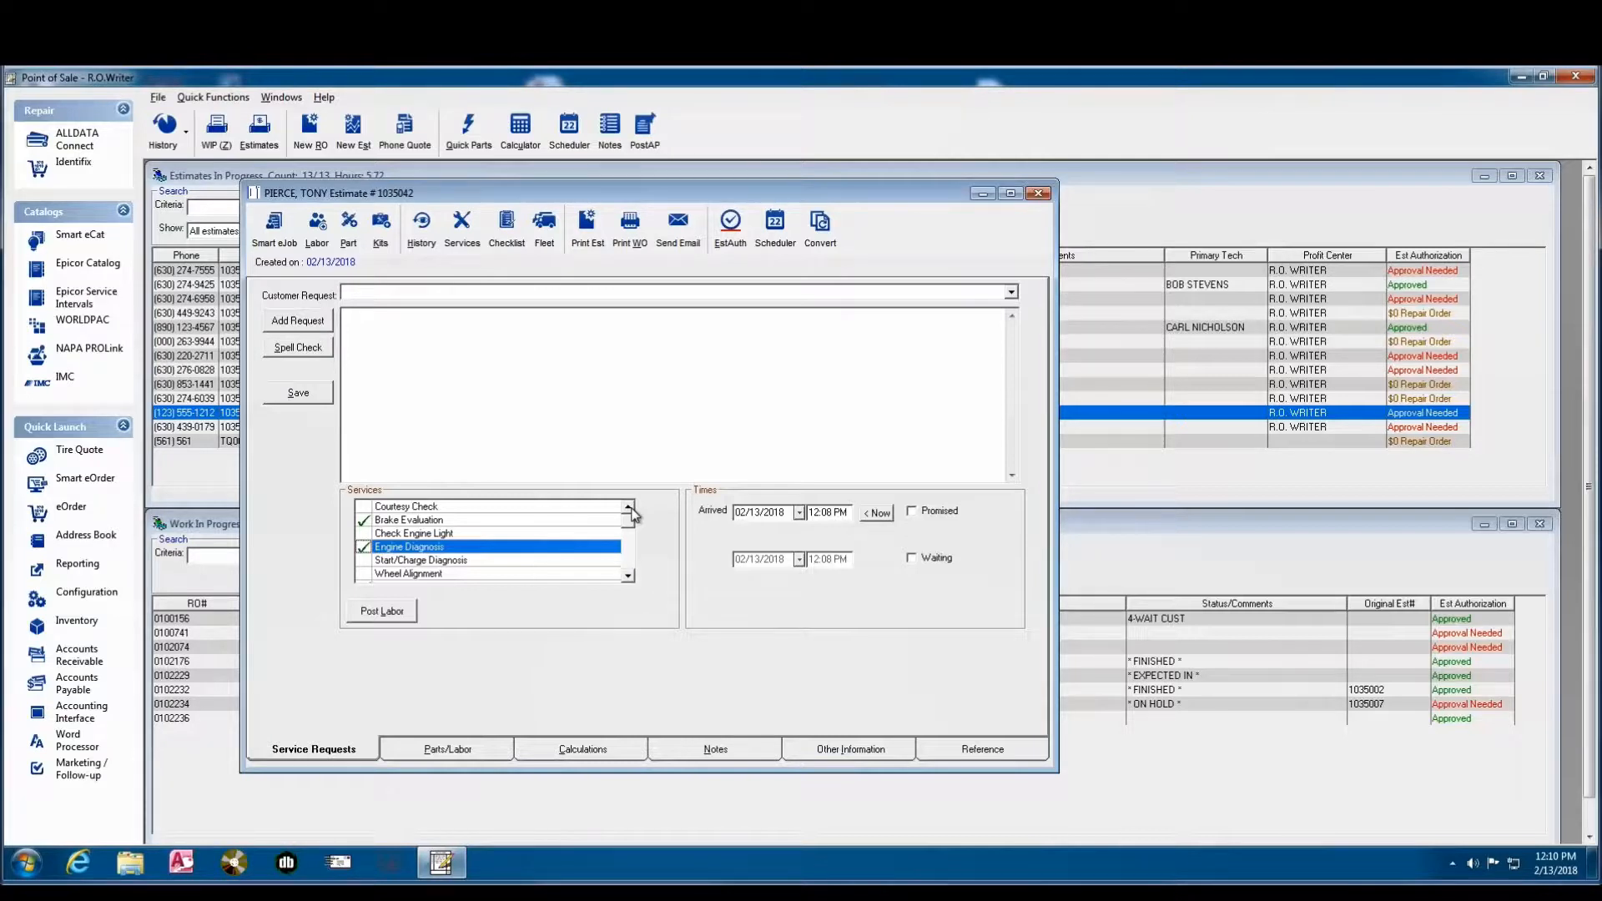
click(628, 576)
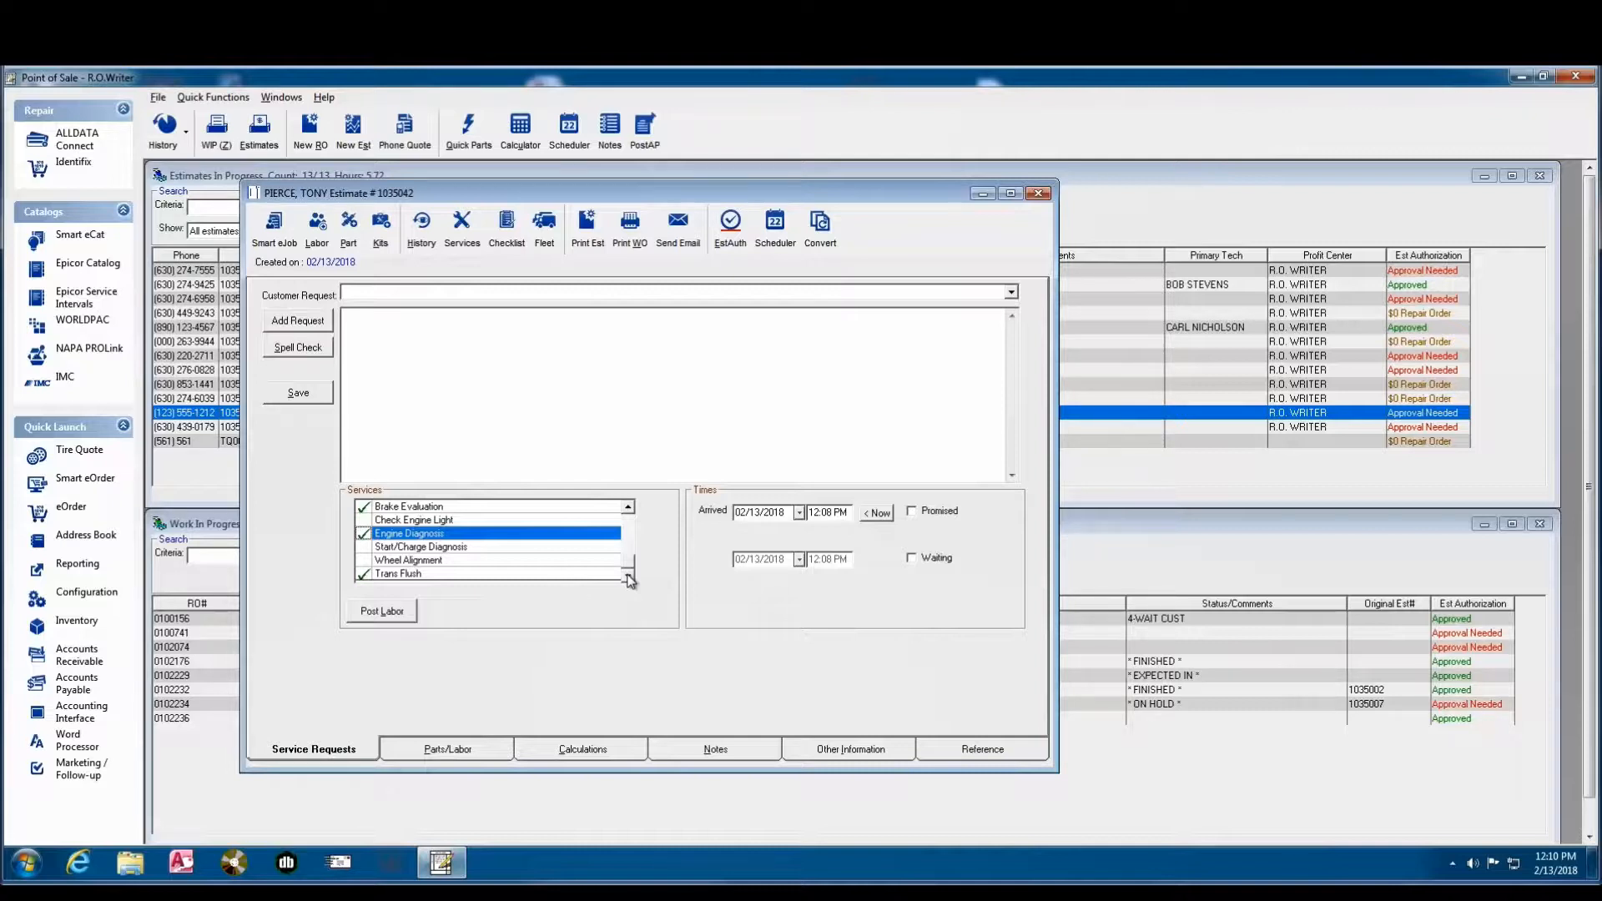
click(364, 575)
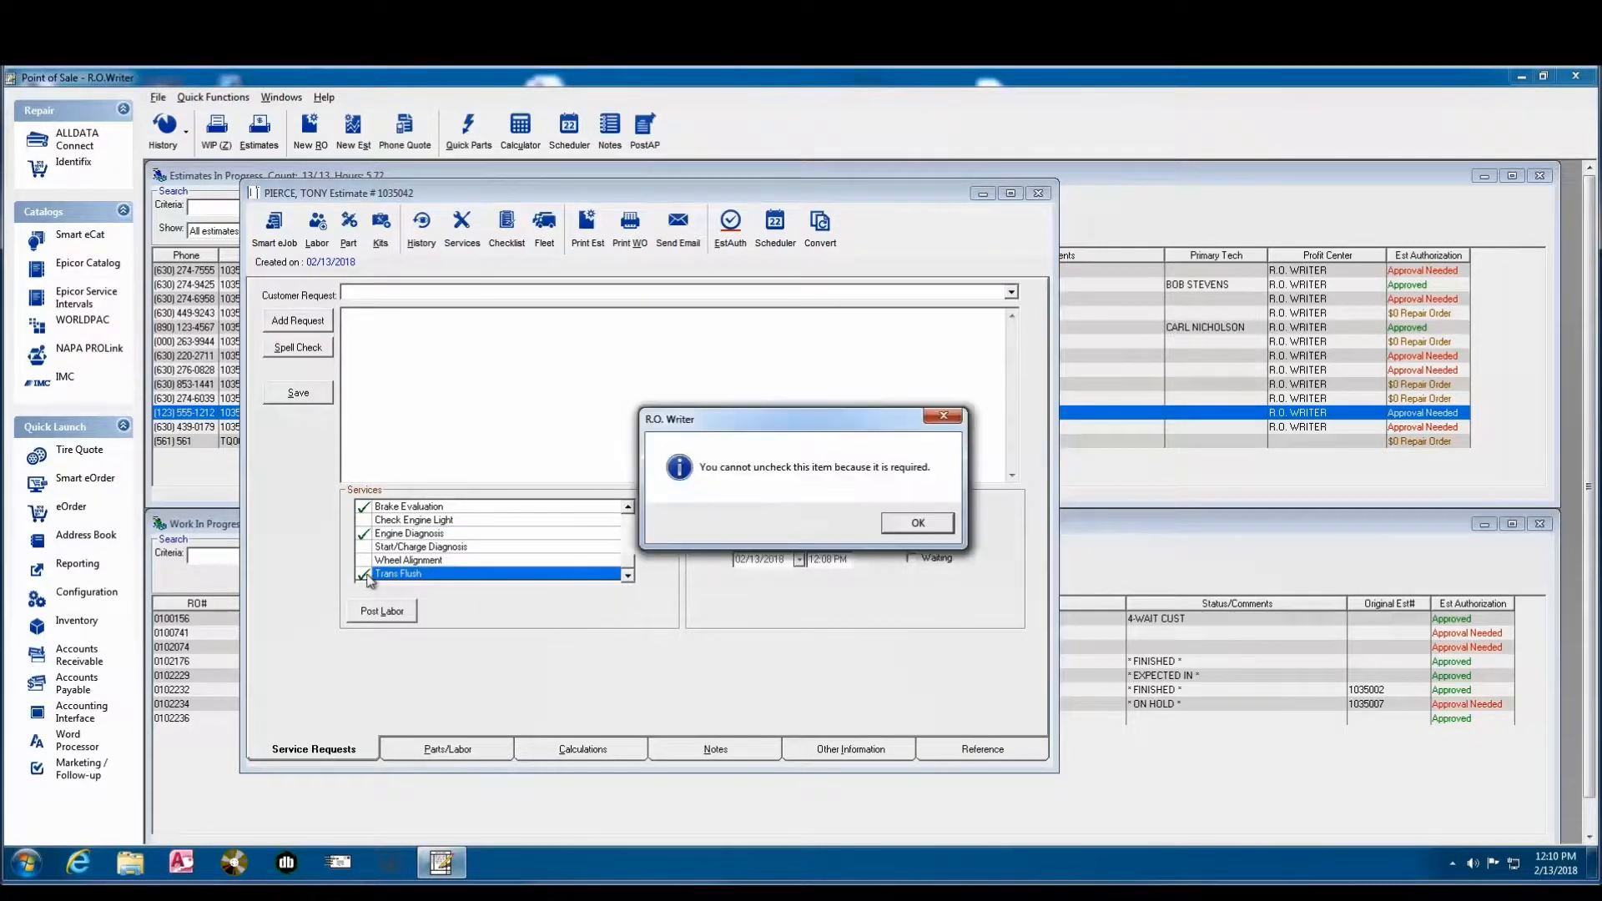
click(905, 526)
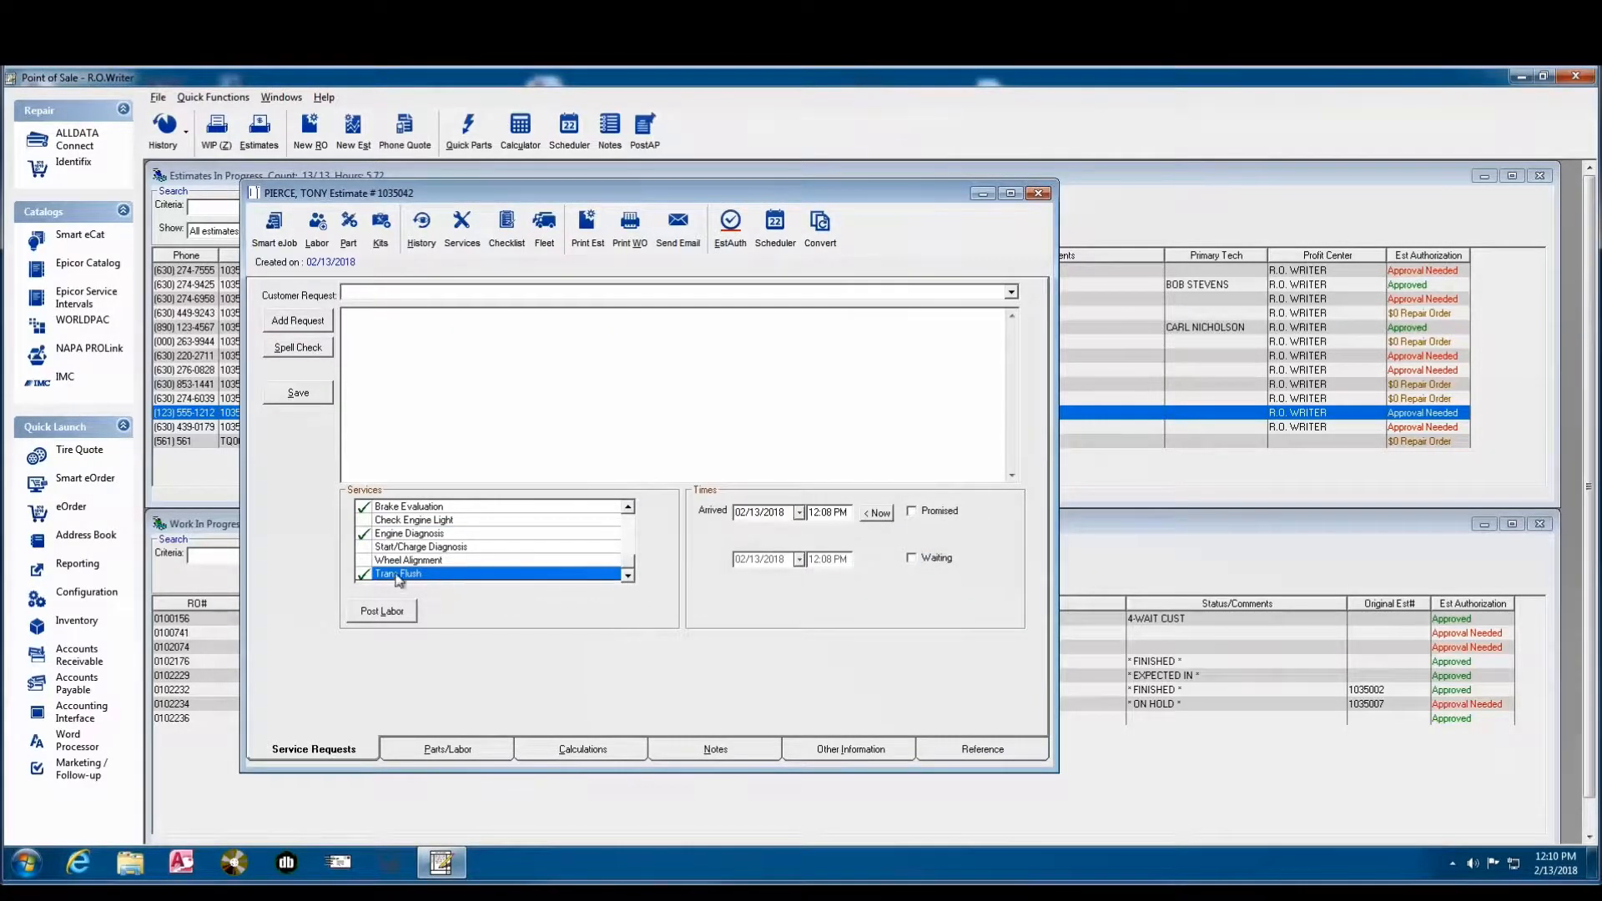
click(365, 575)
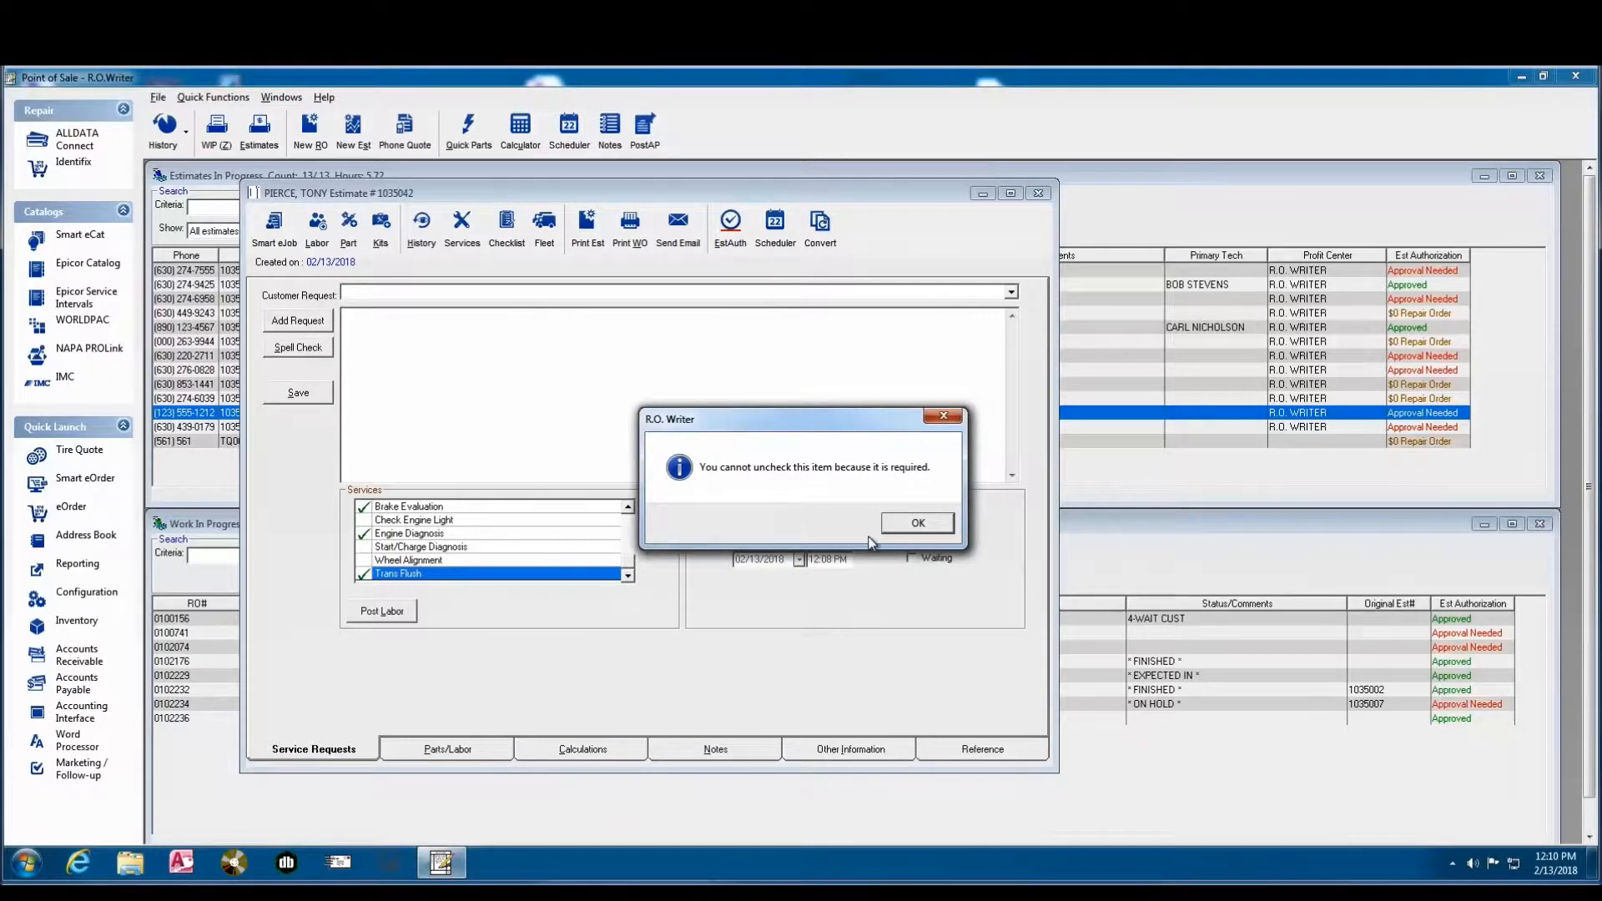
click(919, 523)
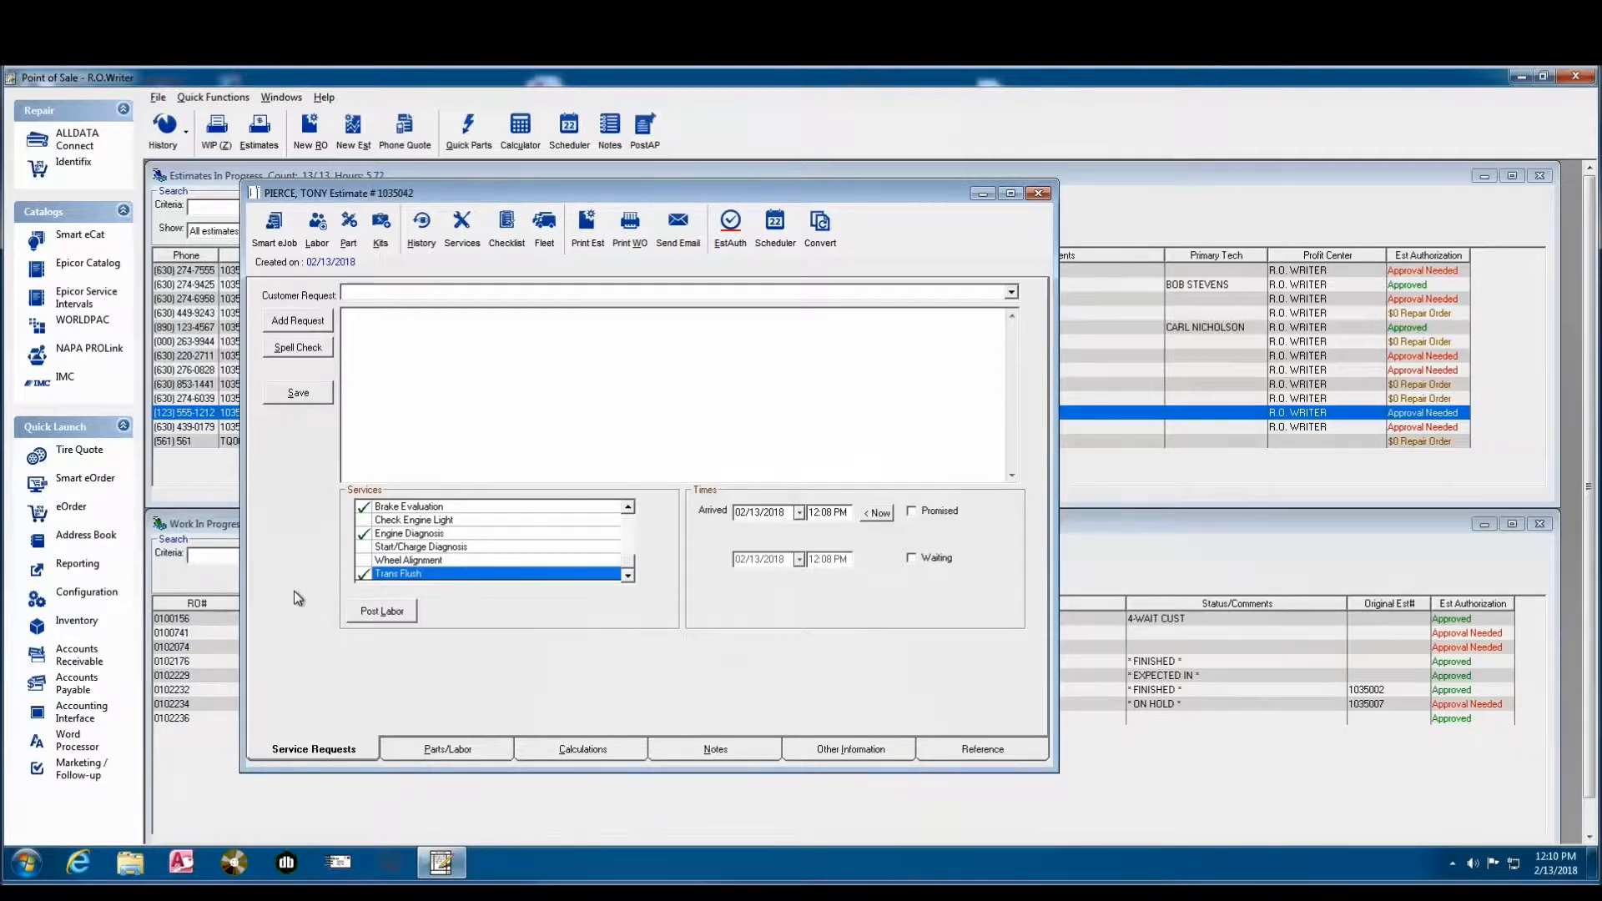
- Post the labor for the selected services and show the estimate's parts and labor
click(385, 613)
click(446, 746)
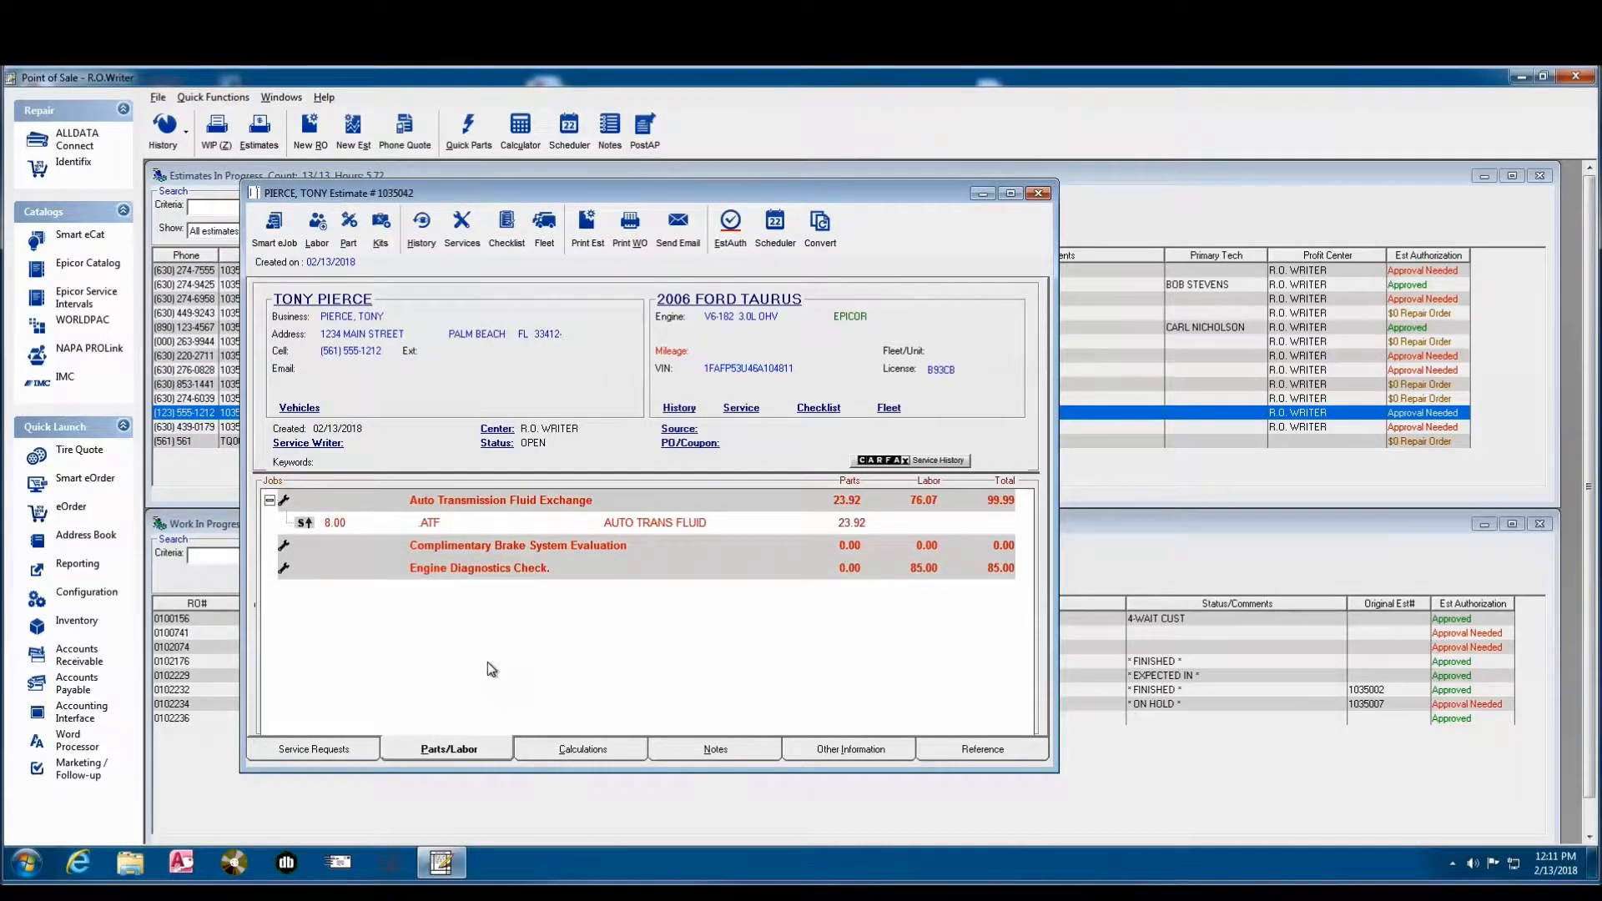
- Delete the engine diagnostics, brake evaluation and transmission fluid exchange labor from the estimate, including the associated parts
right_click(522, 566)
click(568, 630)
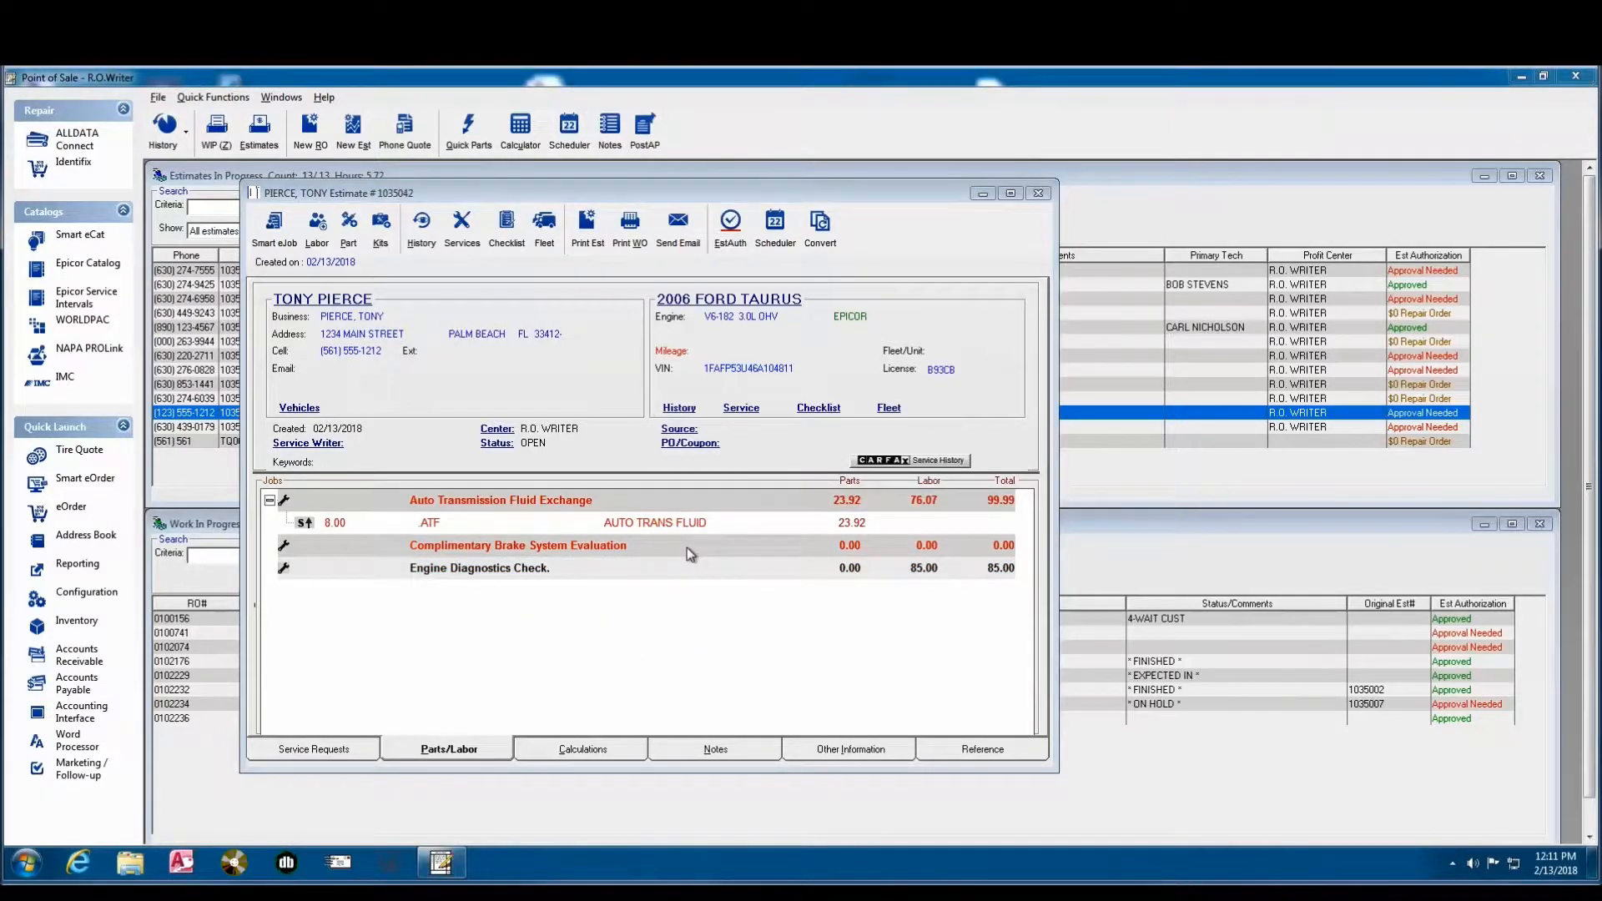
right_click(538, 547)
click(603, 613)
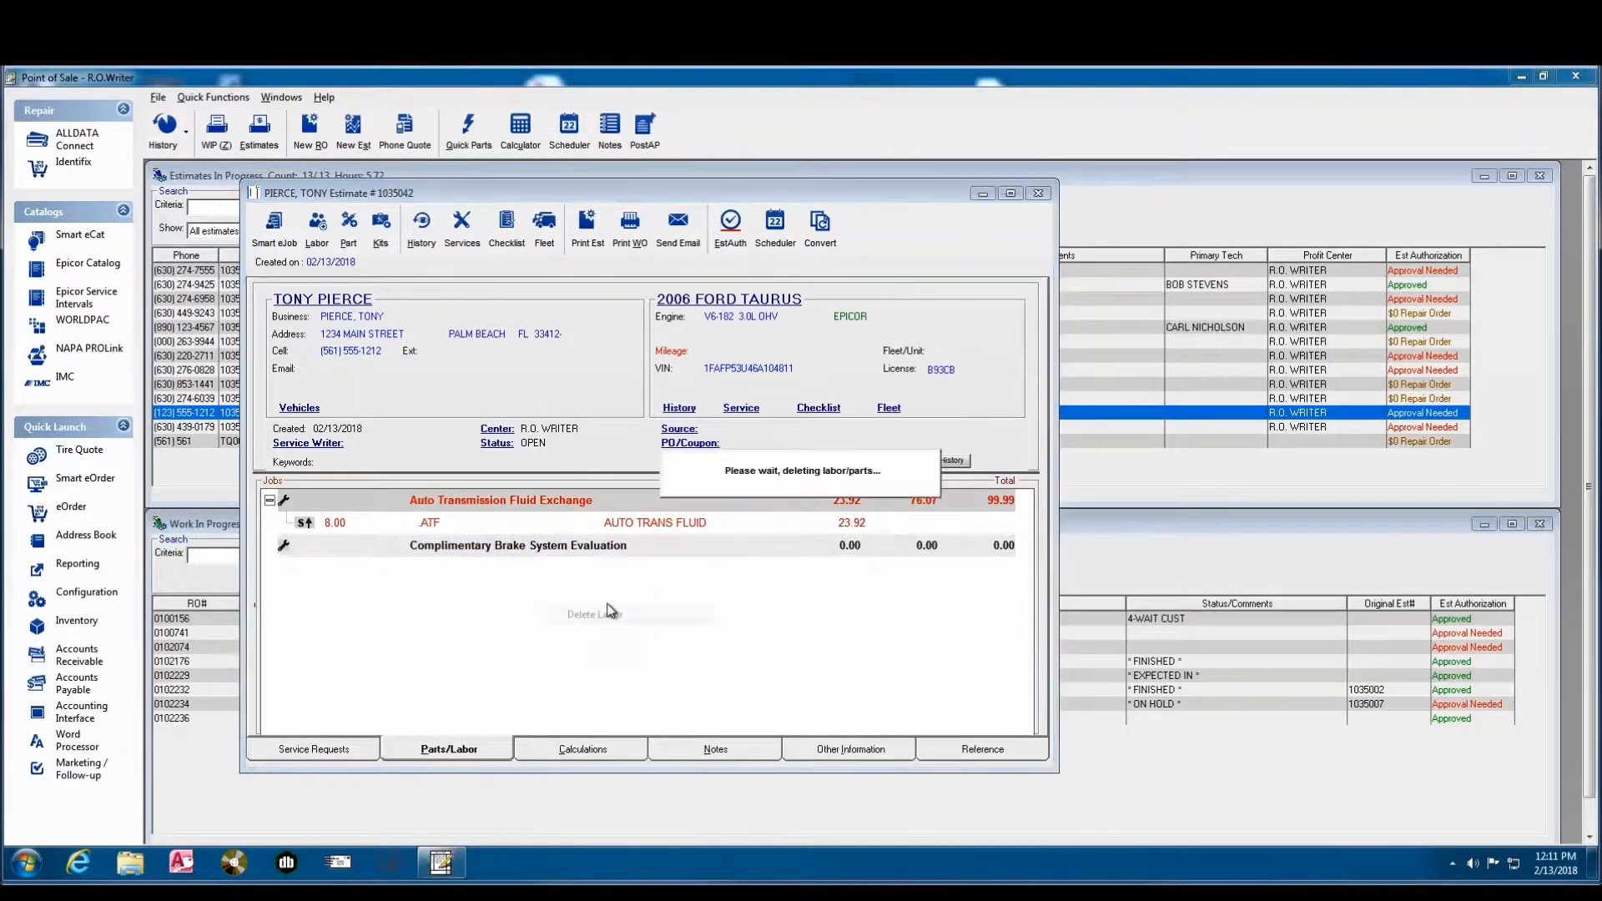
right_click(521, 504)
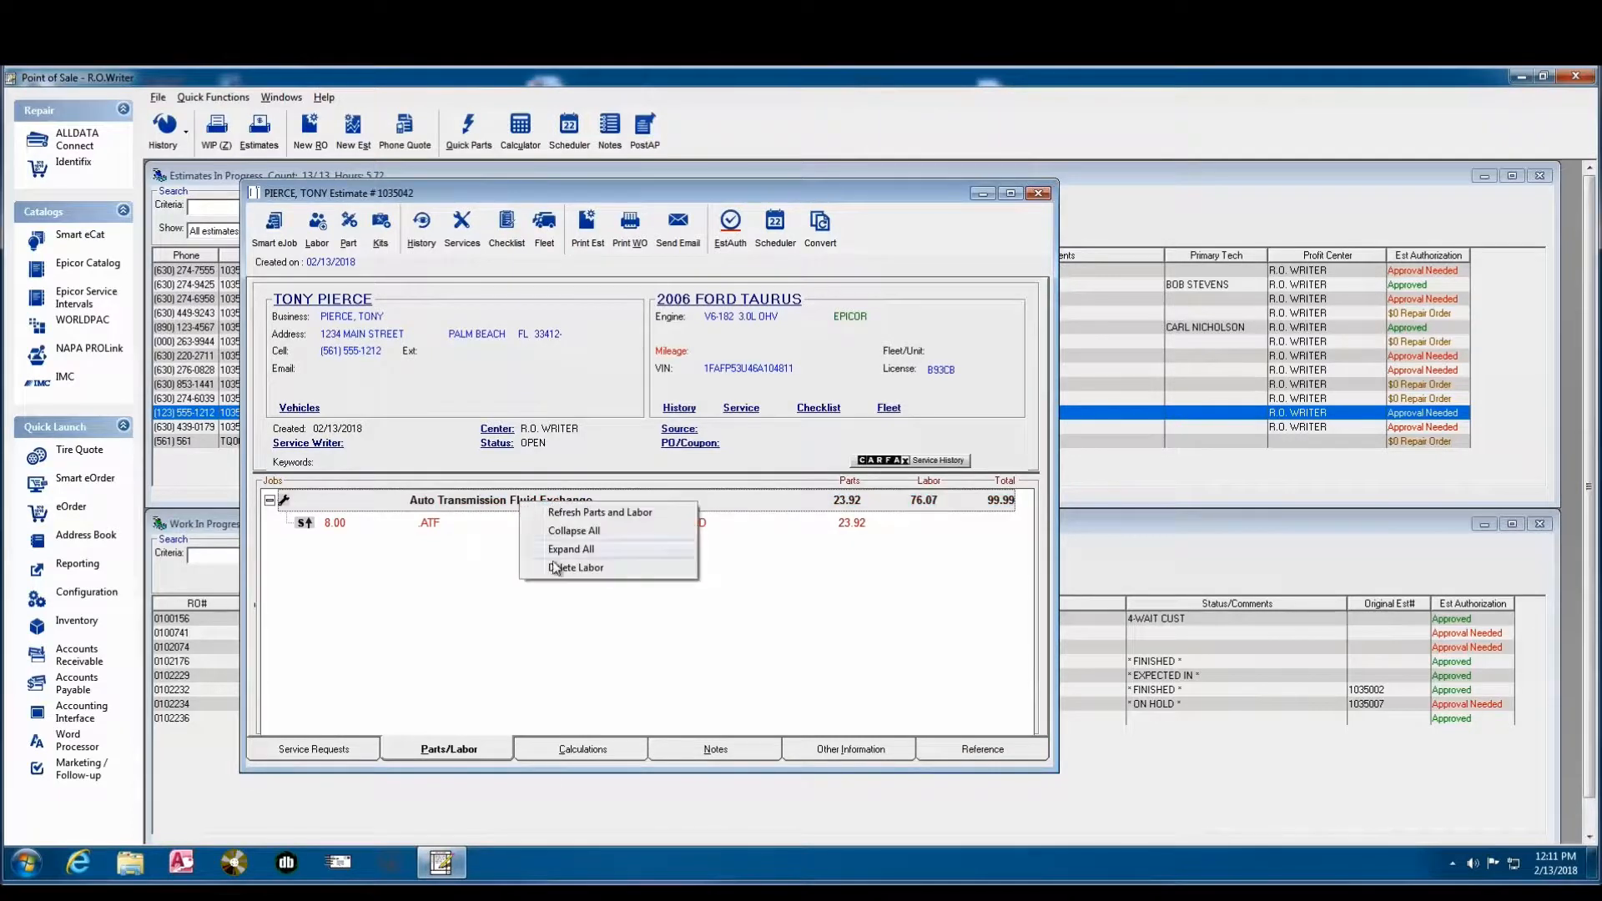
click(557, 567)
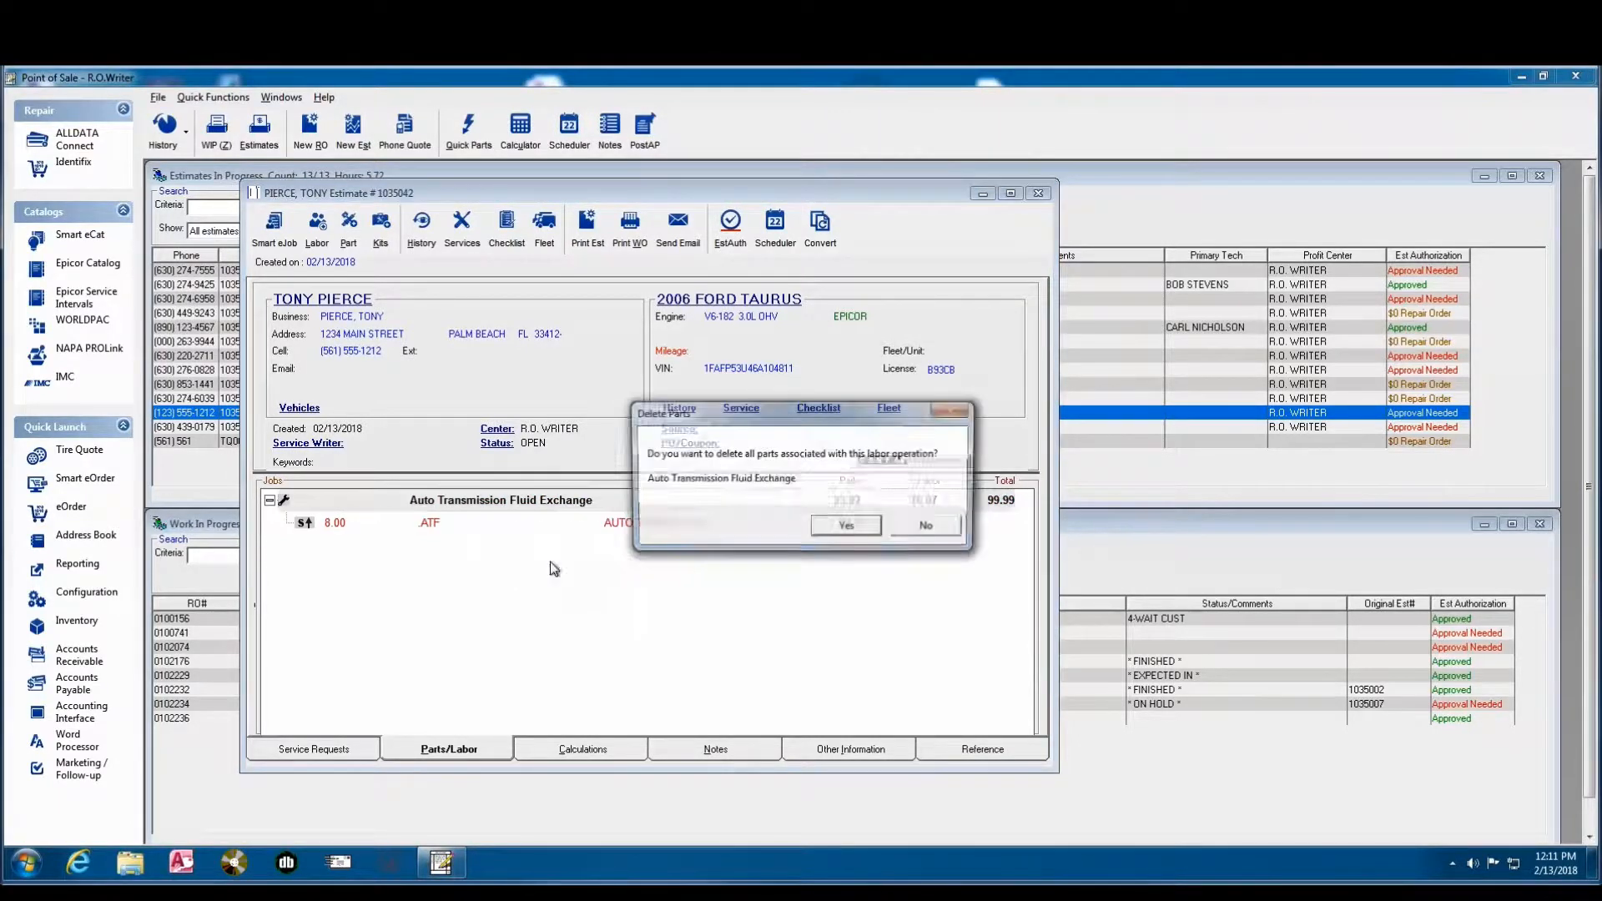
click(848, 528)
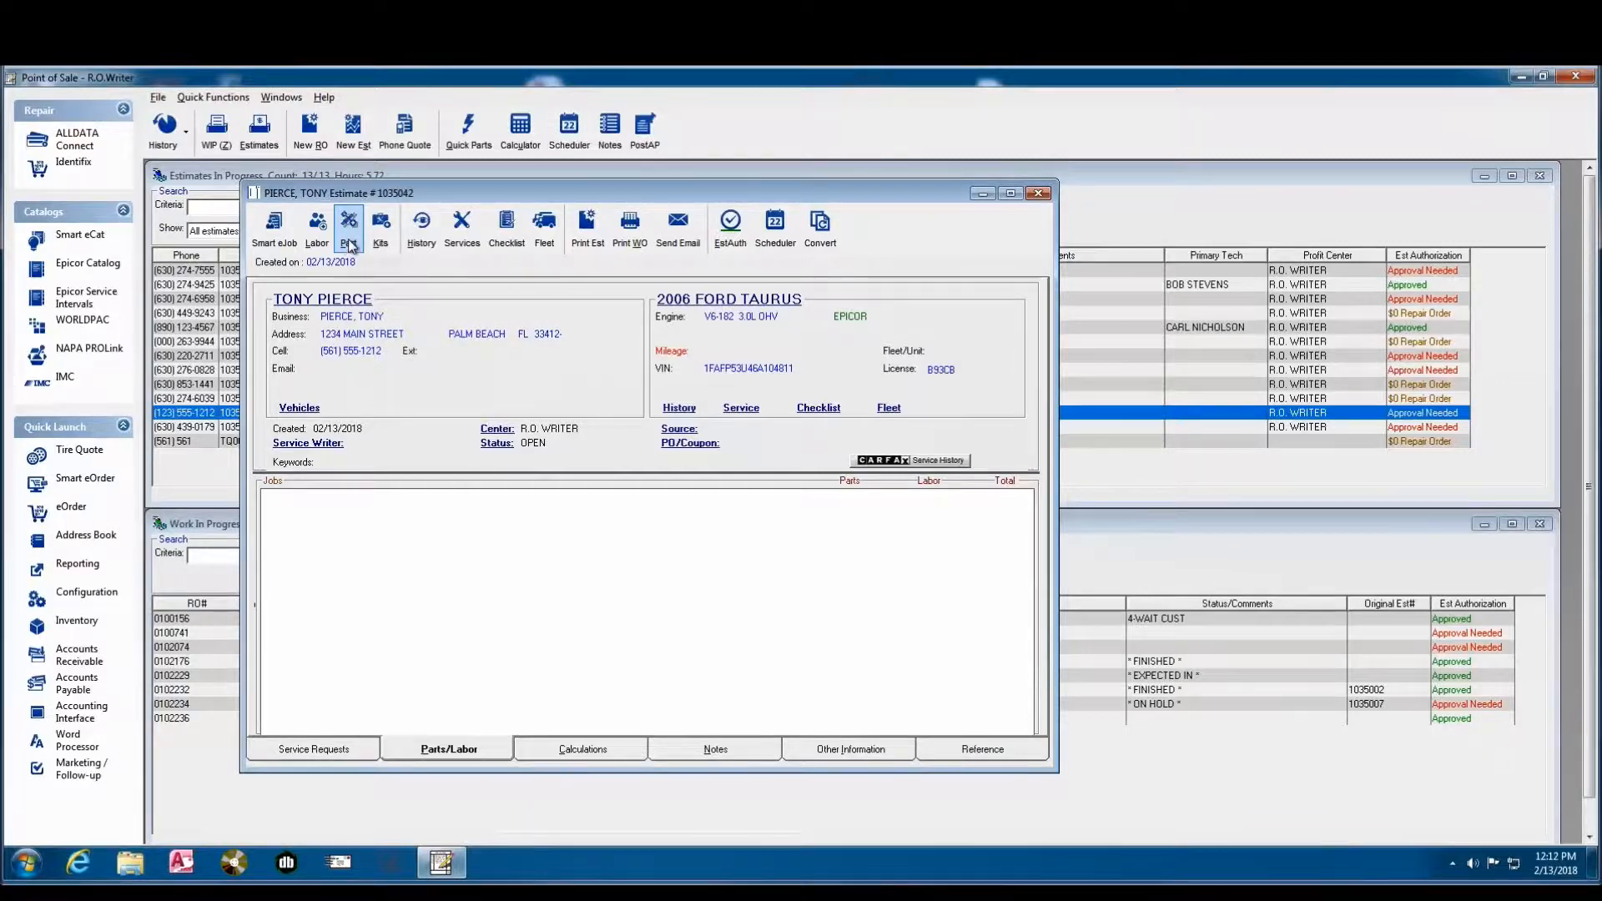
- Add a labor operation from the OIL CHANGES category: 110 5W30 Full Service Oil Change, with its default pricing
click(318, 229)
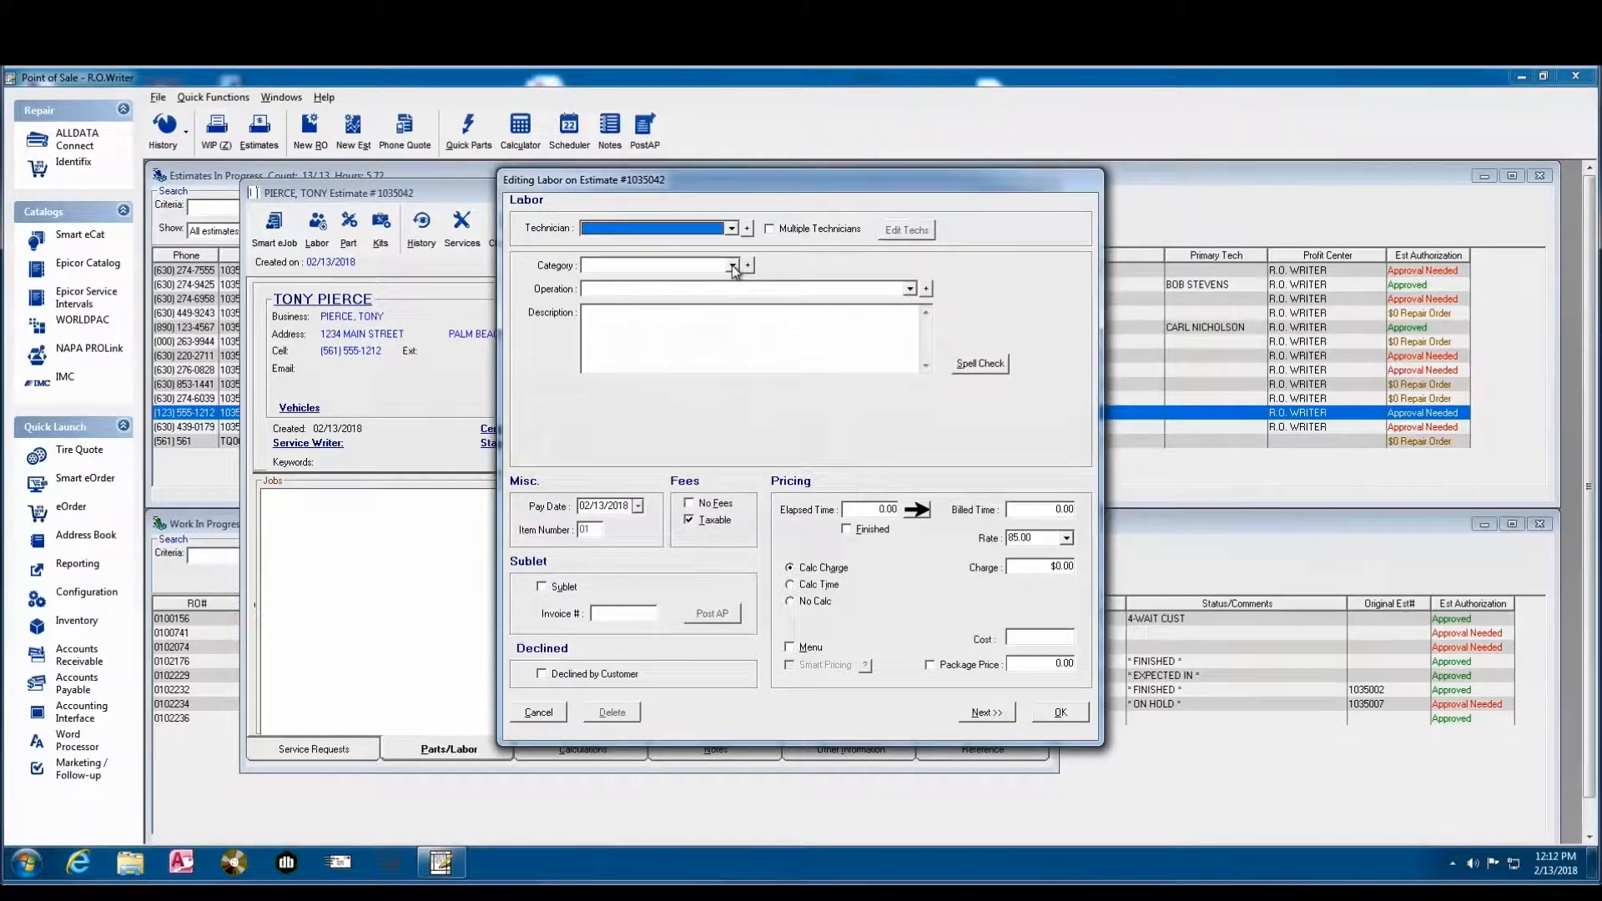
click(733, 265)
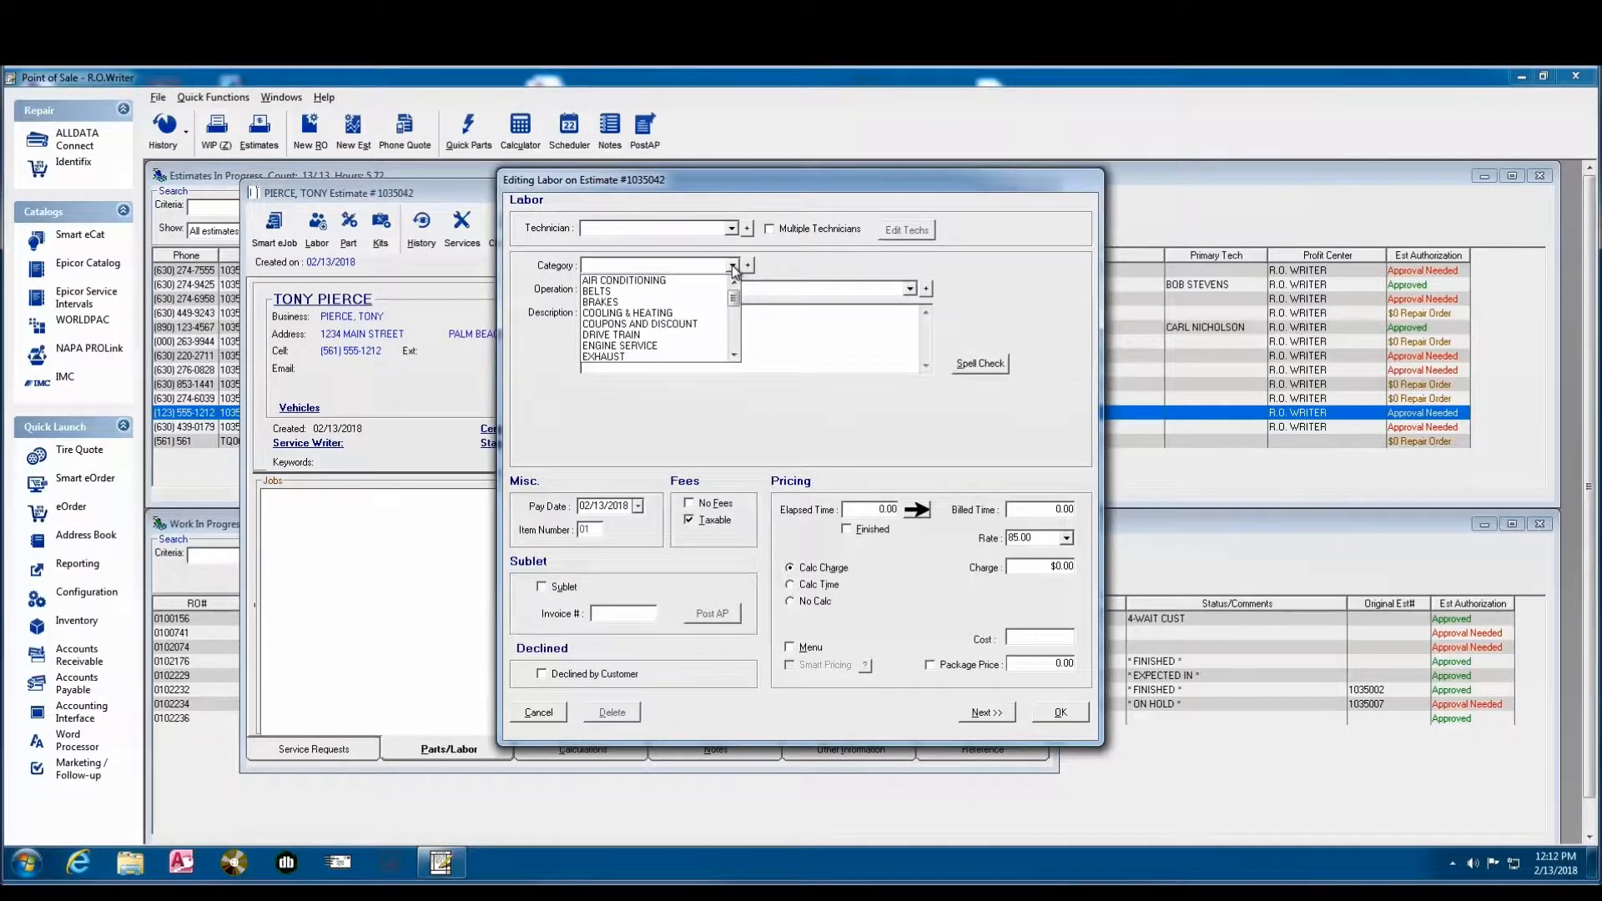
click(735, 342)
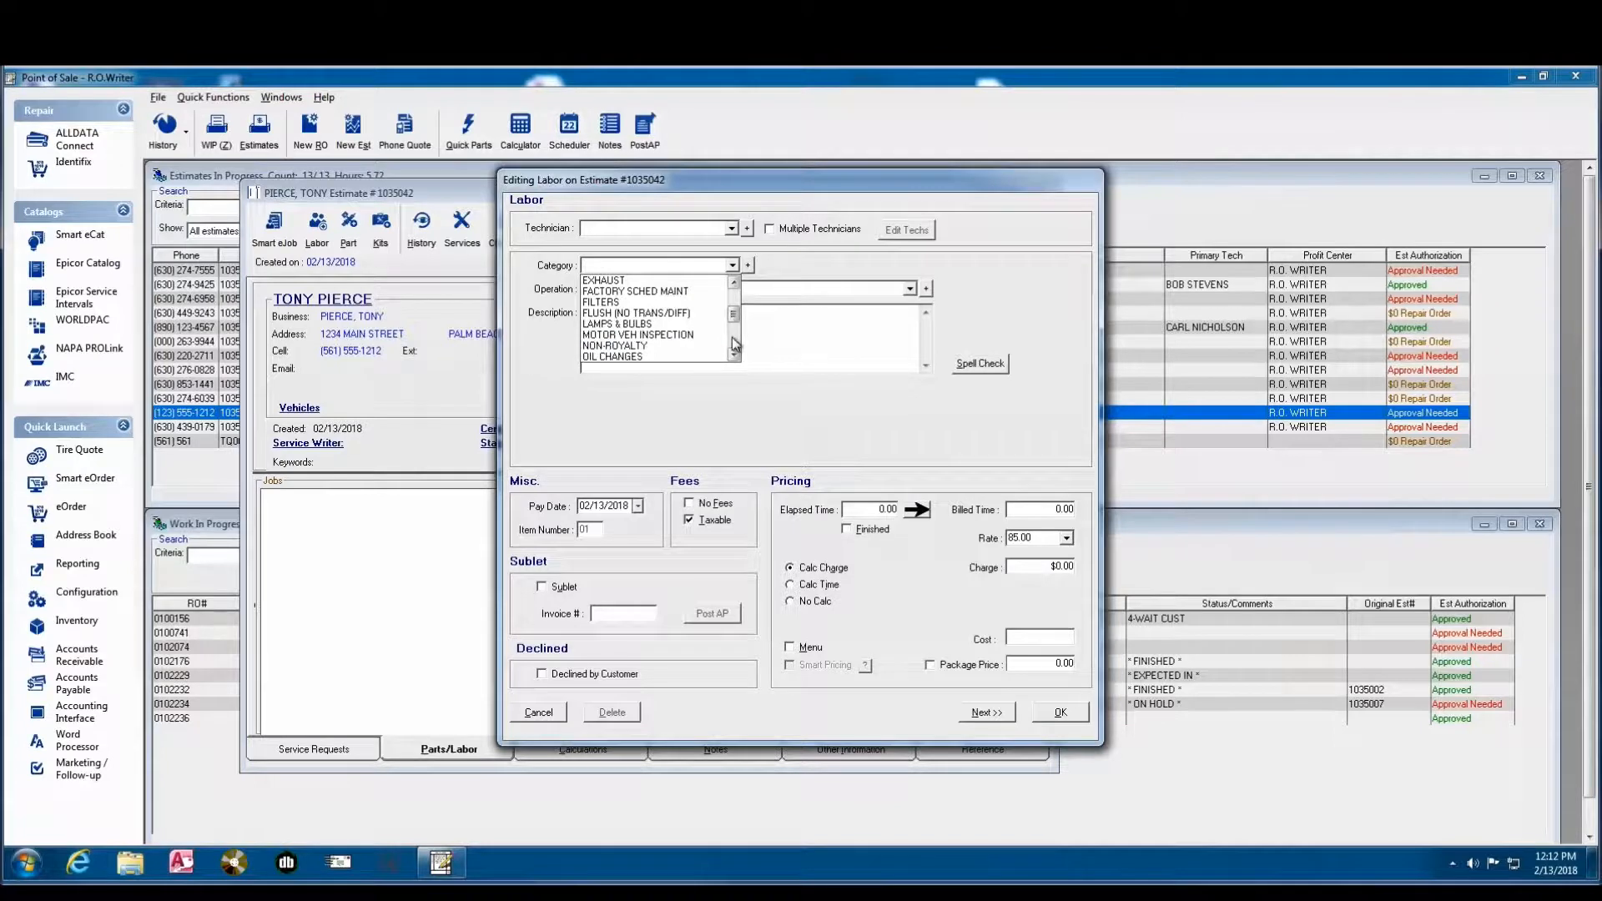
click(613, 358)
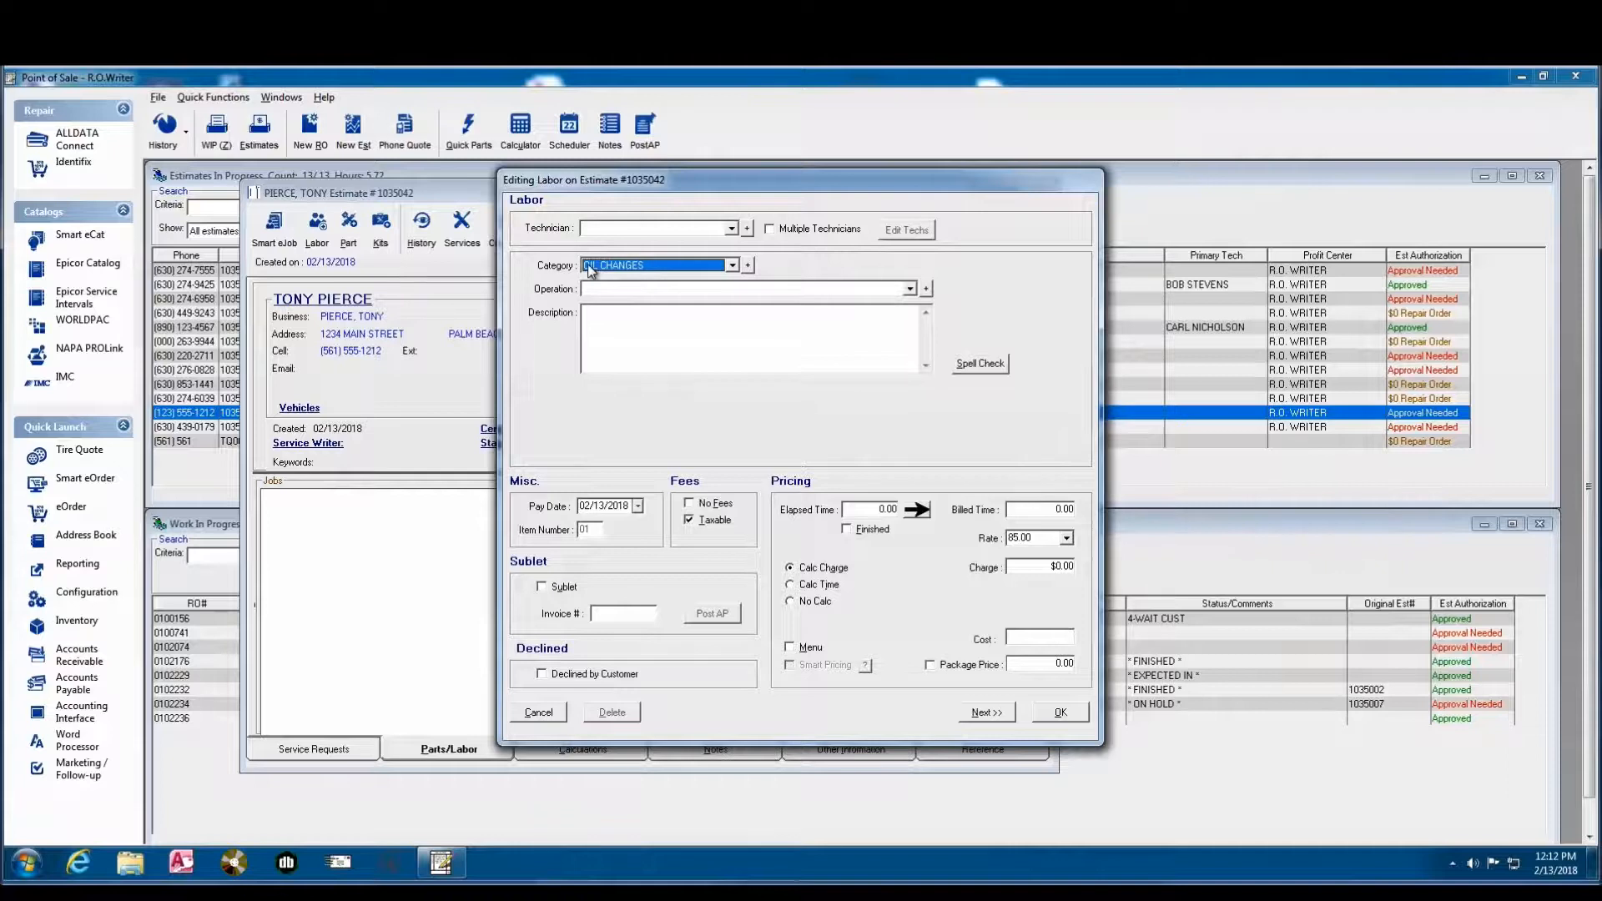
click(909, 290)
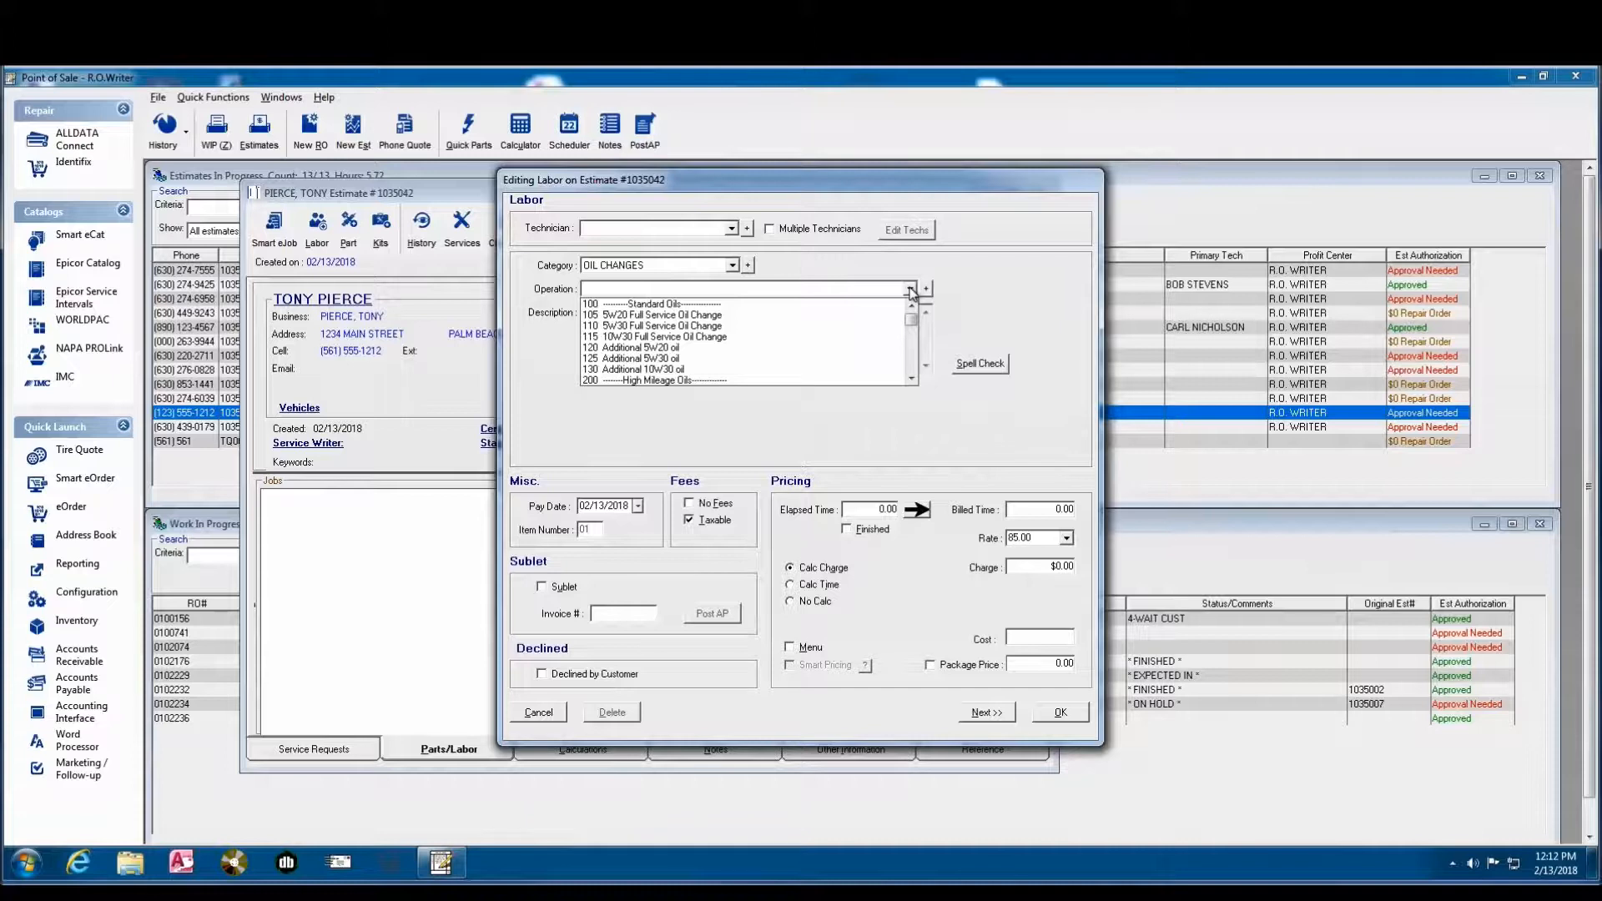
click(638, 326)
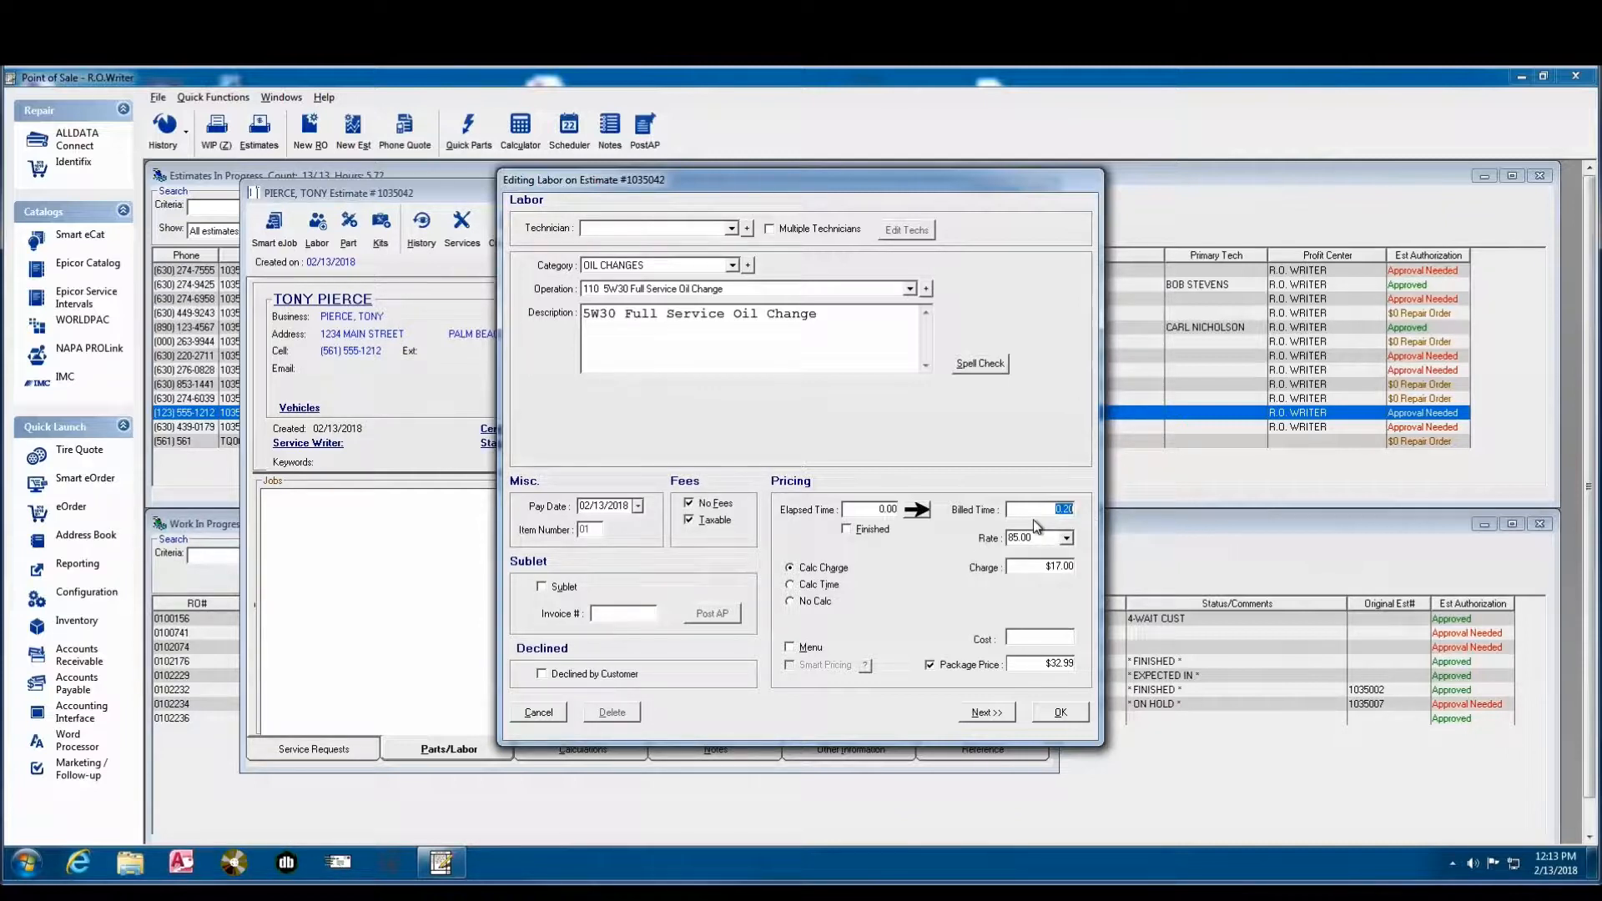
click(1045, 570)
click(1066, 712)
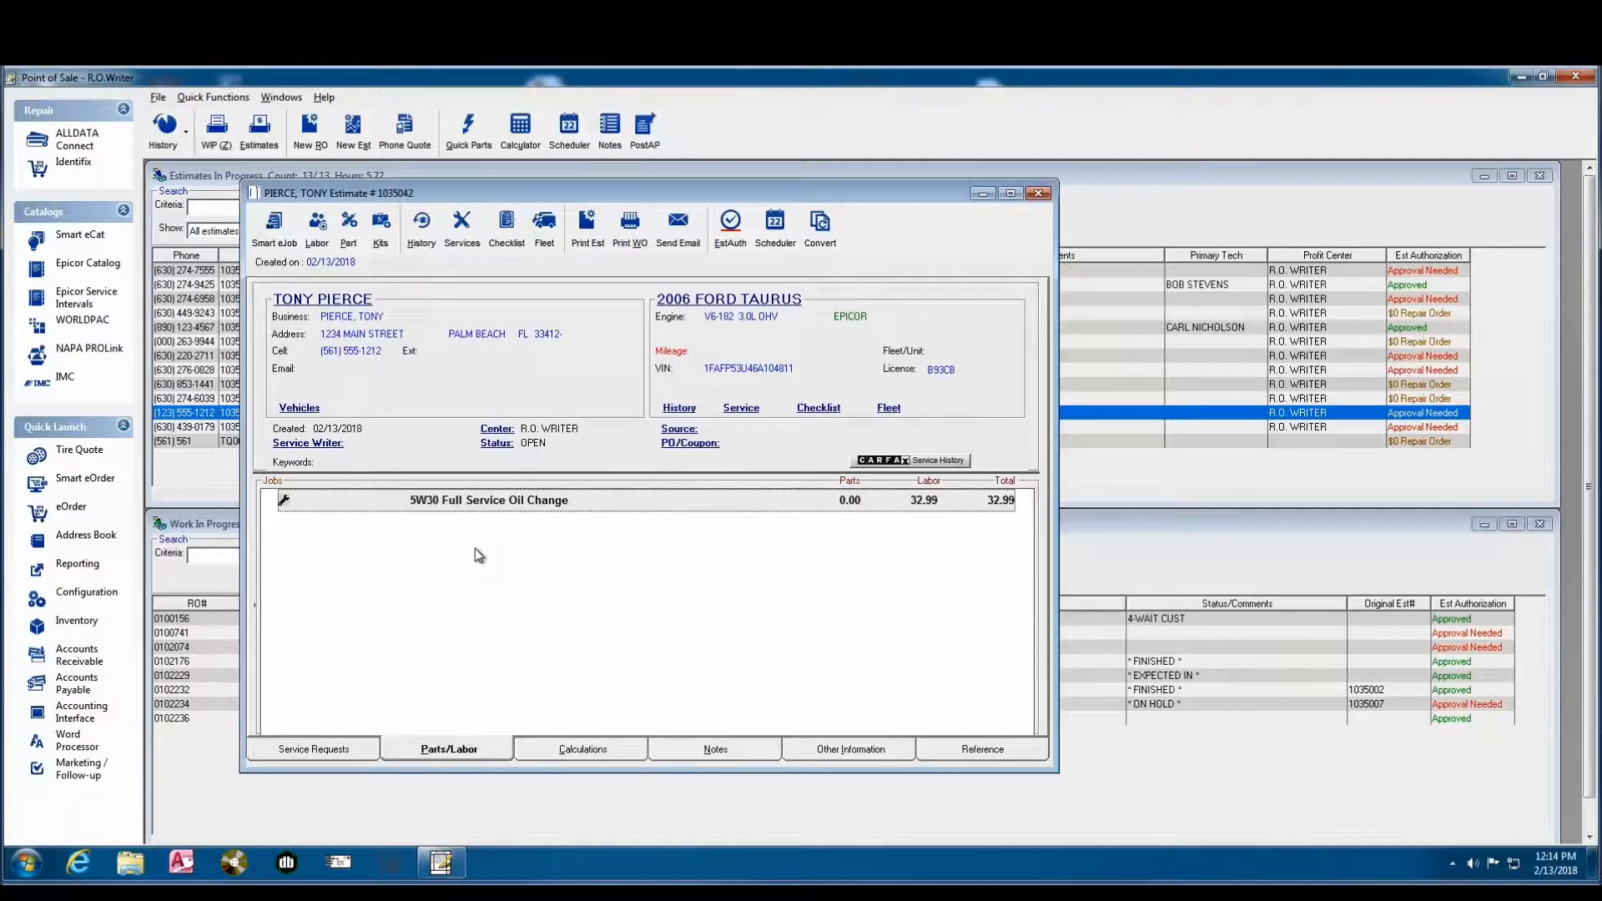
- Add the SFI oil filter, part number 21040, from inventory to the oil change job and continue to another part entry
click(349, 230)
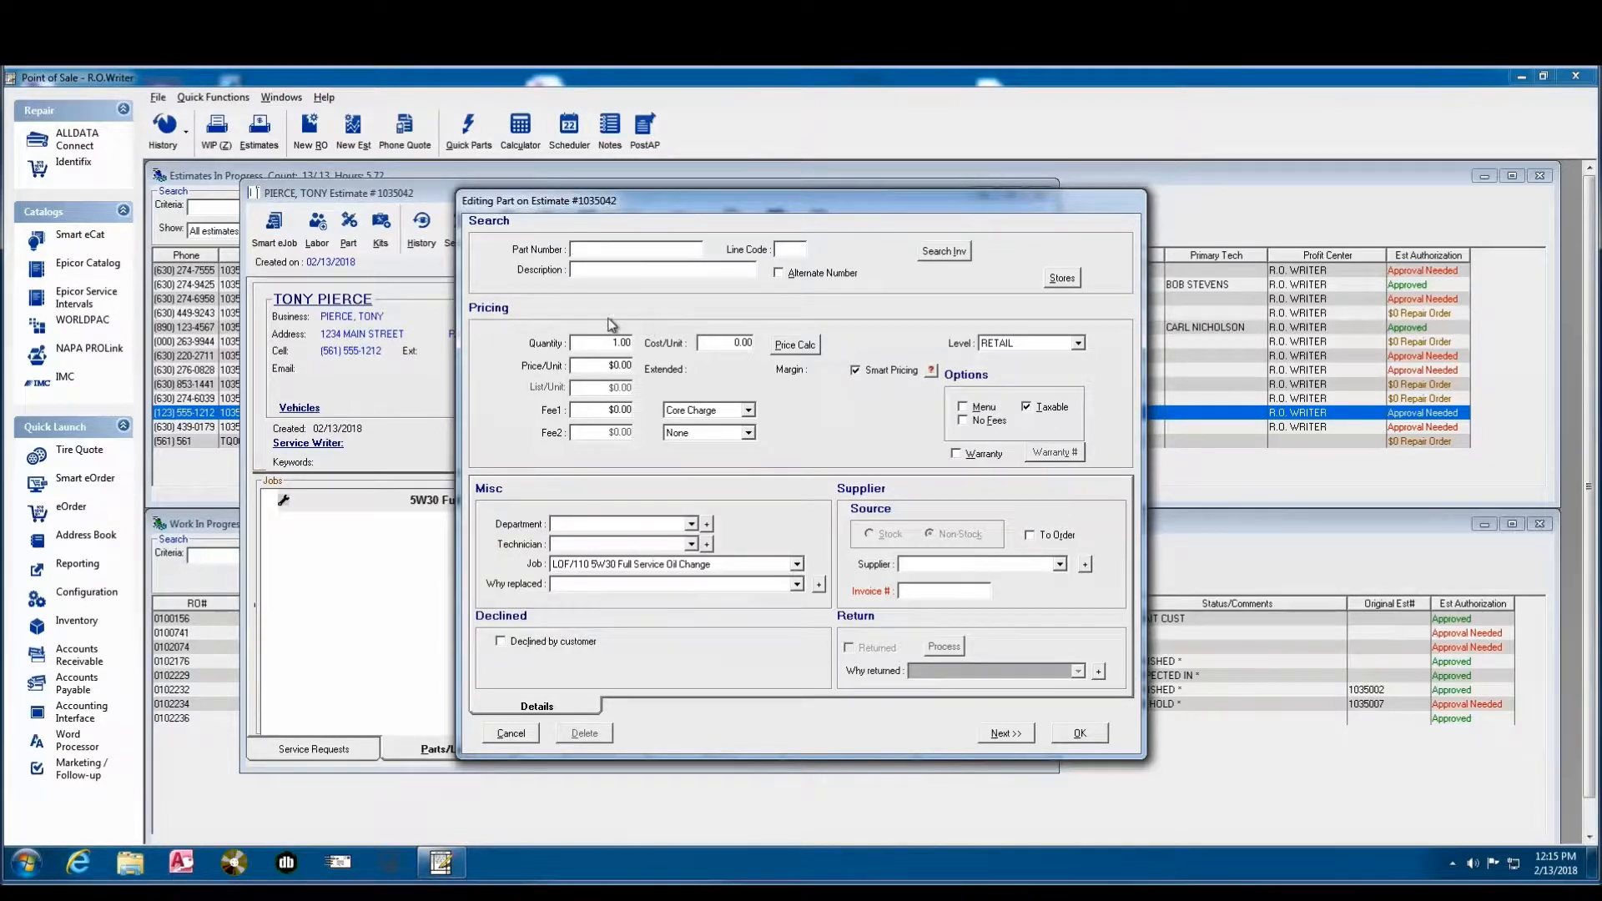
text(R)
click(960, 258)
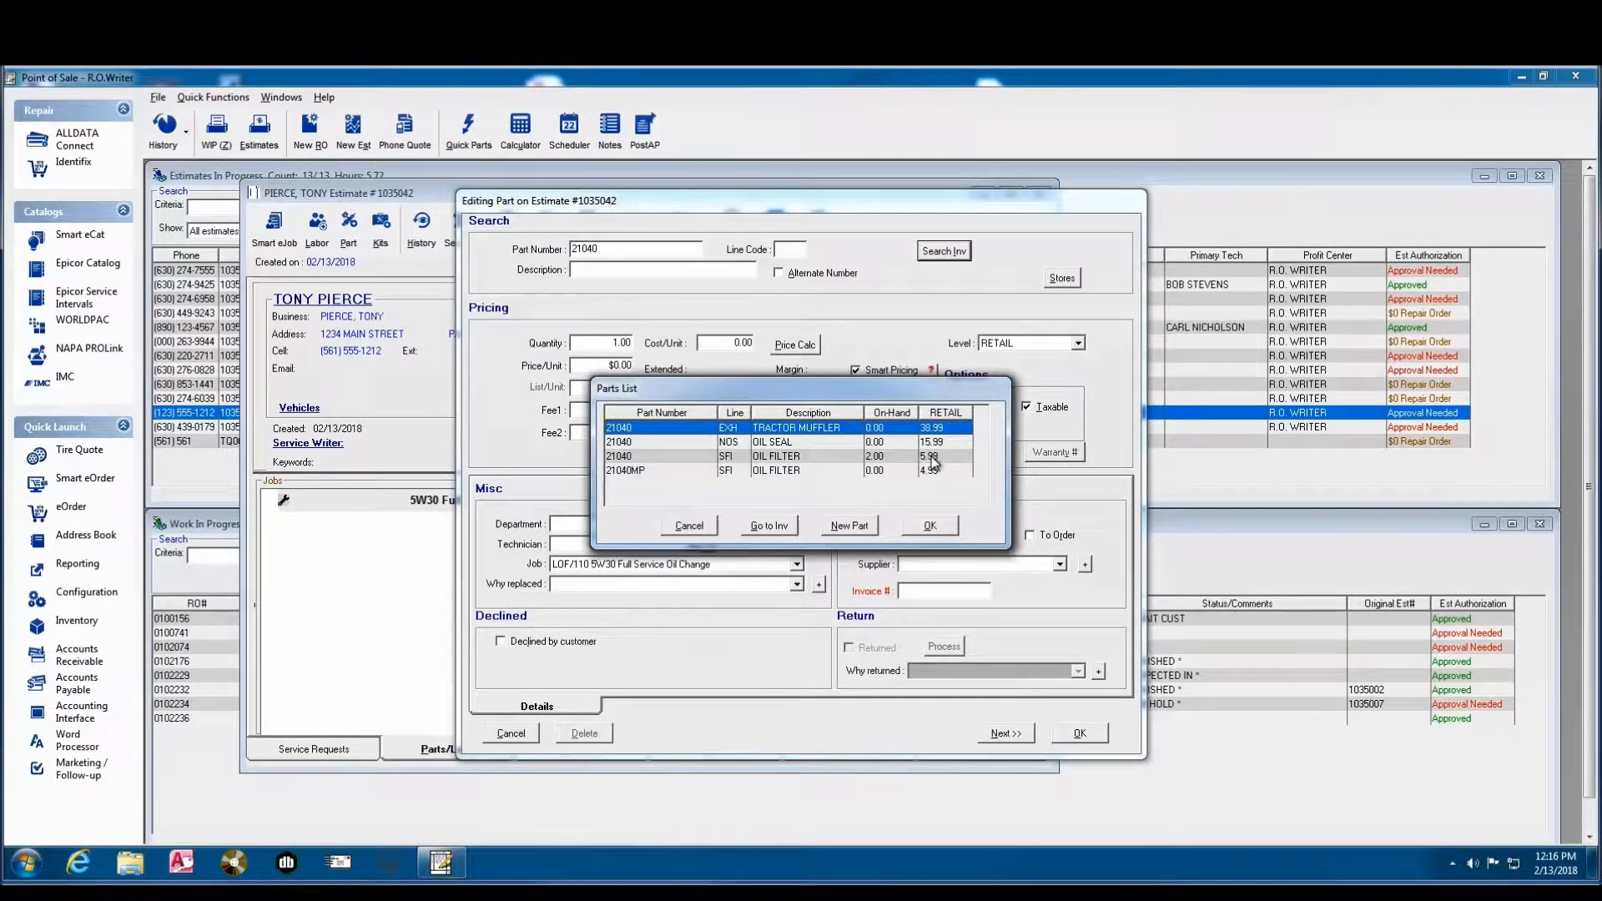
click(768, 460)
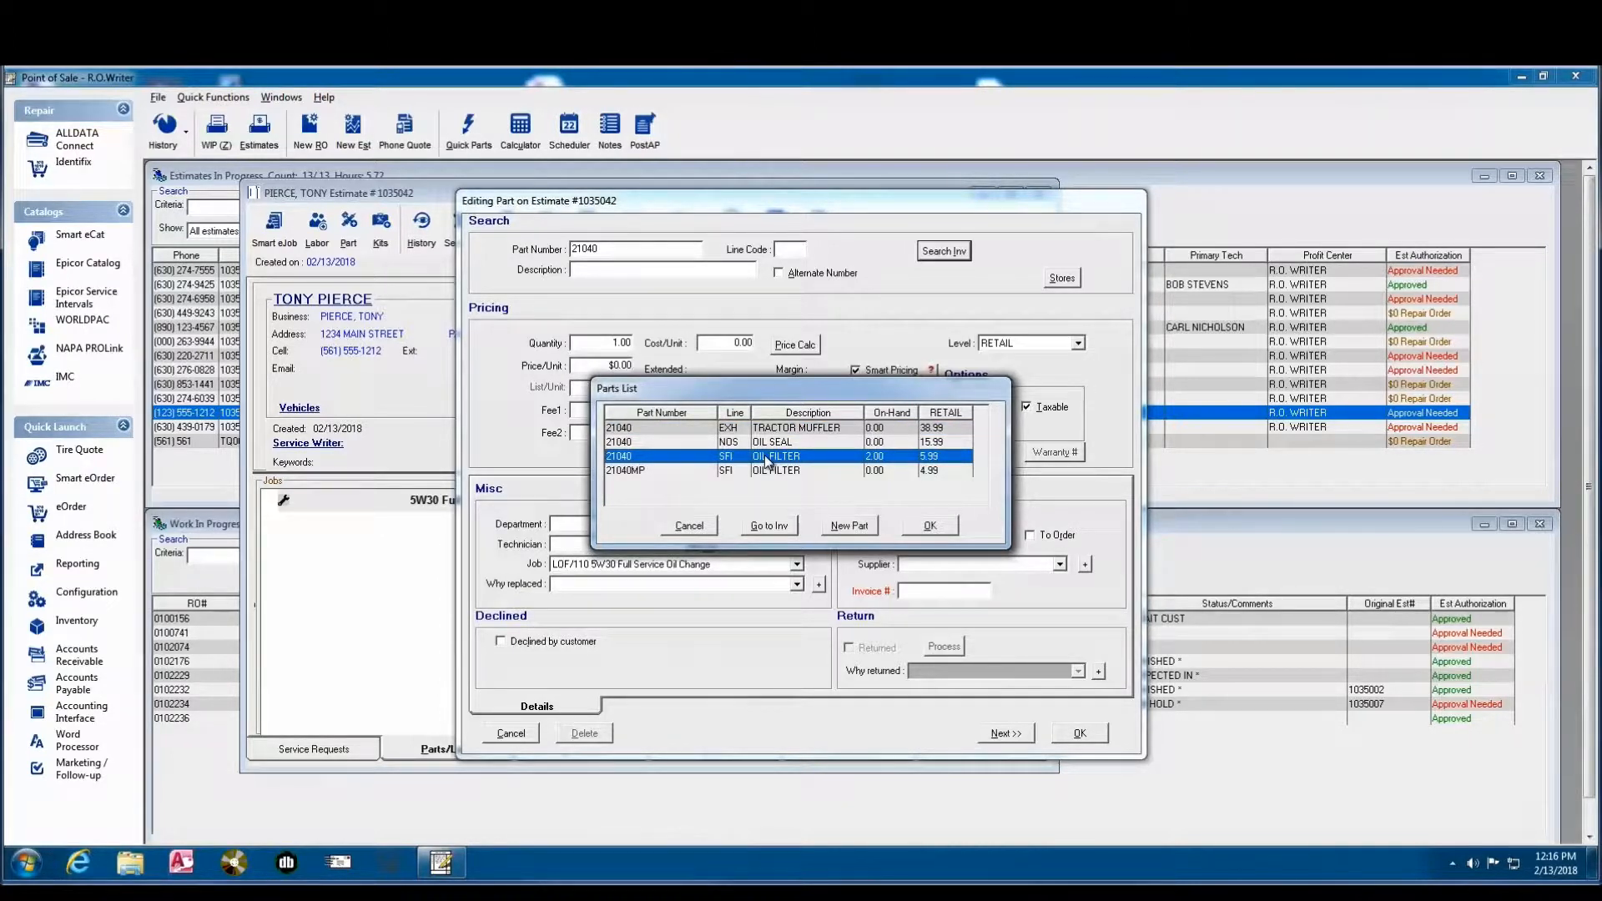
click(925, 529)
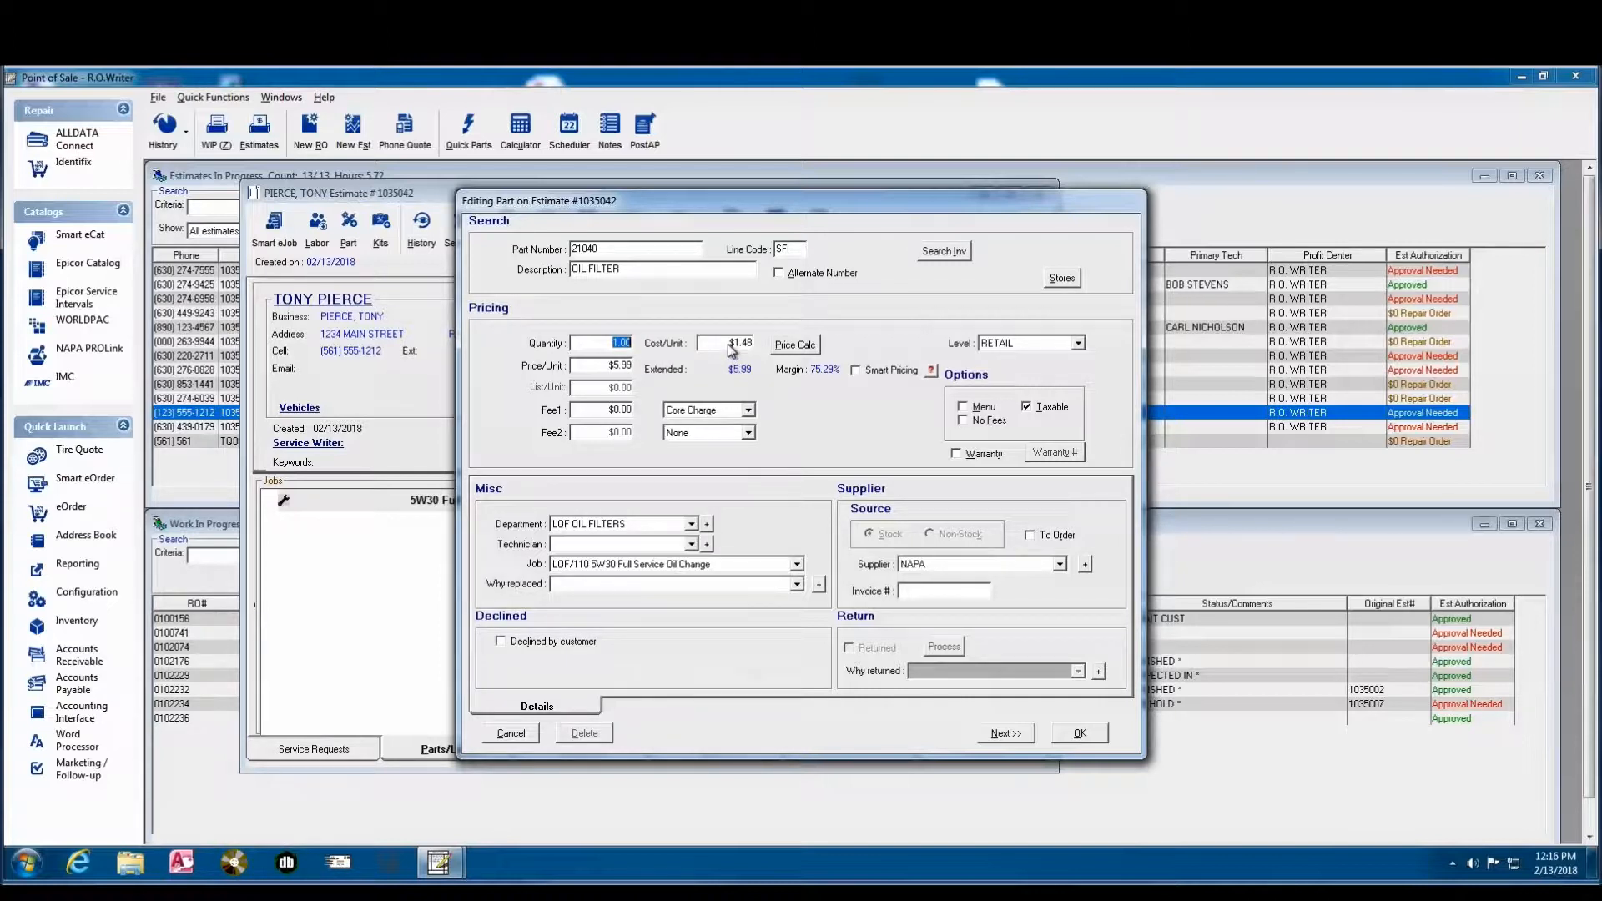
click(606, 369)
click(1005, 733)
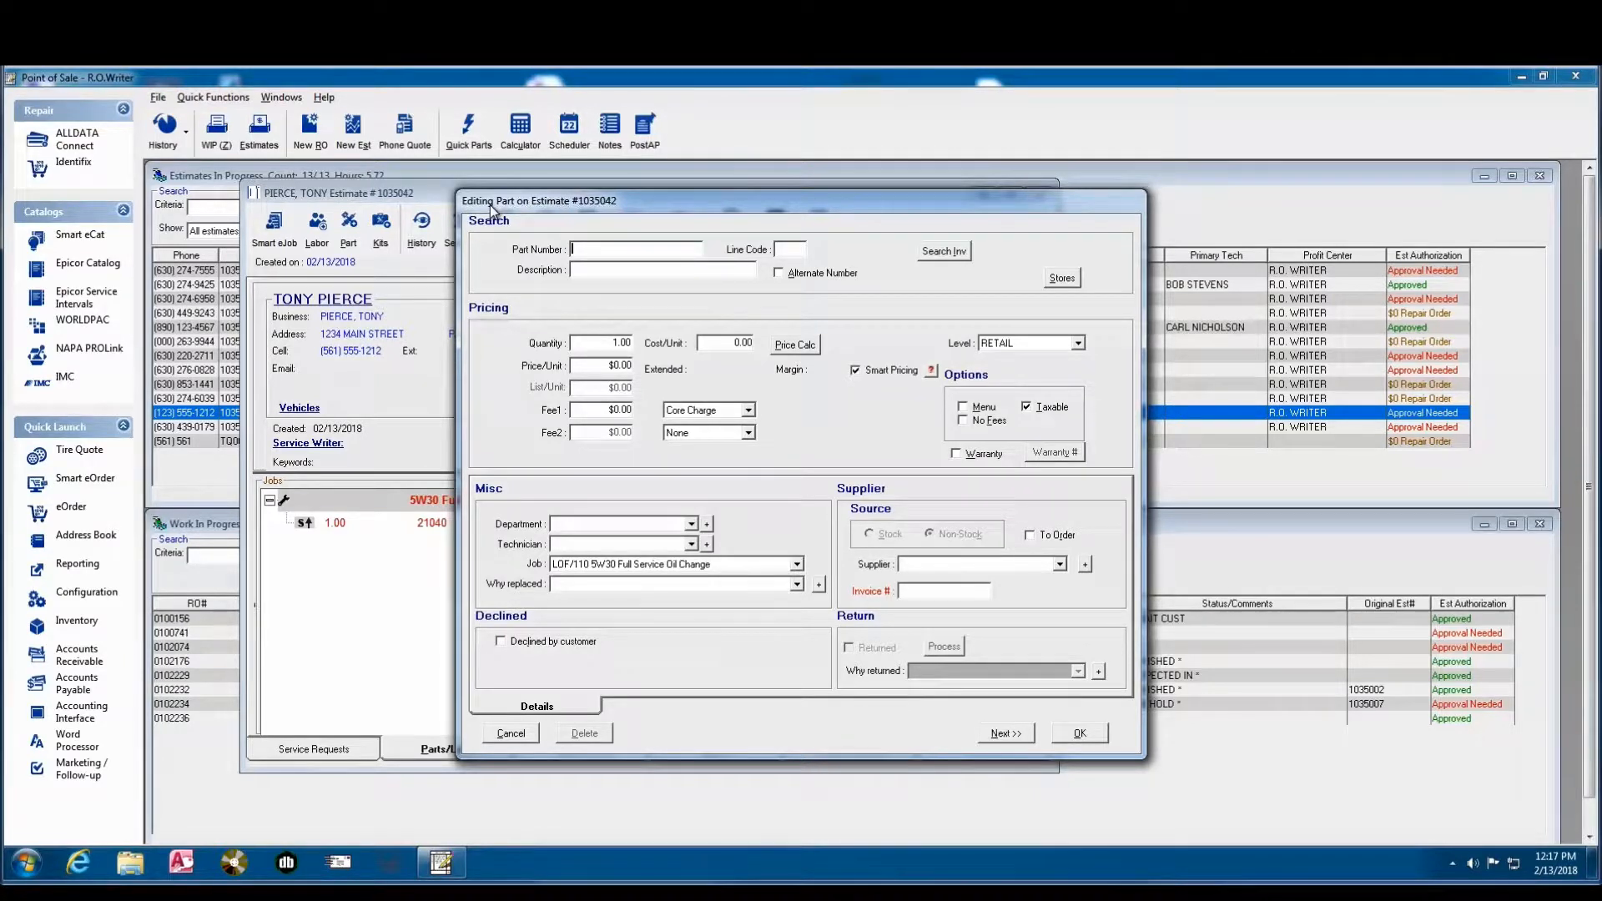
- Look up OIL in inventory and add the 5W-30 oil part to the oil change job with a quantity of 5
text(OIL)
key(Tab)
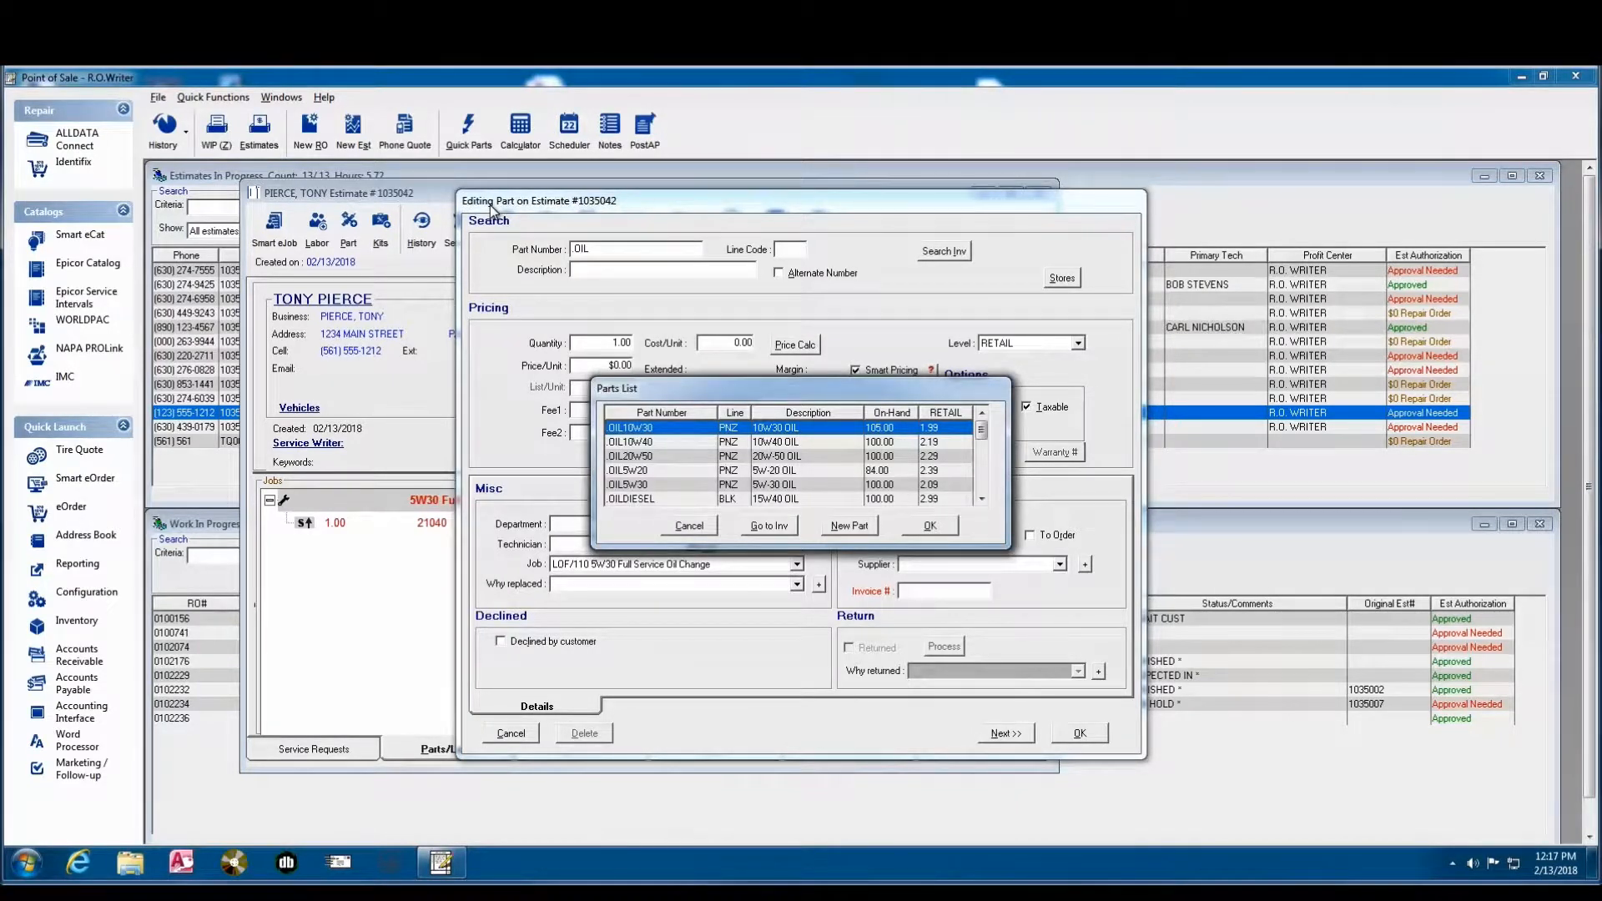
key(Down)
key(Down)
key(Down)
key(Down)
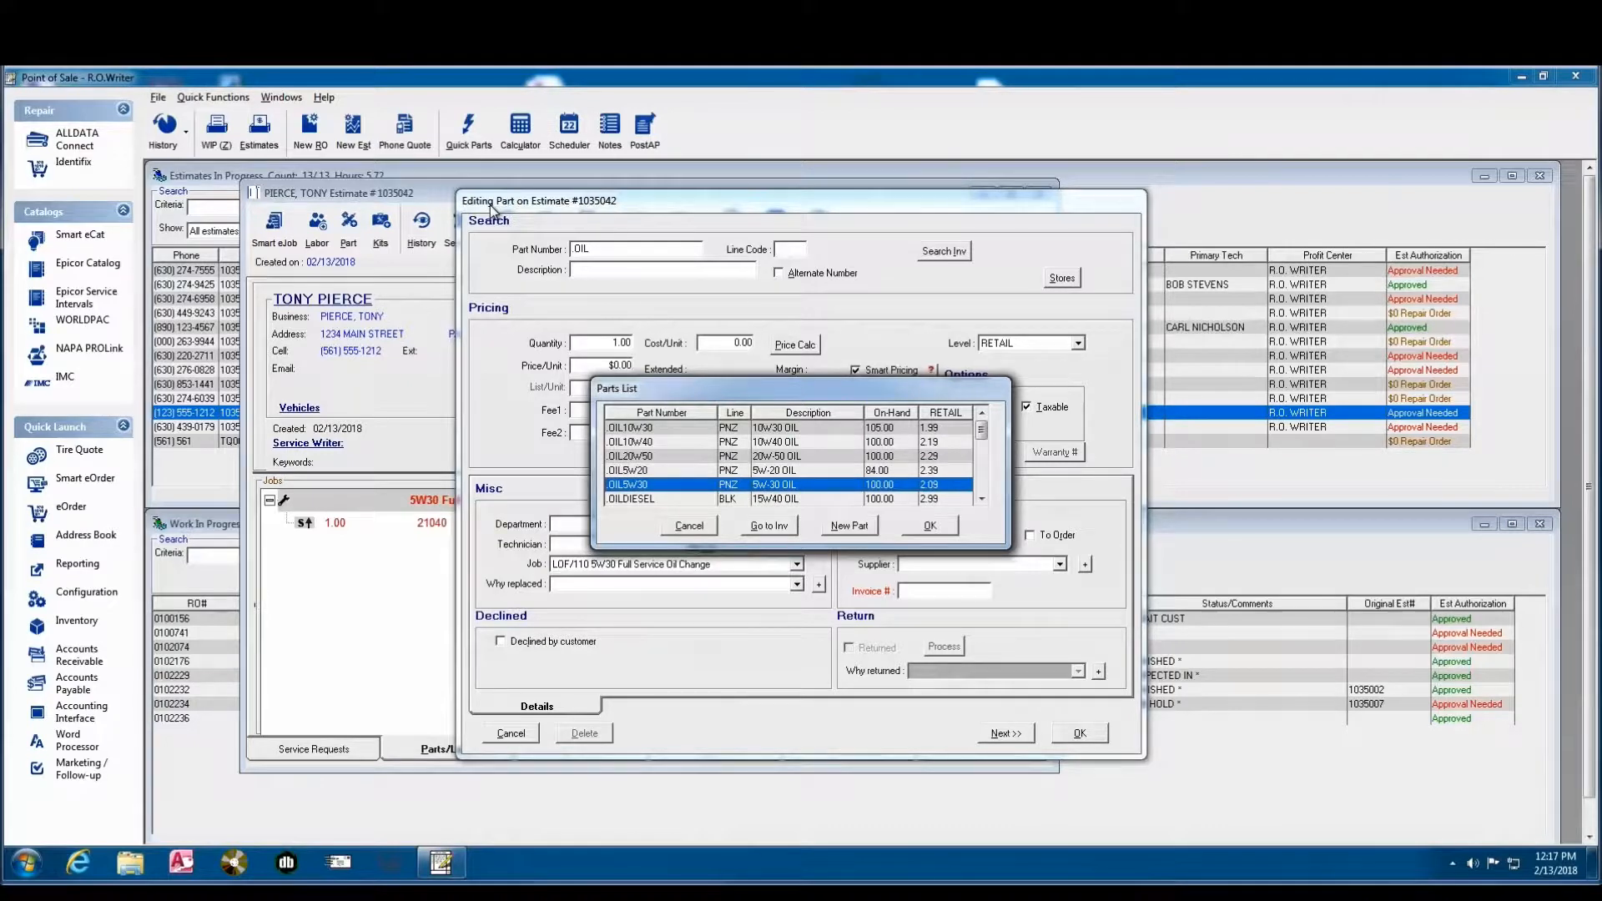
key(Return)
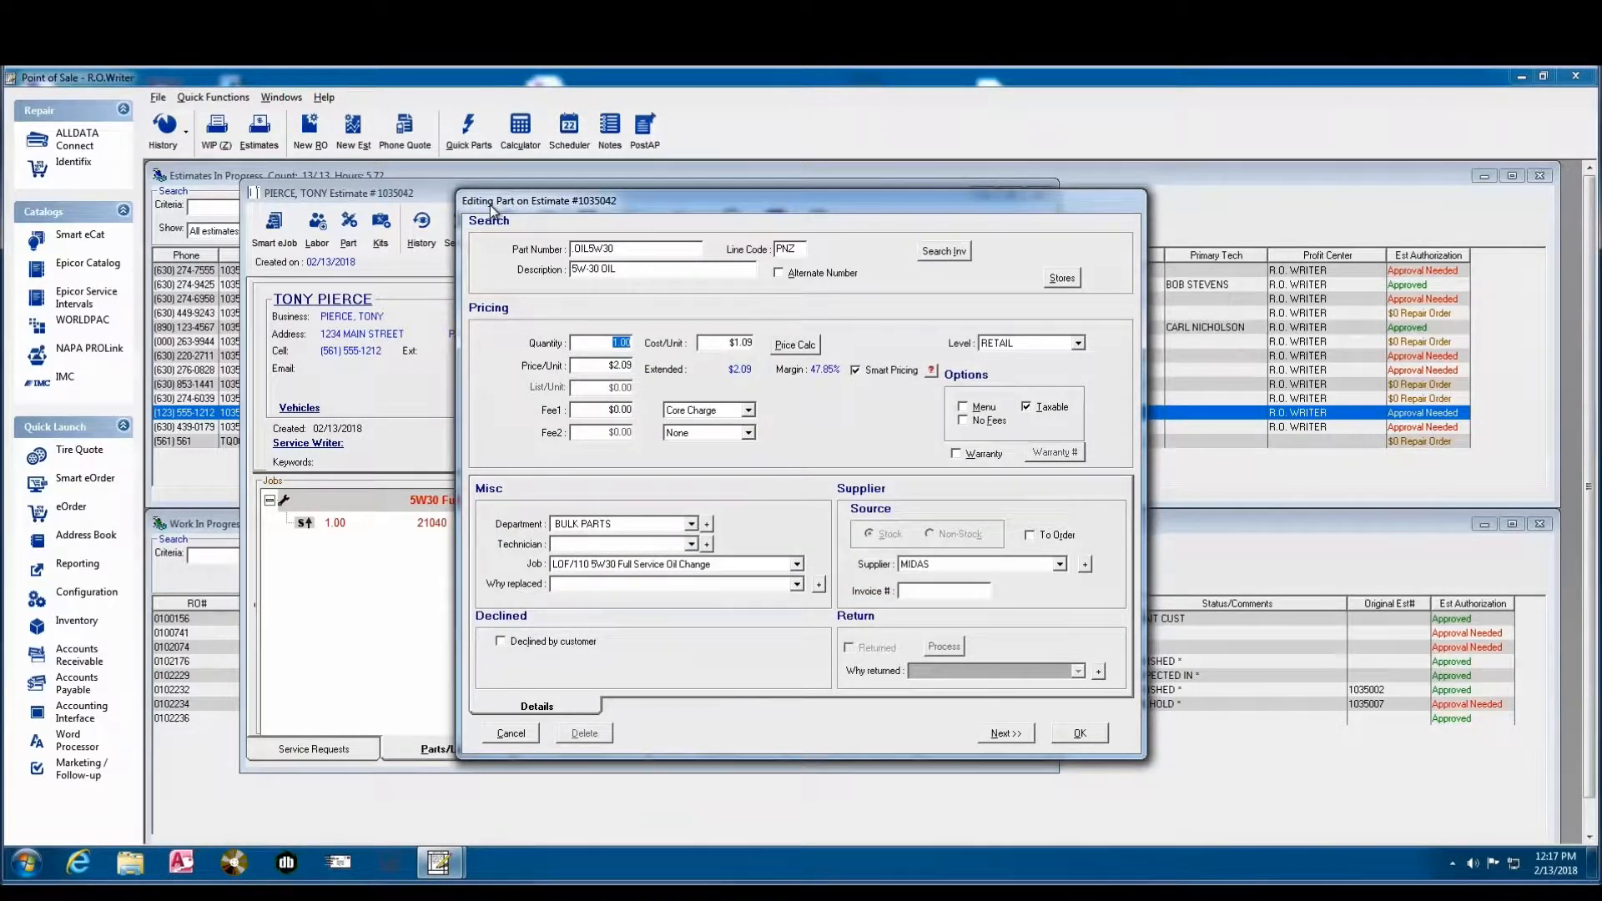
text(5)
click(1080, 733)
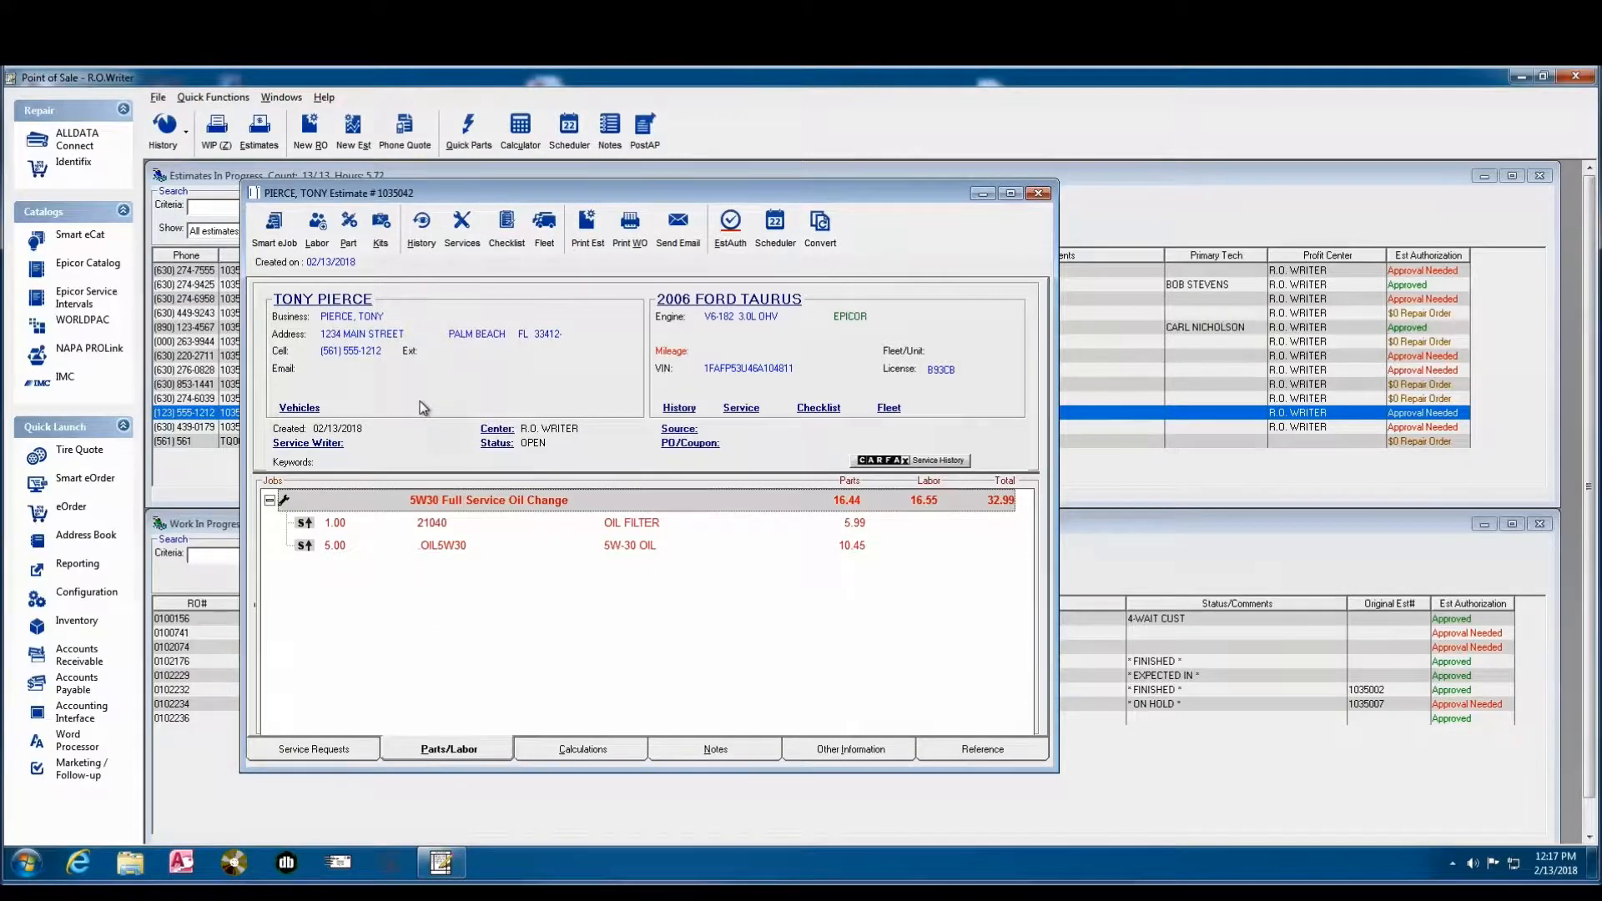
- Add a labor operation from the BRAKES category: 070 Install Front Disc Brake Pads, with its default pricing
click(316, 223)
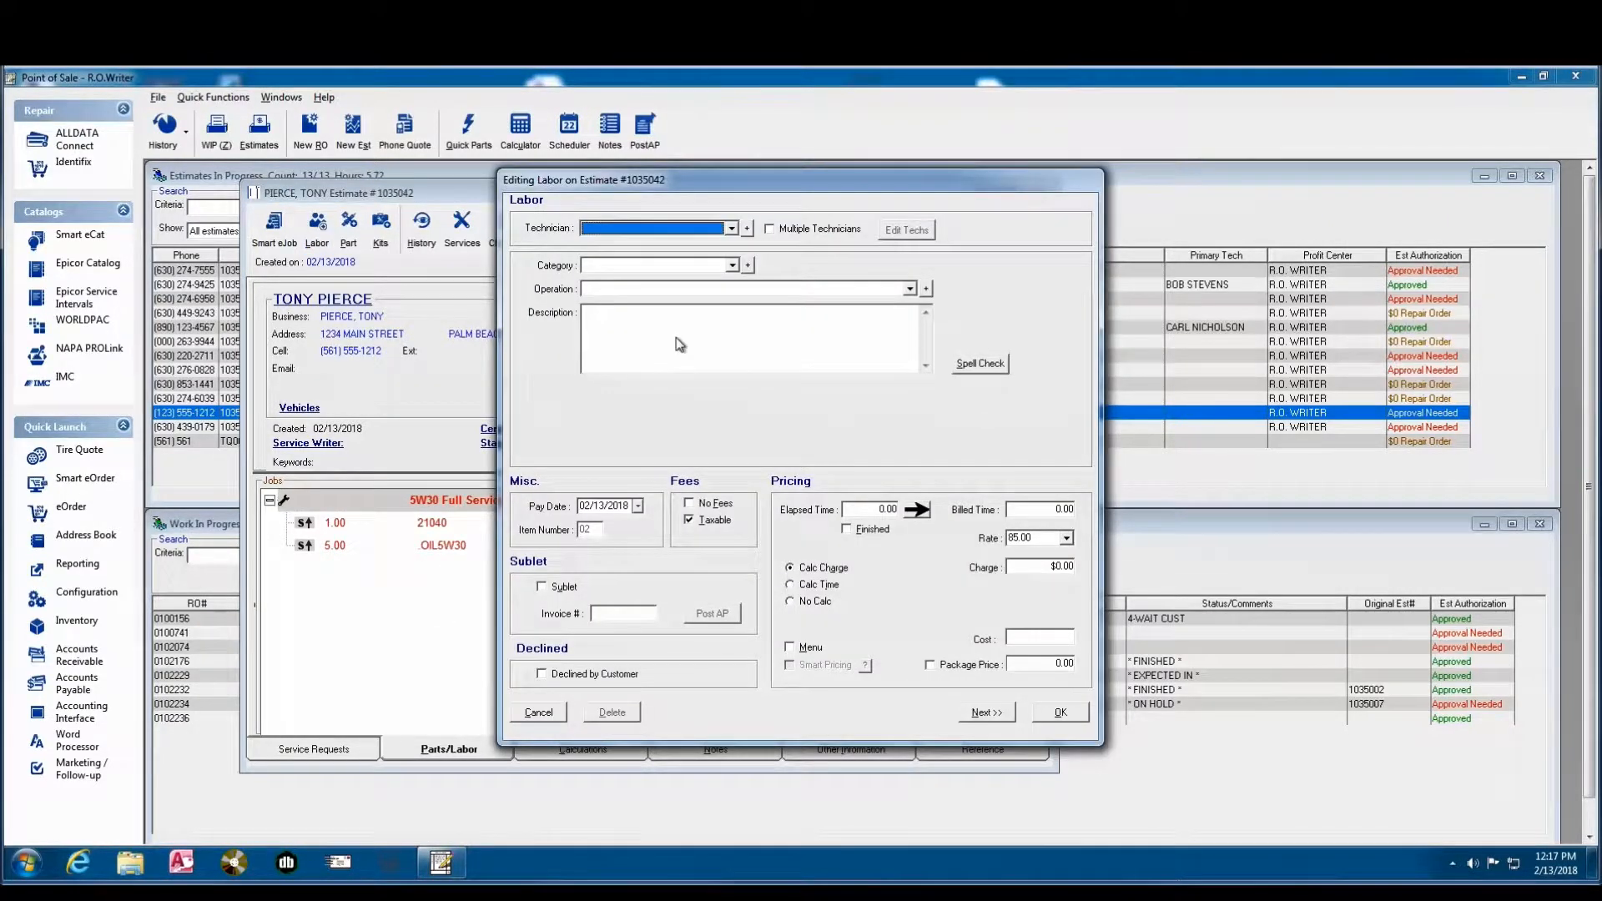
click(733, 267)
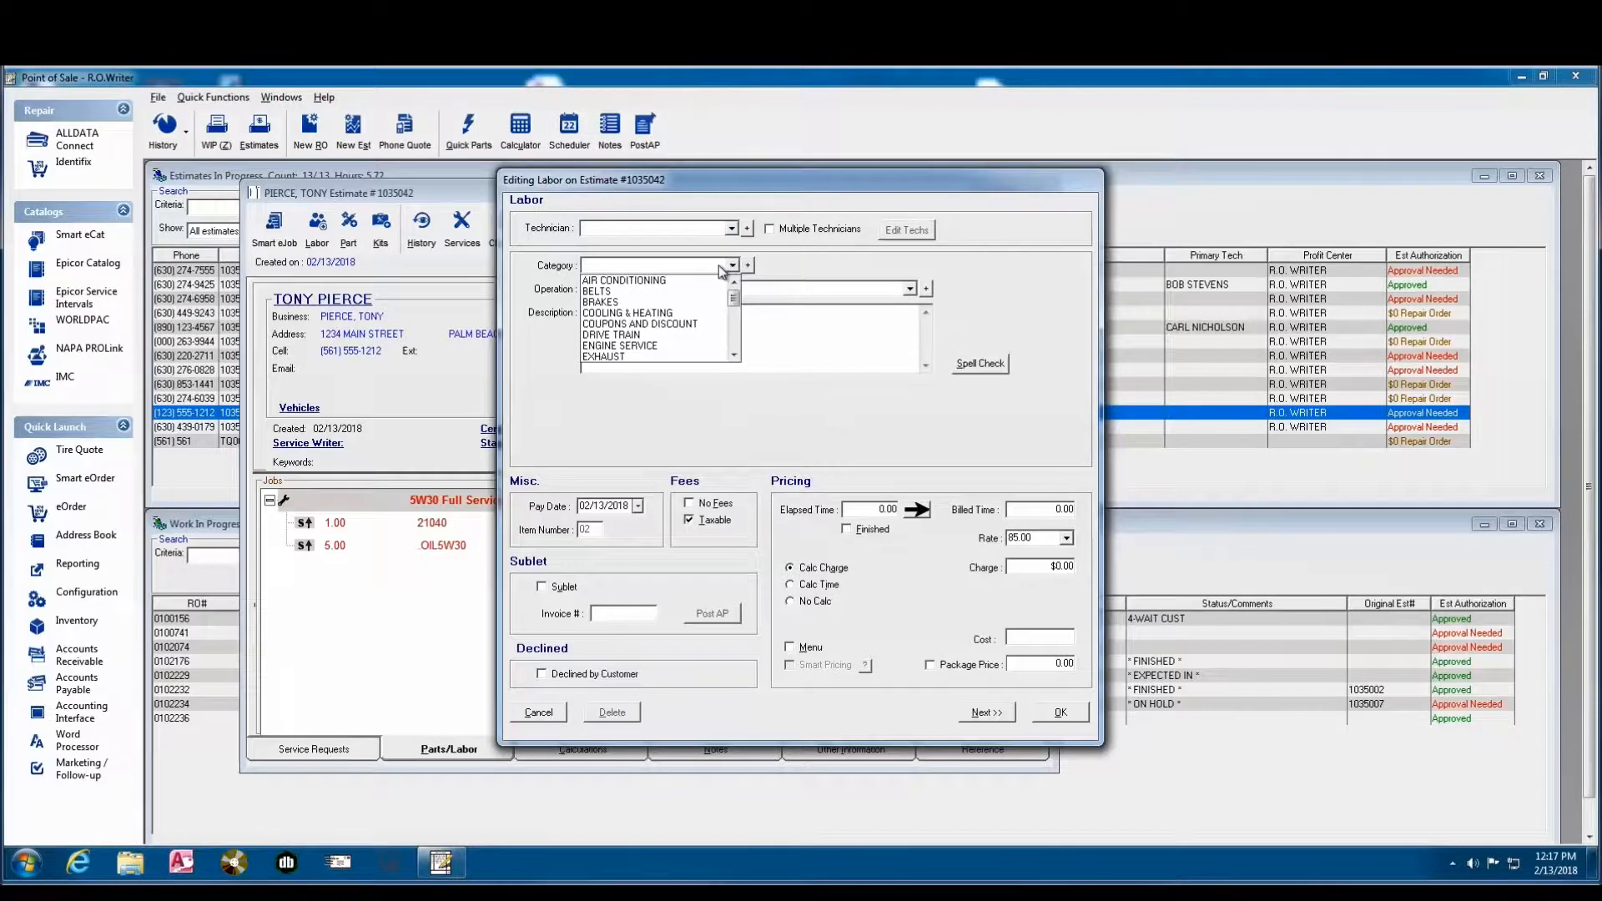
click(618, 304)
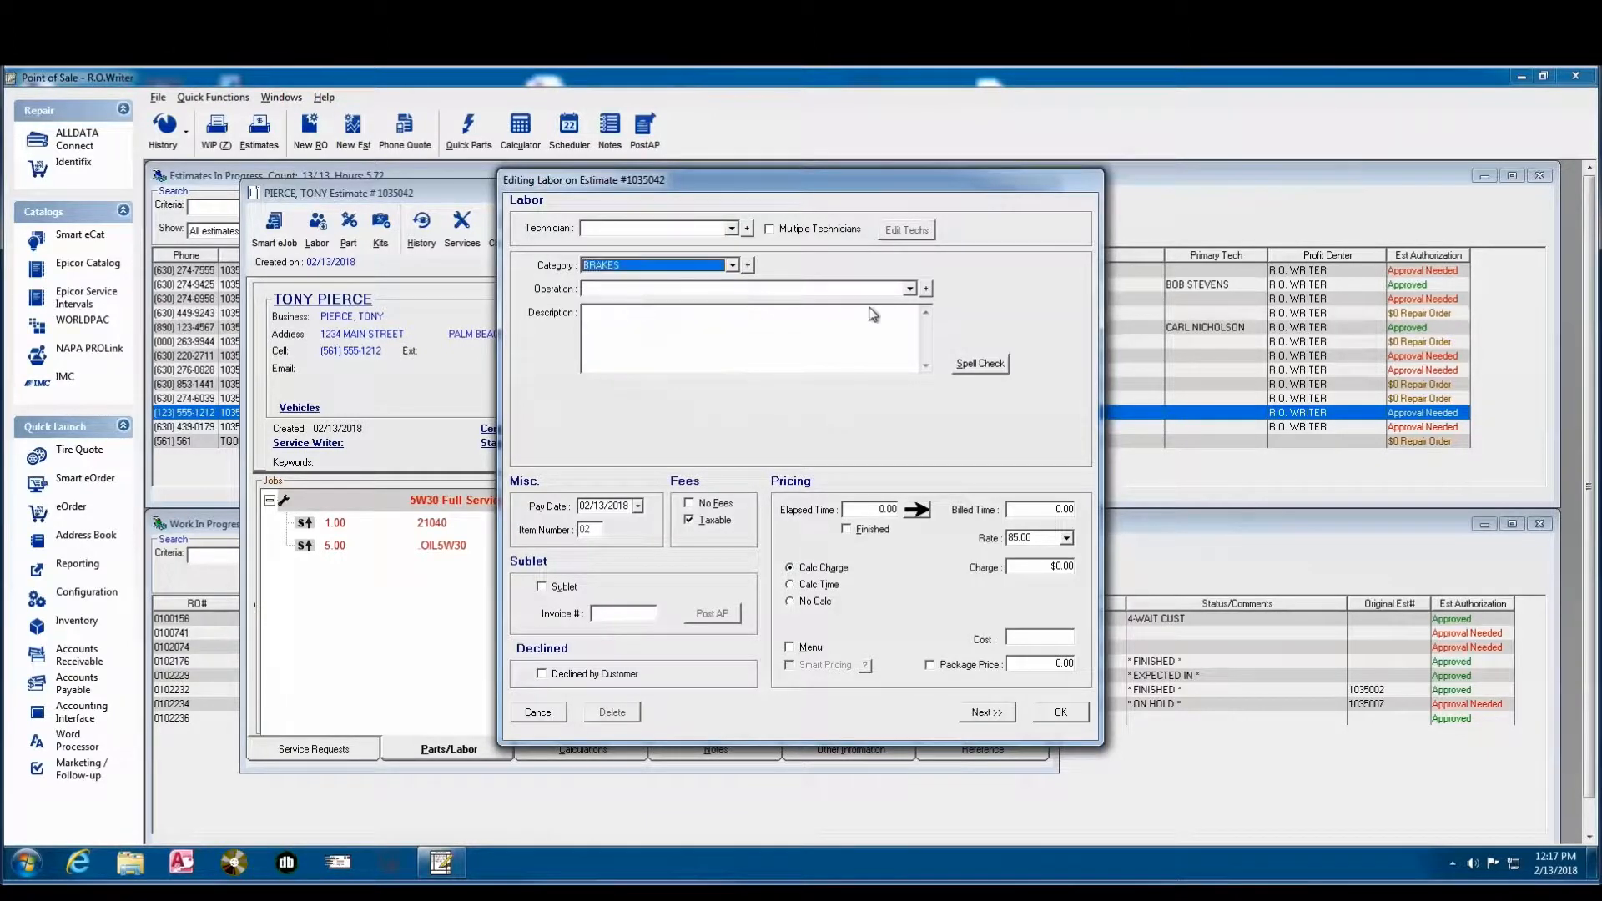
click(909, 290)
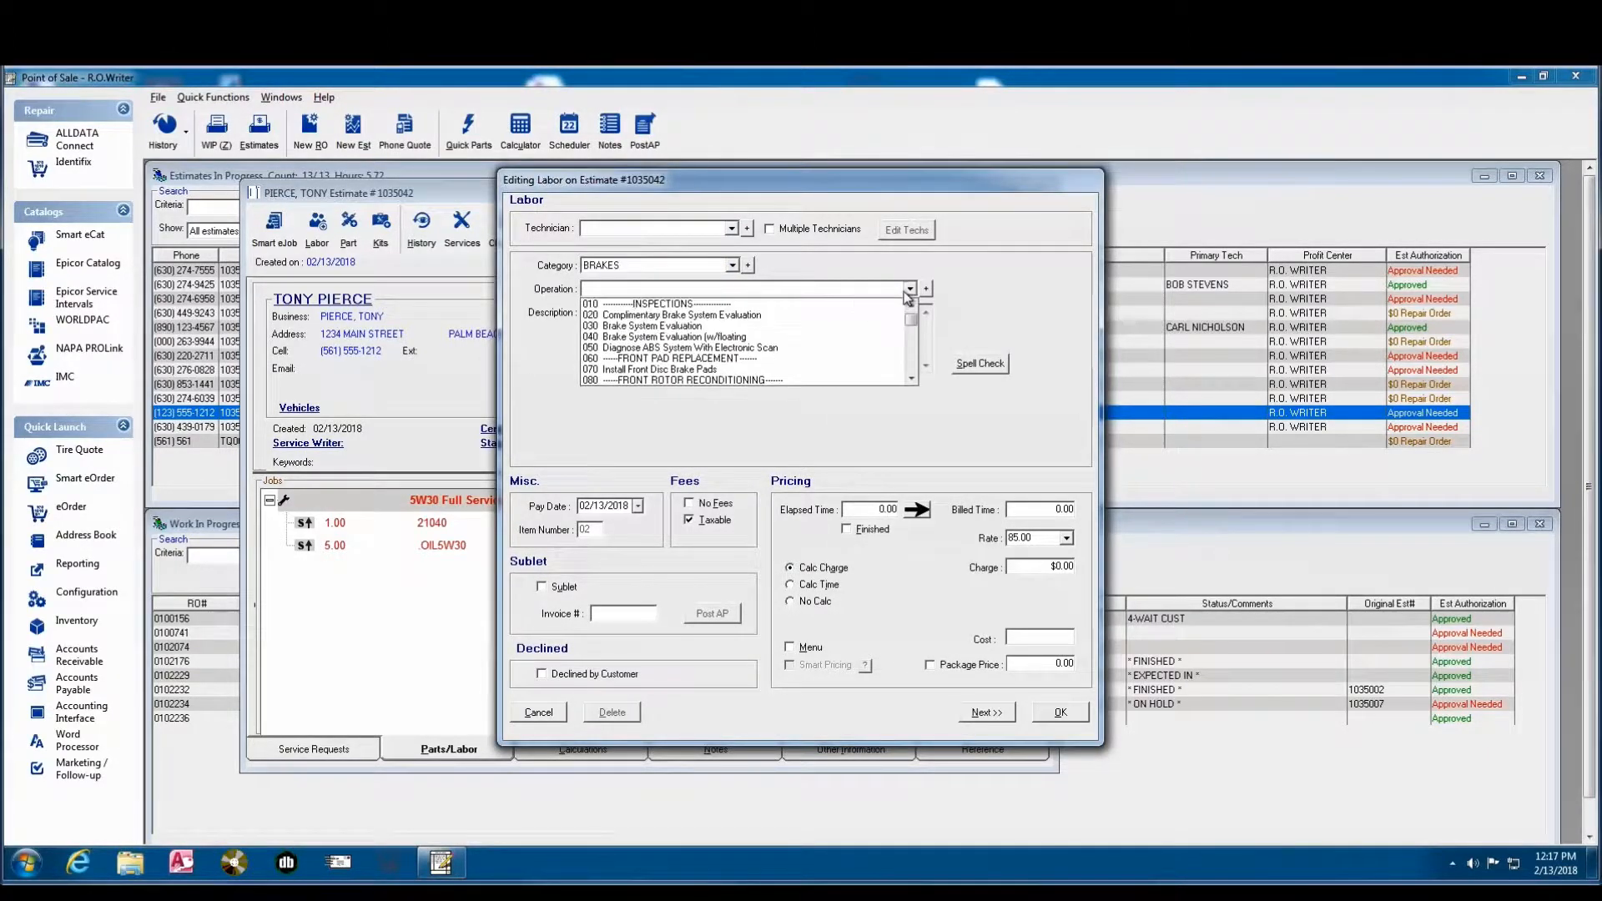
click(691, 370)
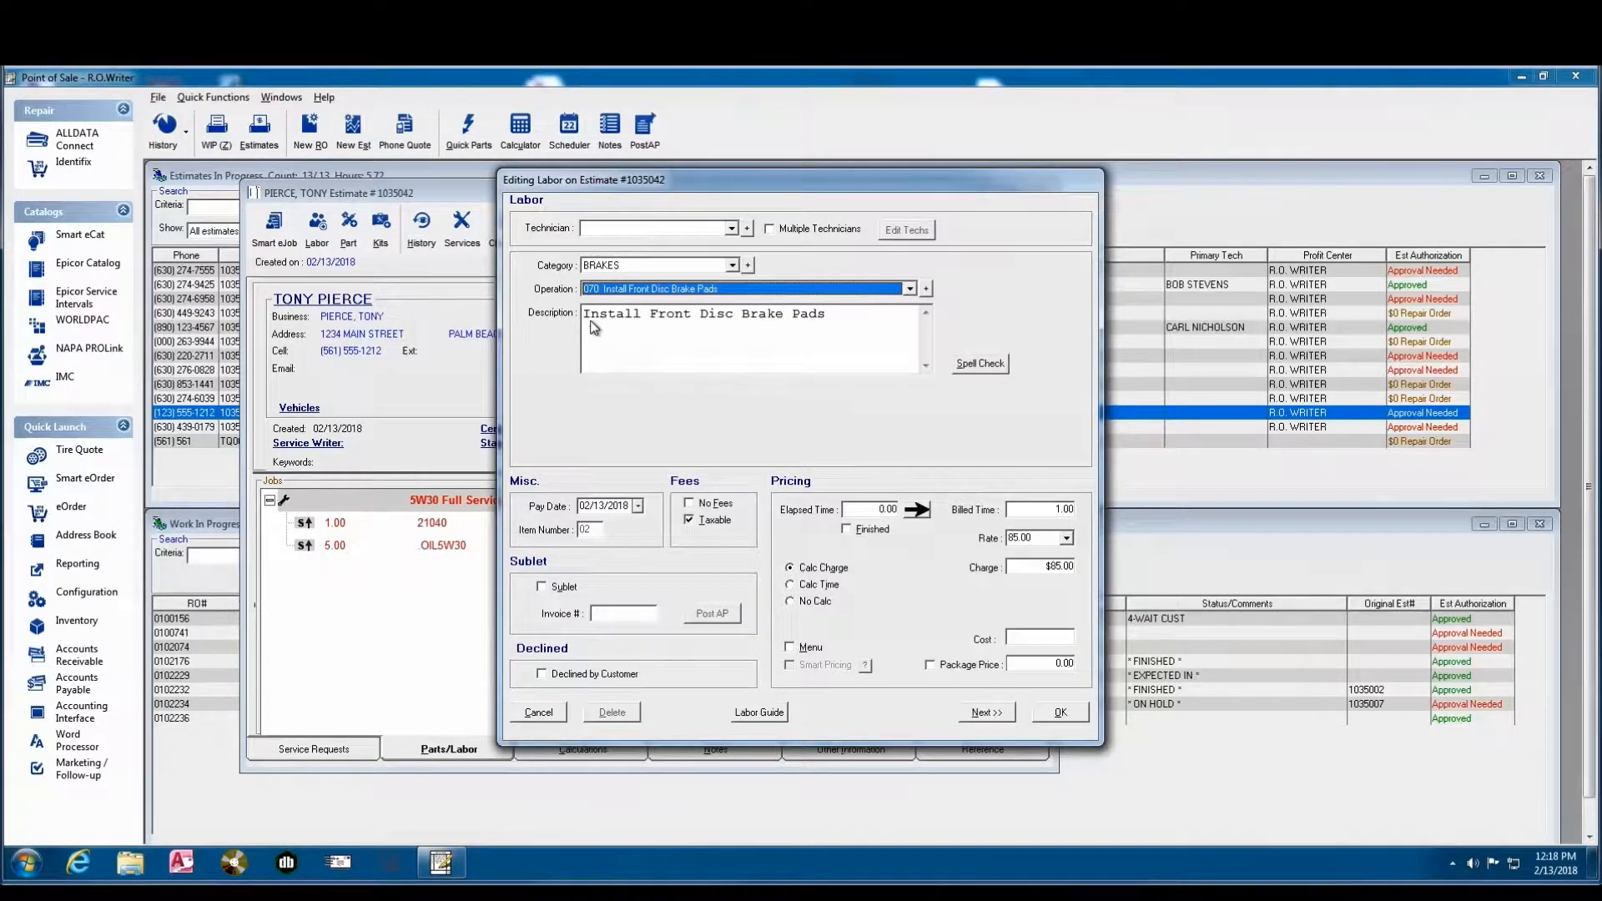
click(827, 316)
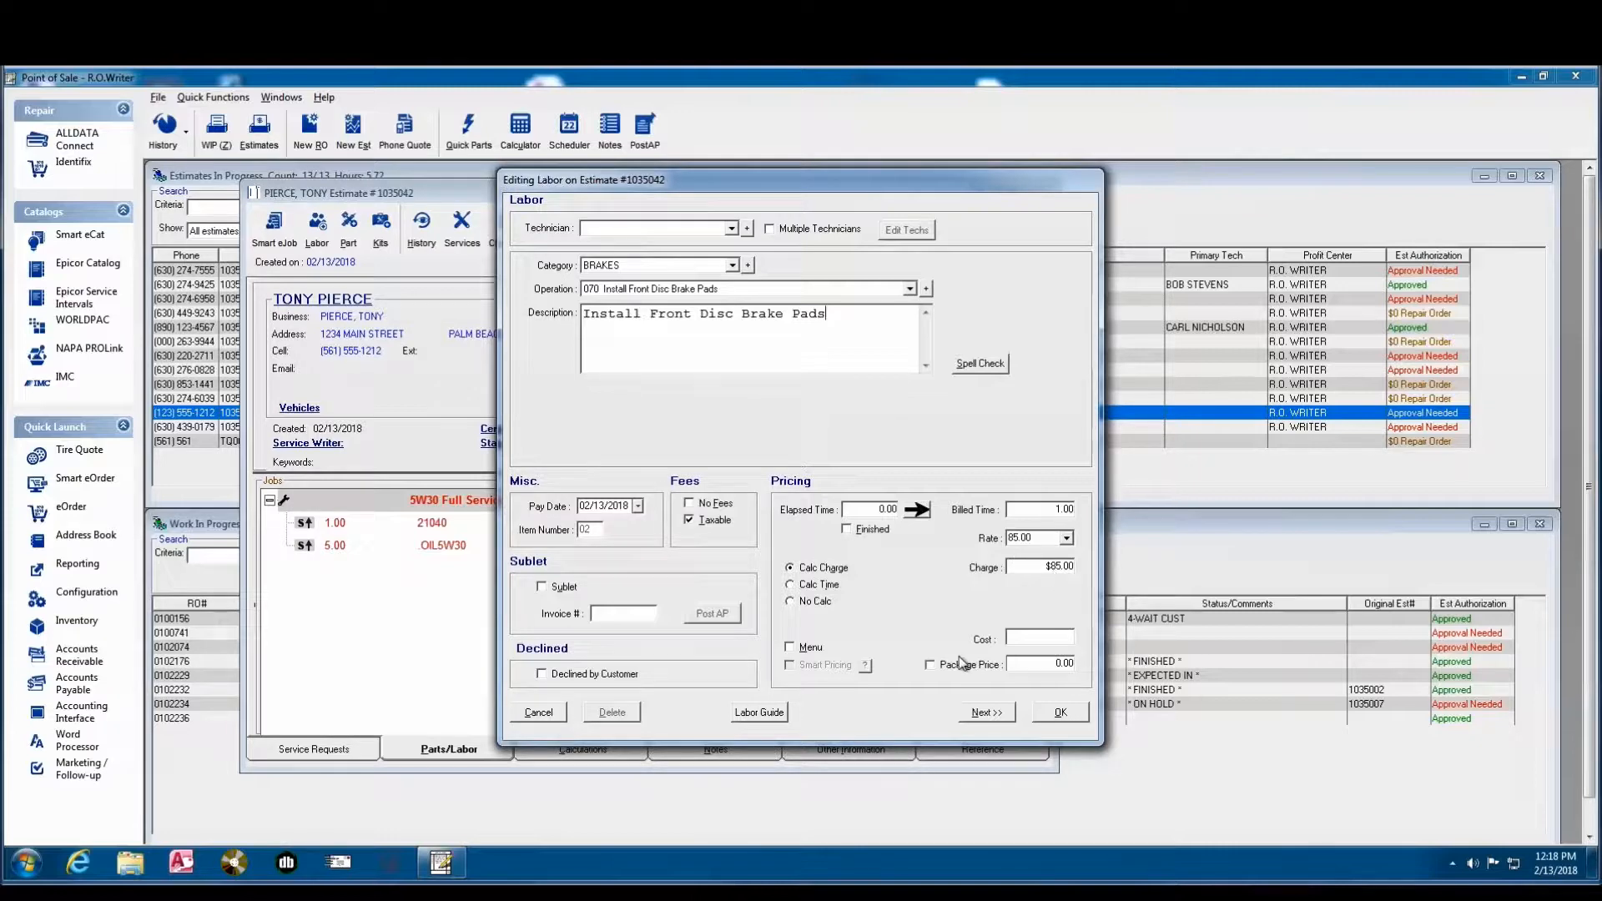
click(1061, 714)
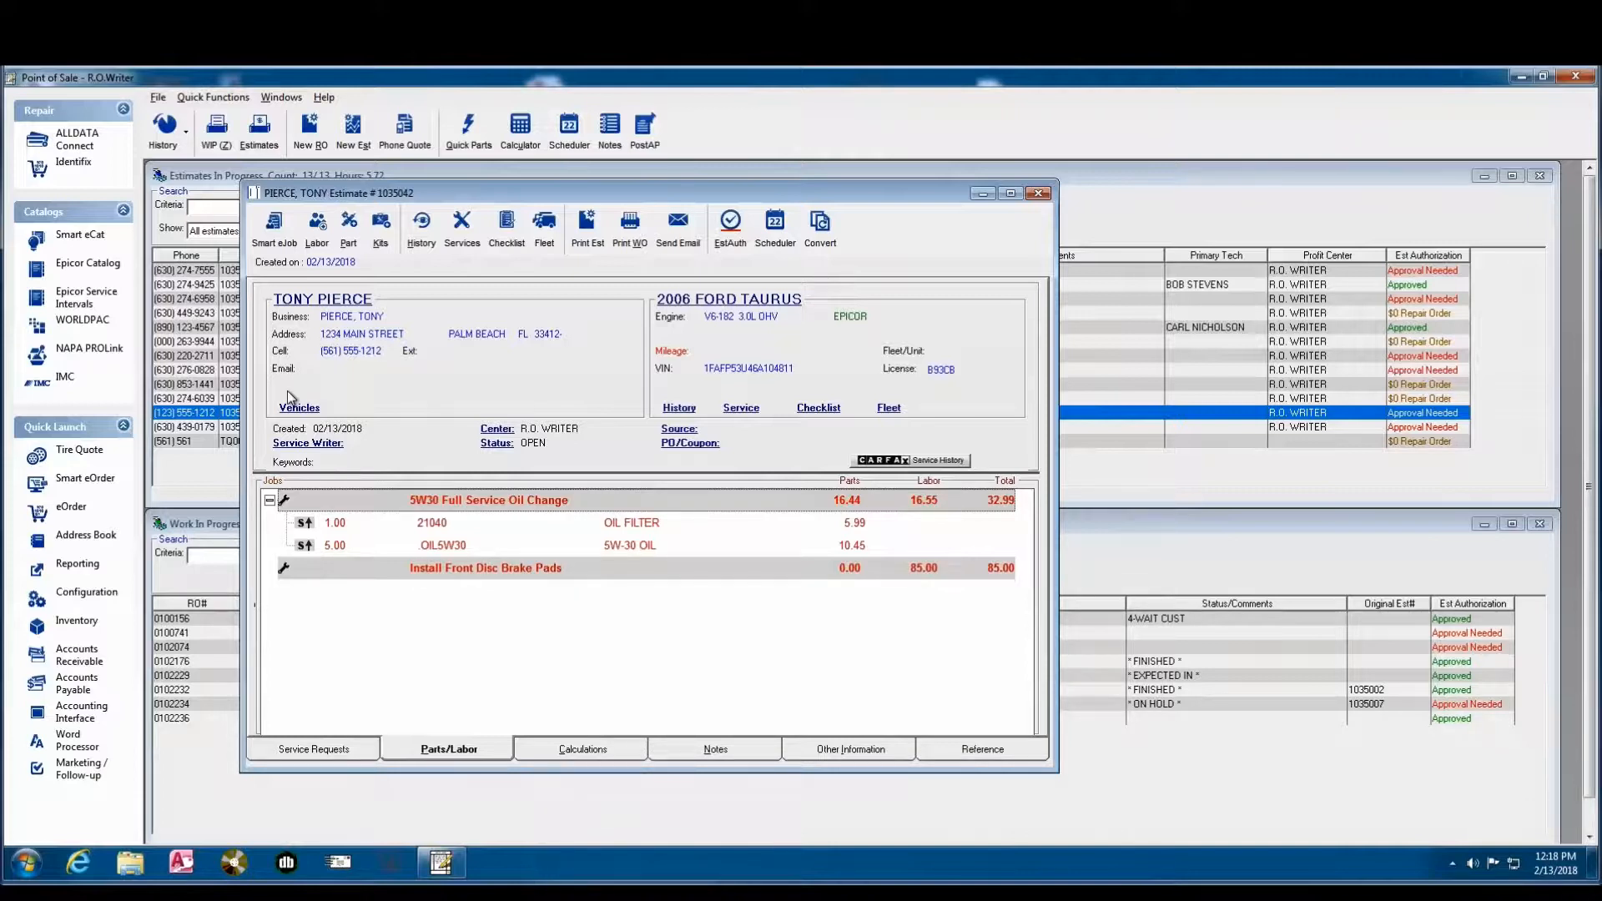
- Start a new part entry, search inventory by the description BRAKE PAD, and choose part SS7687X
click(348, 228)
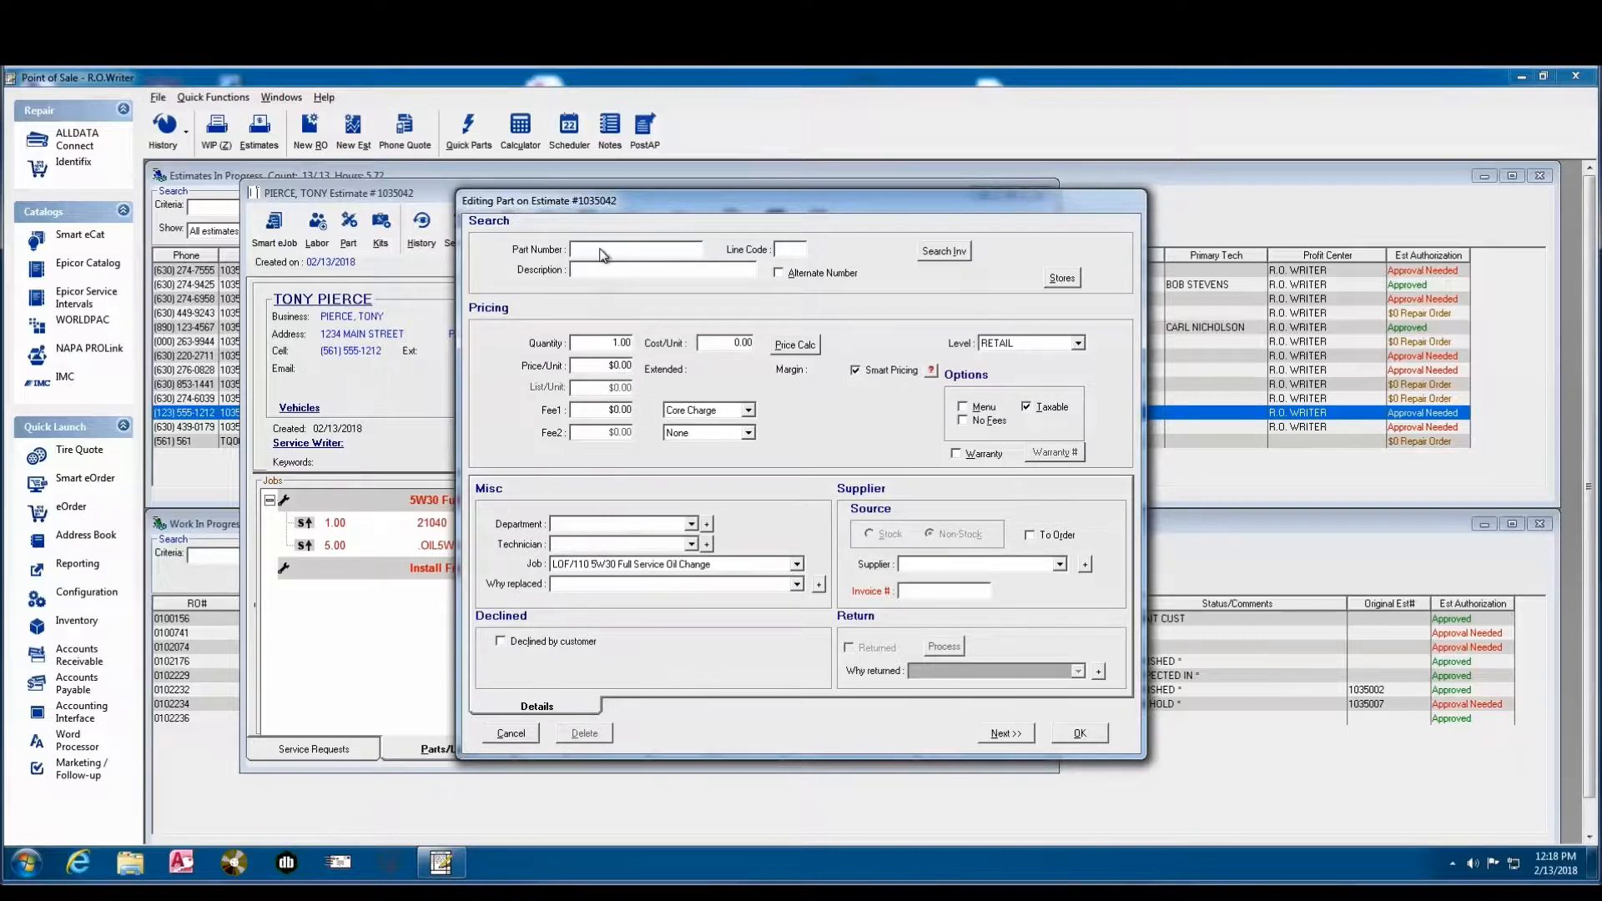
click(587, 278)
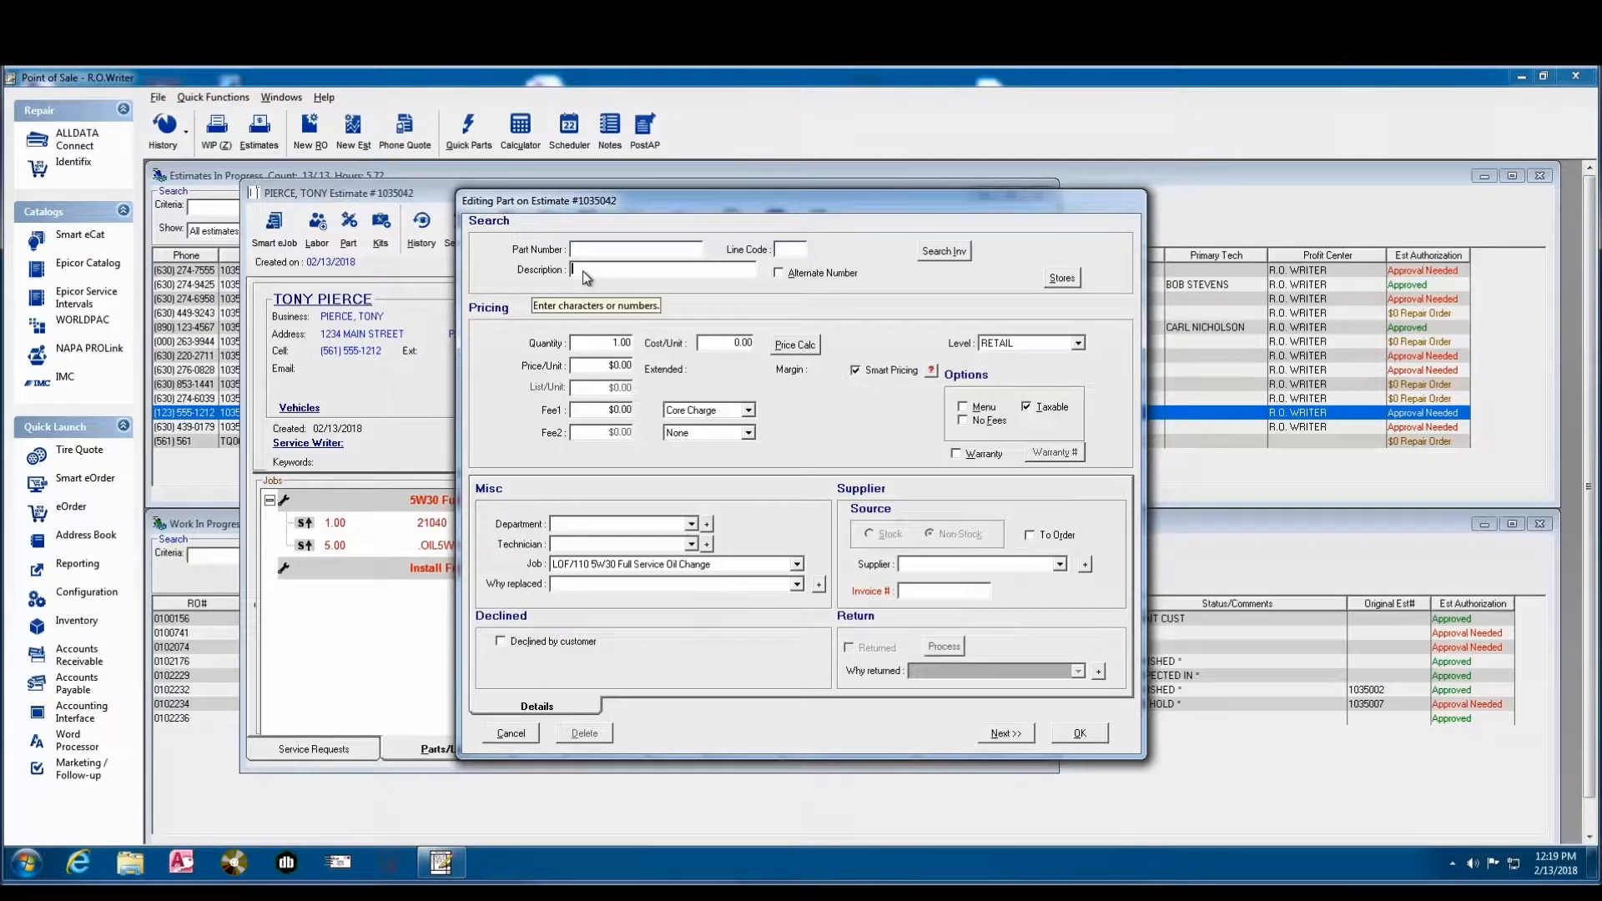
text(BRAKE PAD)
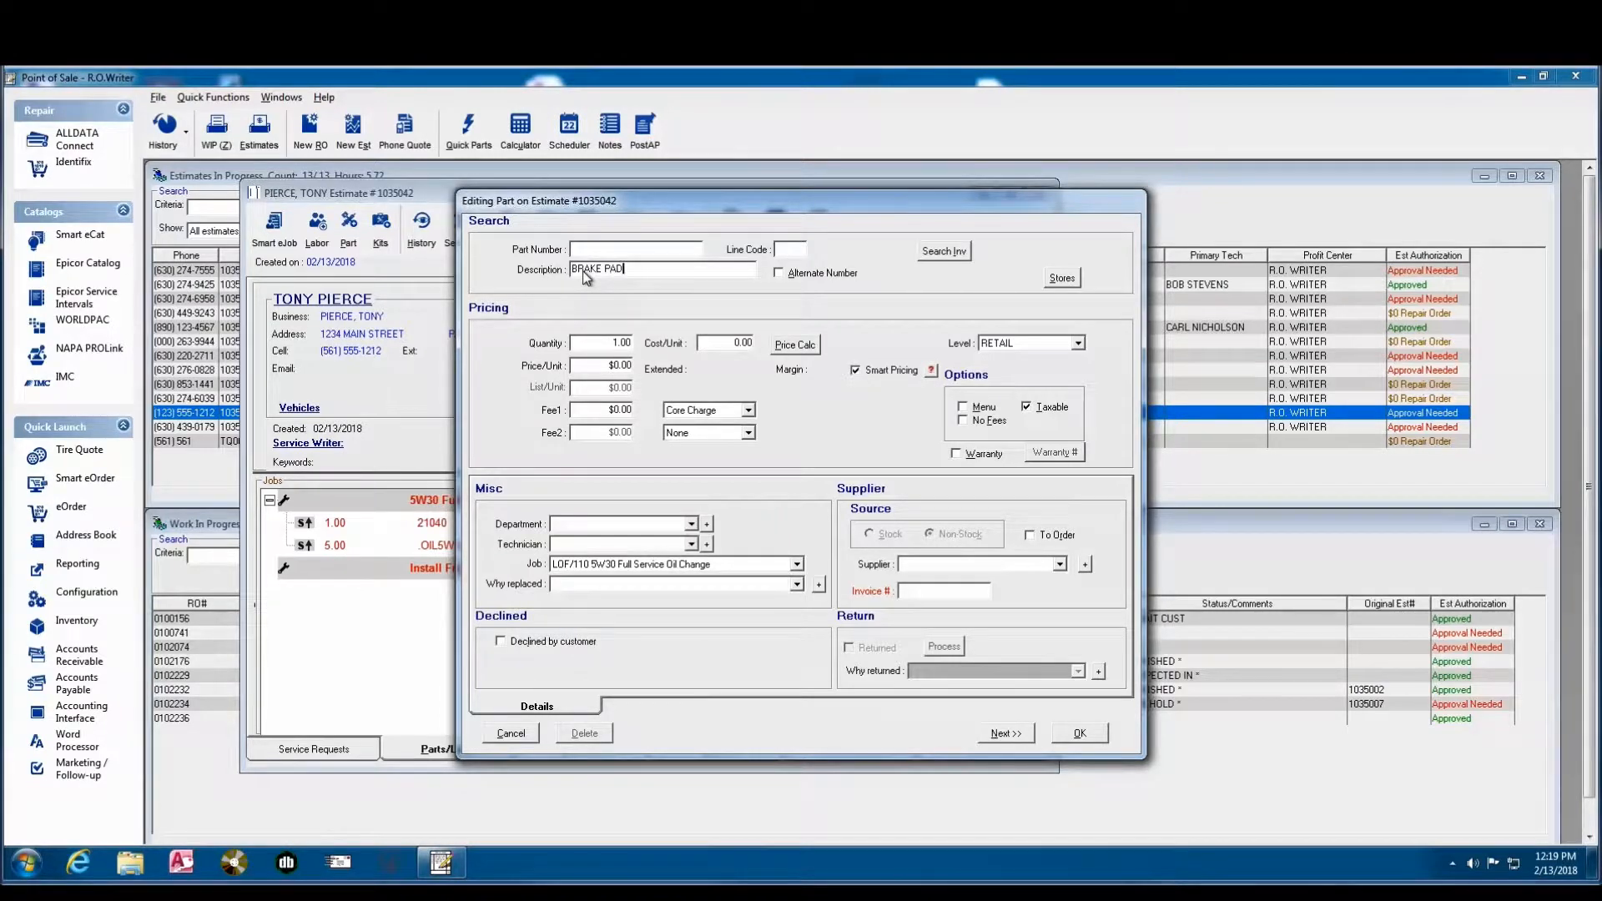
key(Return)
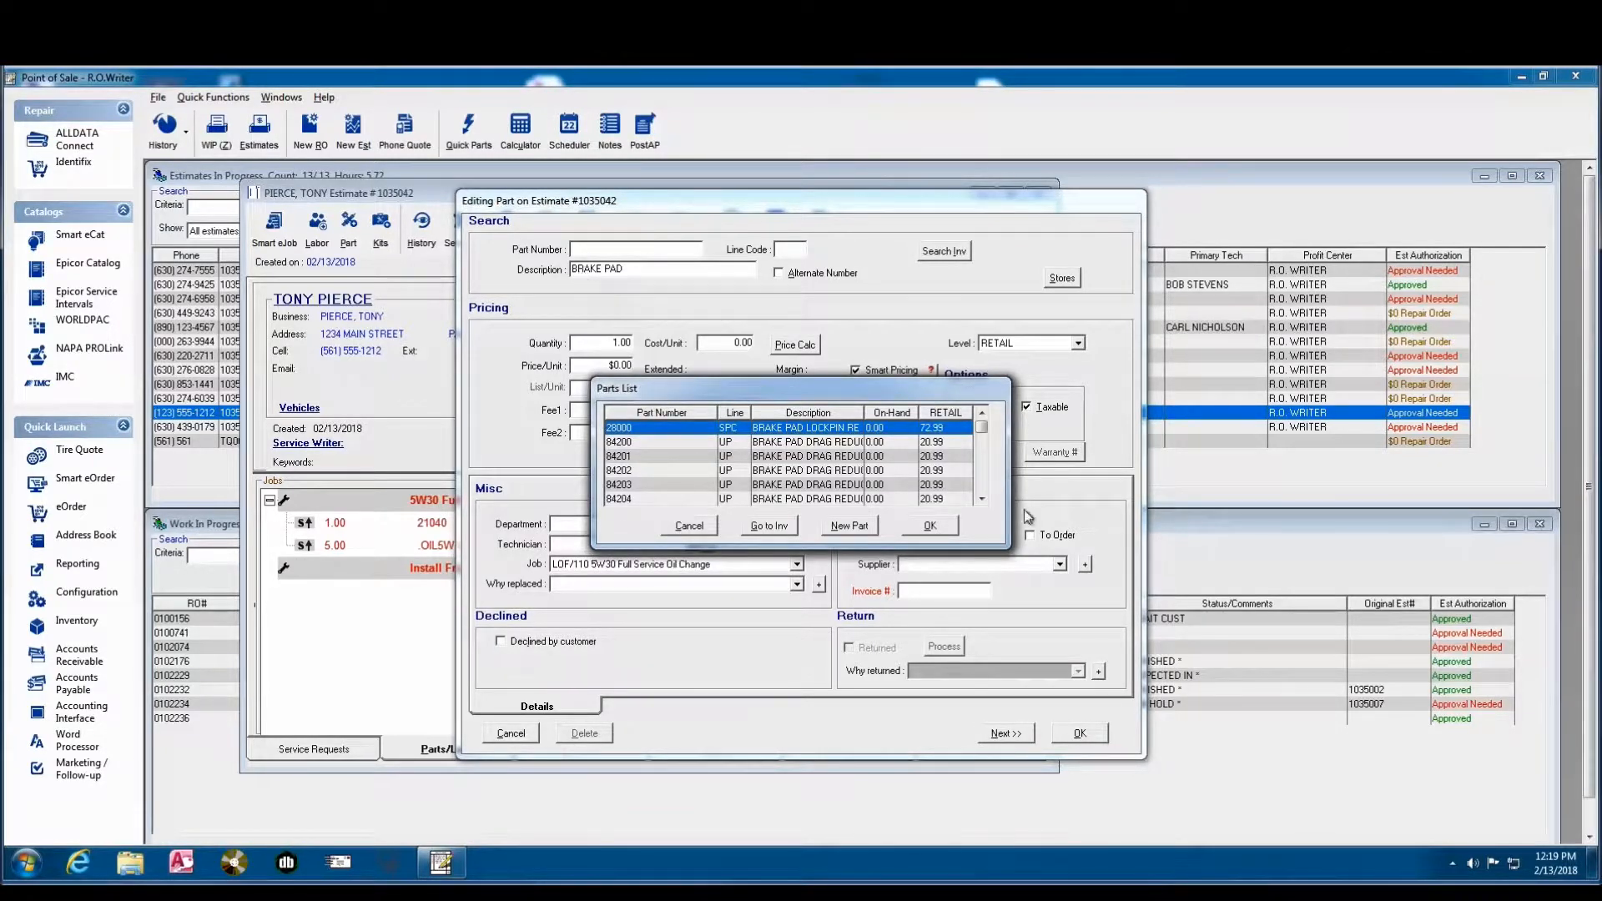
drag(983, 427, 983, 443)
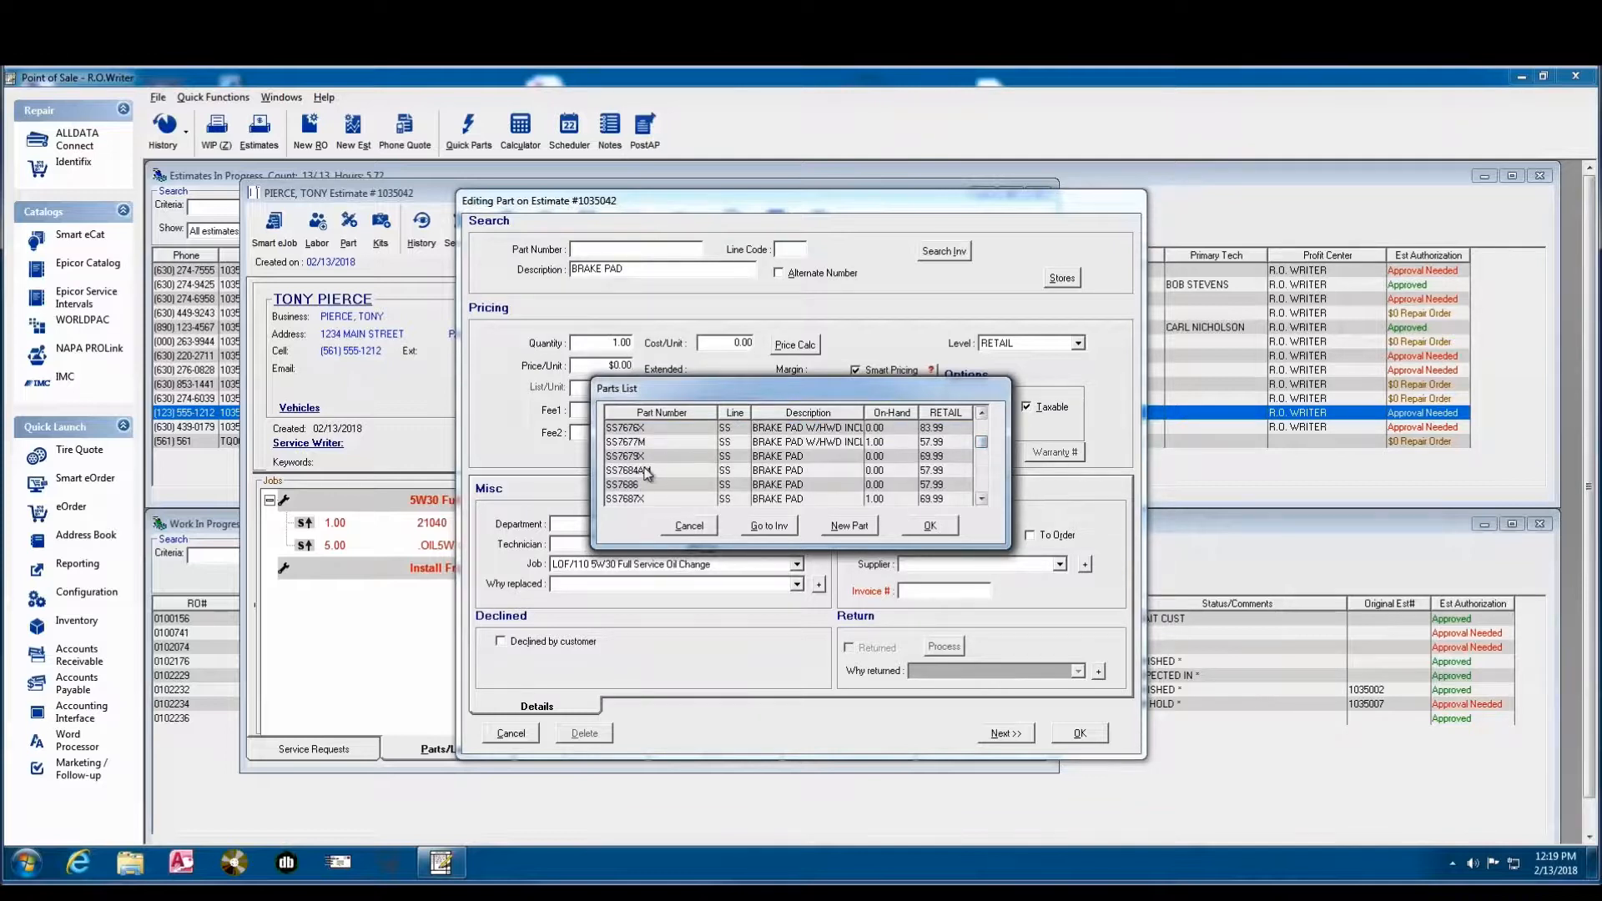
click(646, 502)
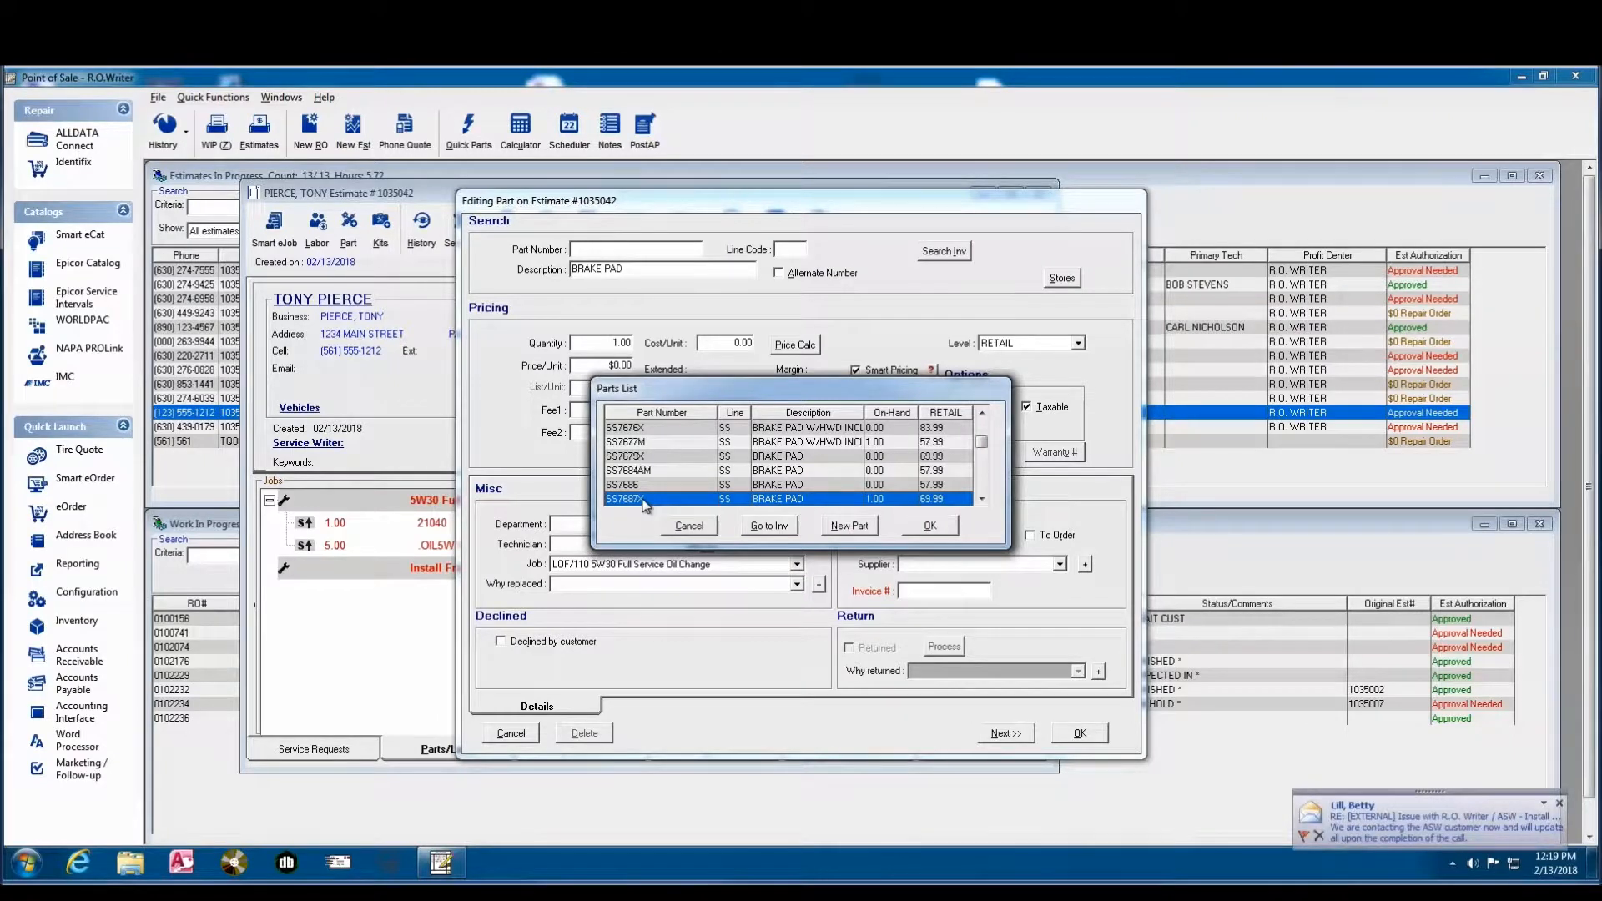
click(931, 525)
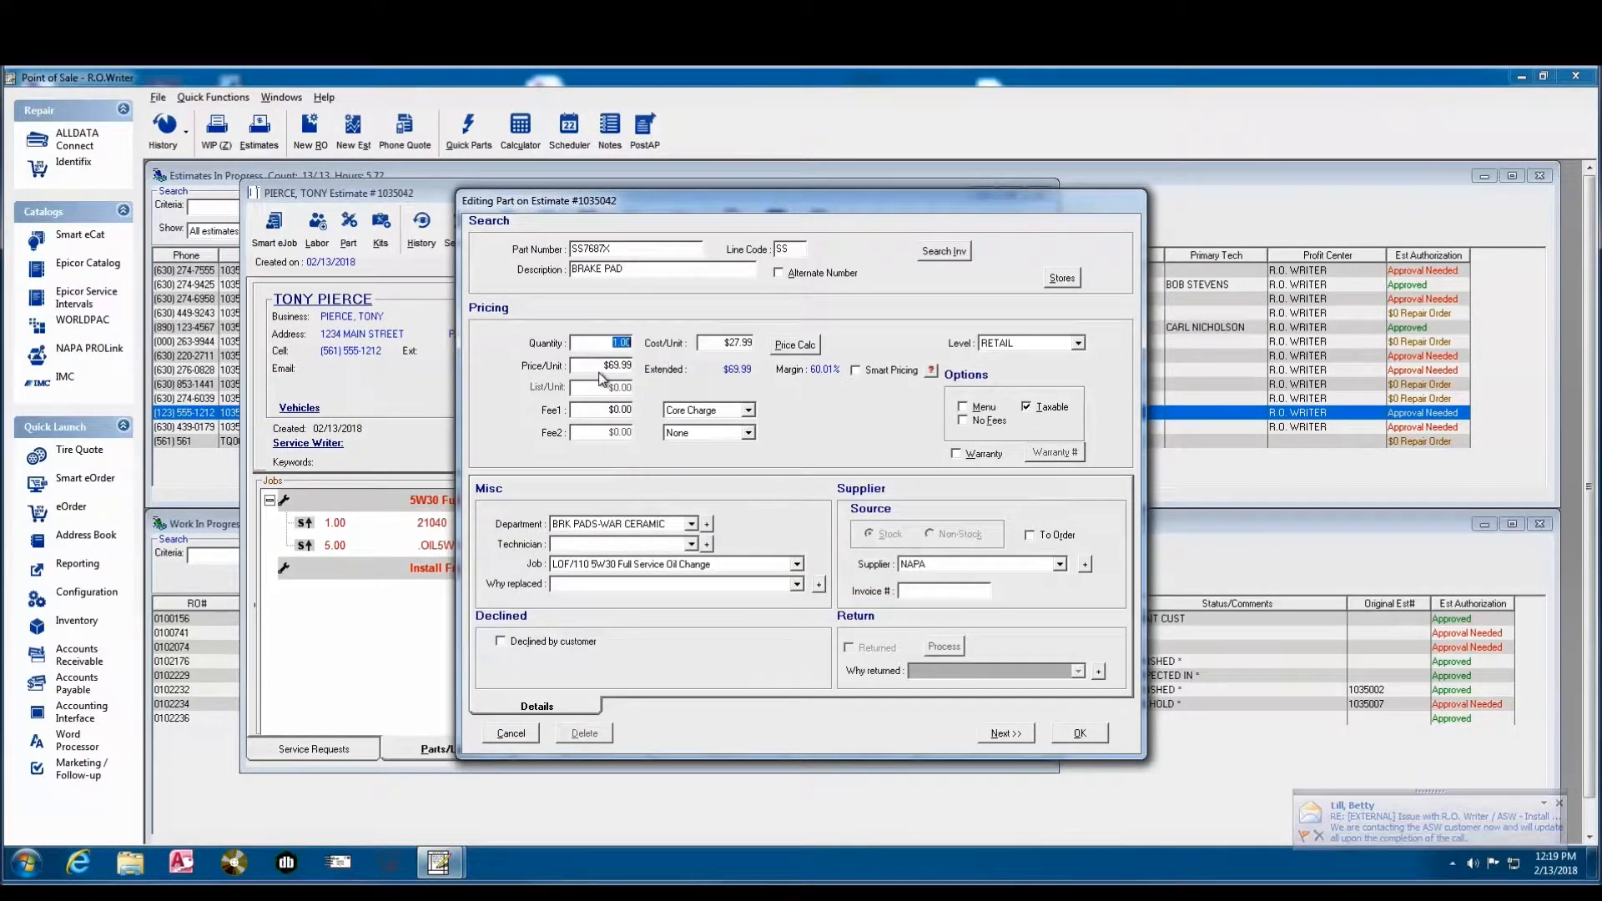
- Assign the brake pad part to the Install Front Disc Brake Pads job and save it to the estimate
click(647, 564)
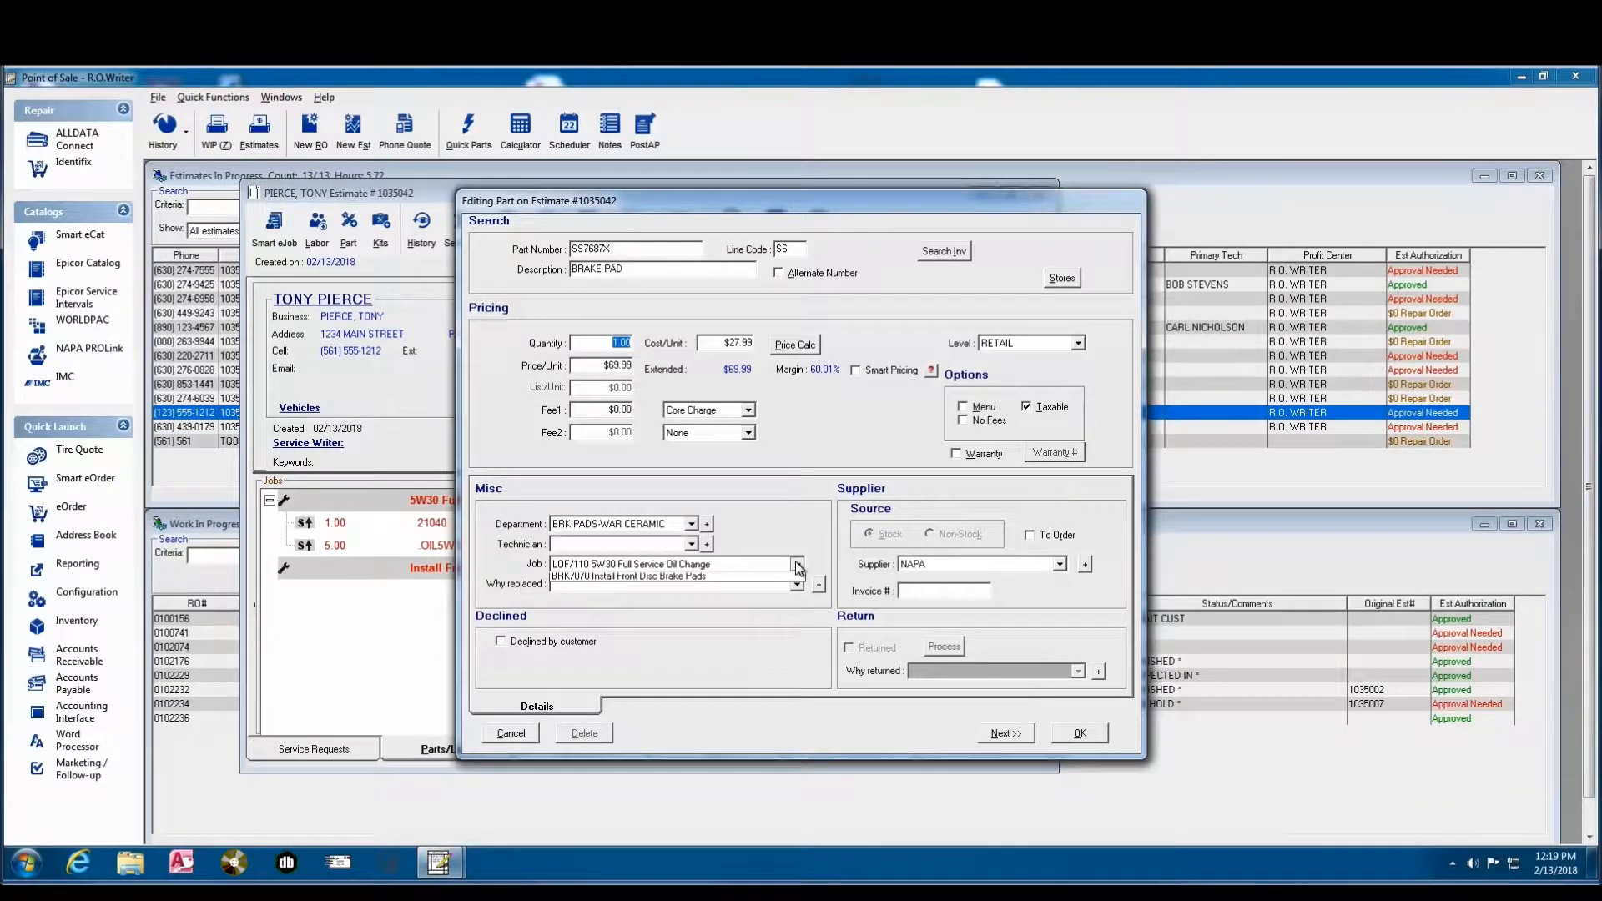
click(653, 591)
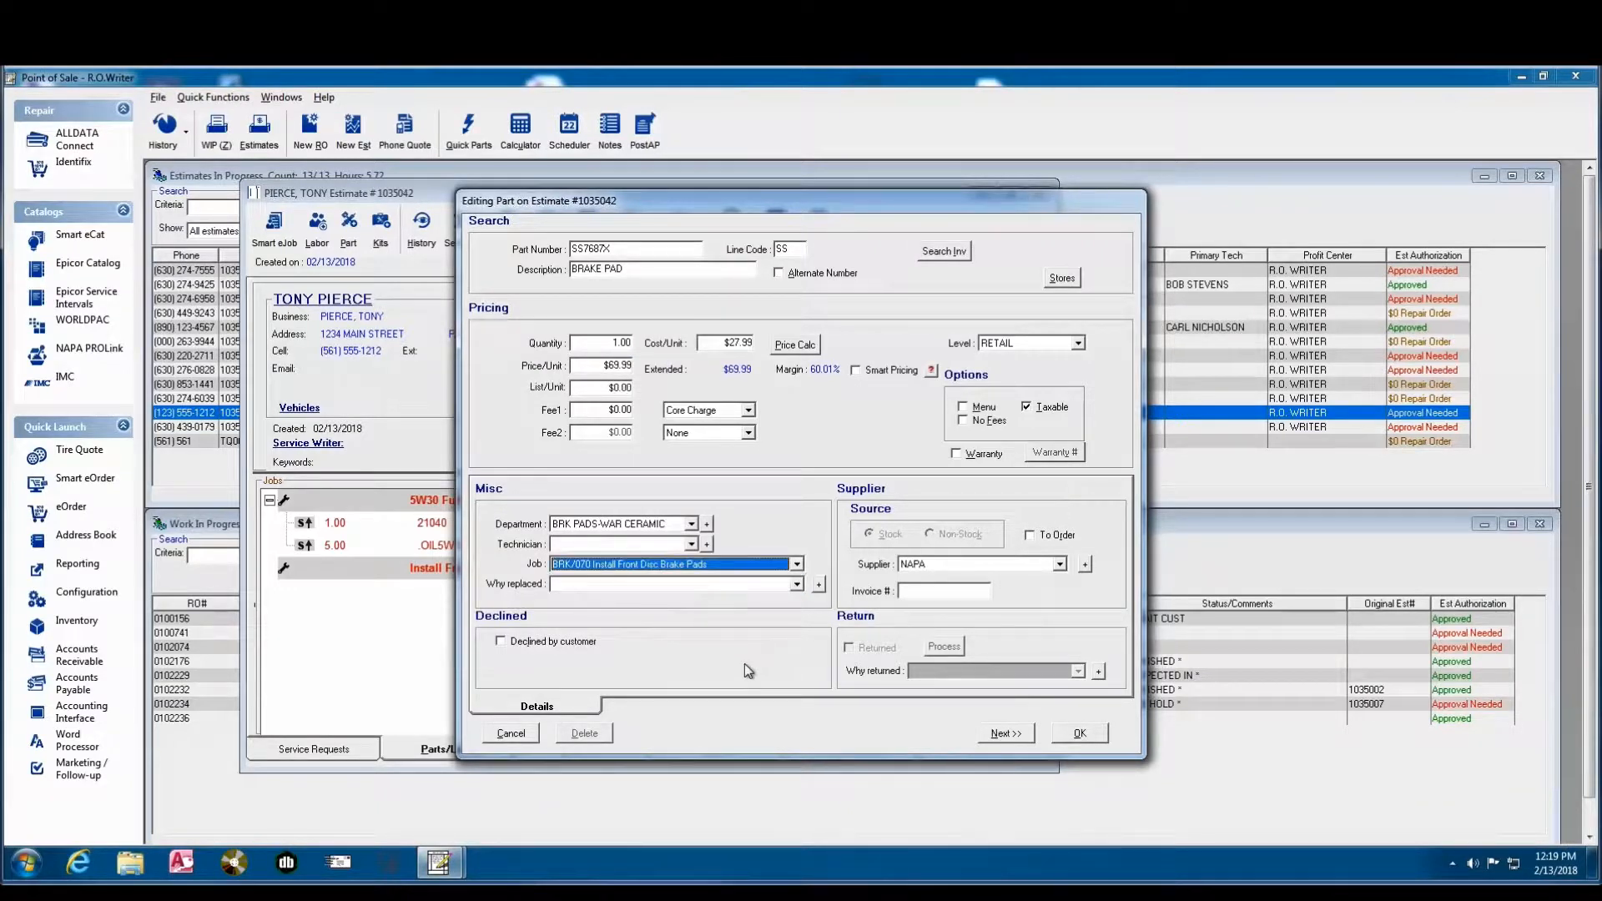
click(1080, 733)
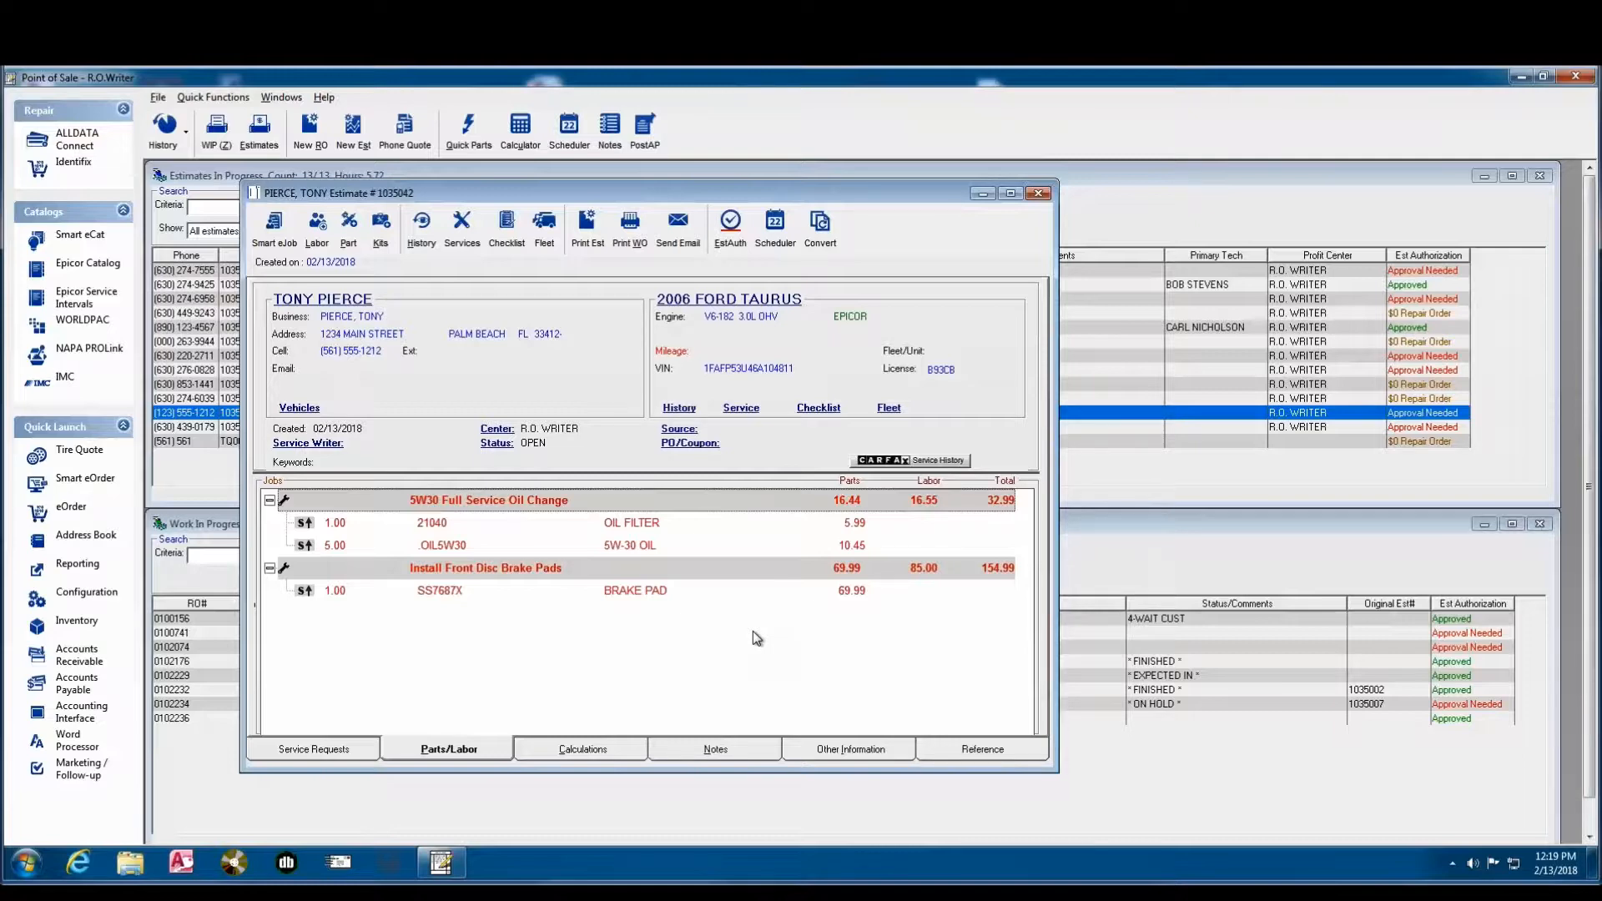
- Set the unit price of the brake pad part on the estimate to $79.99
double_click(610, 592)
click(613, 365)
text(79.99)
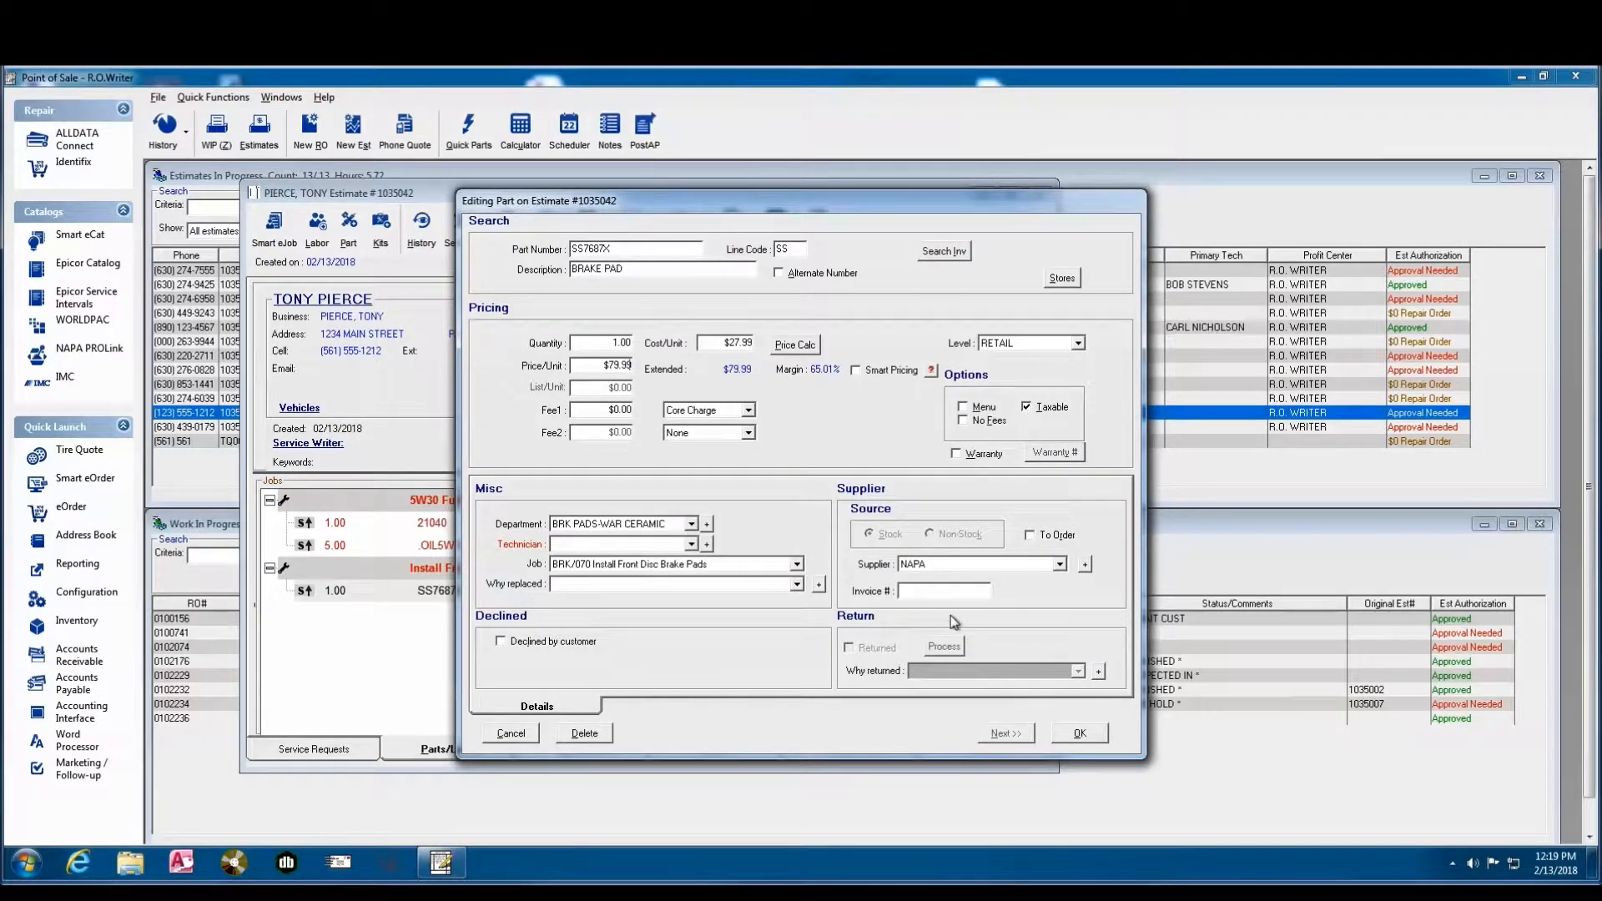
click(1082, 734)
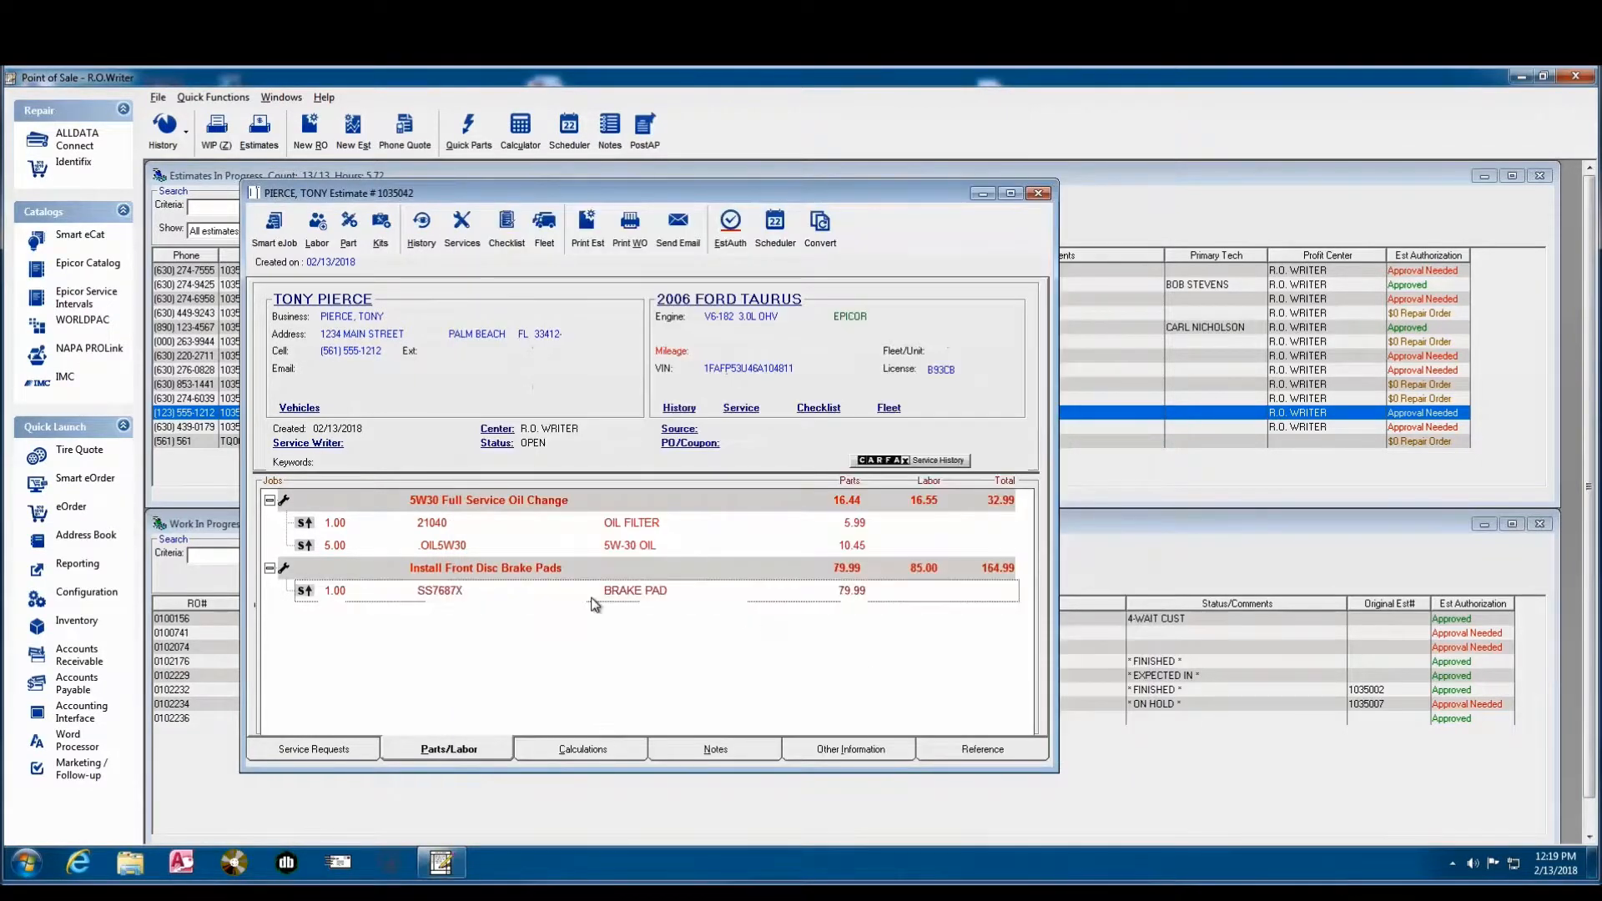
click(584, 573)
double_click(584, 573)
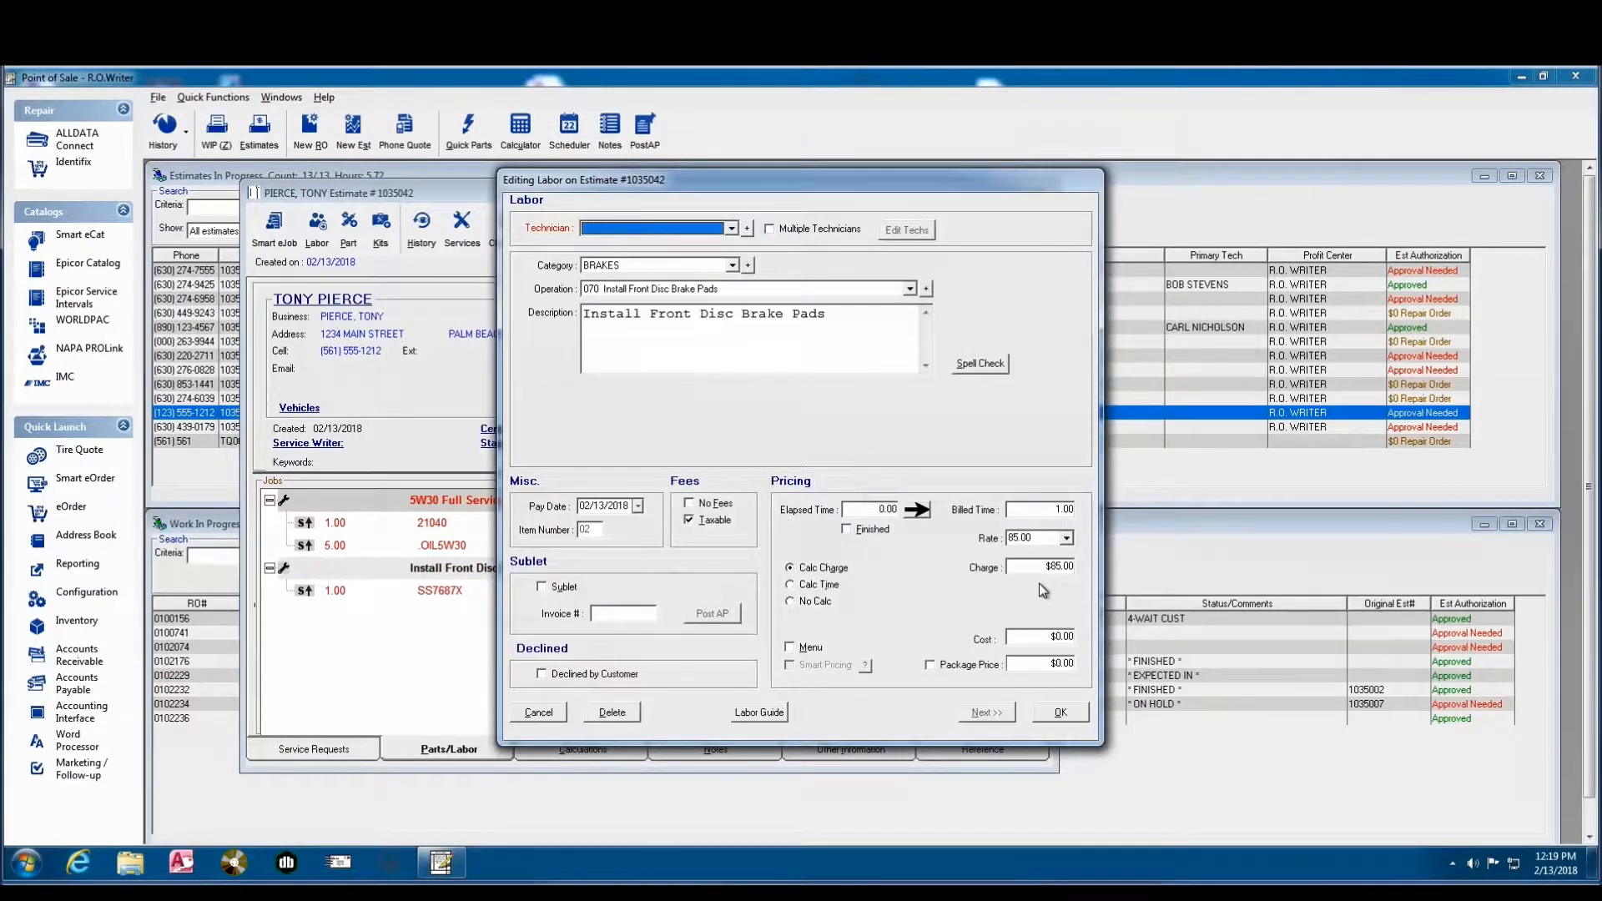
click(1059, 509)
text(0.0120)
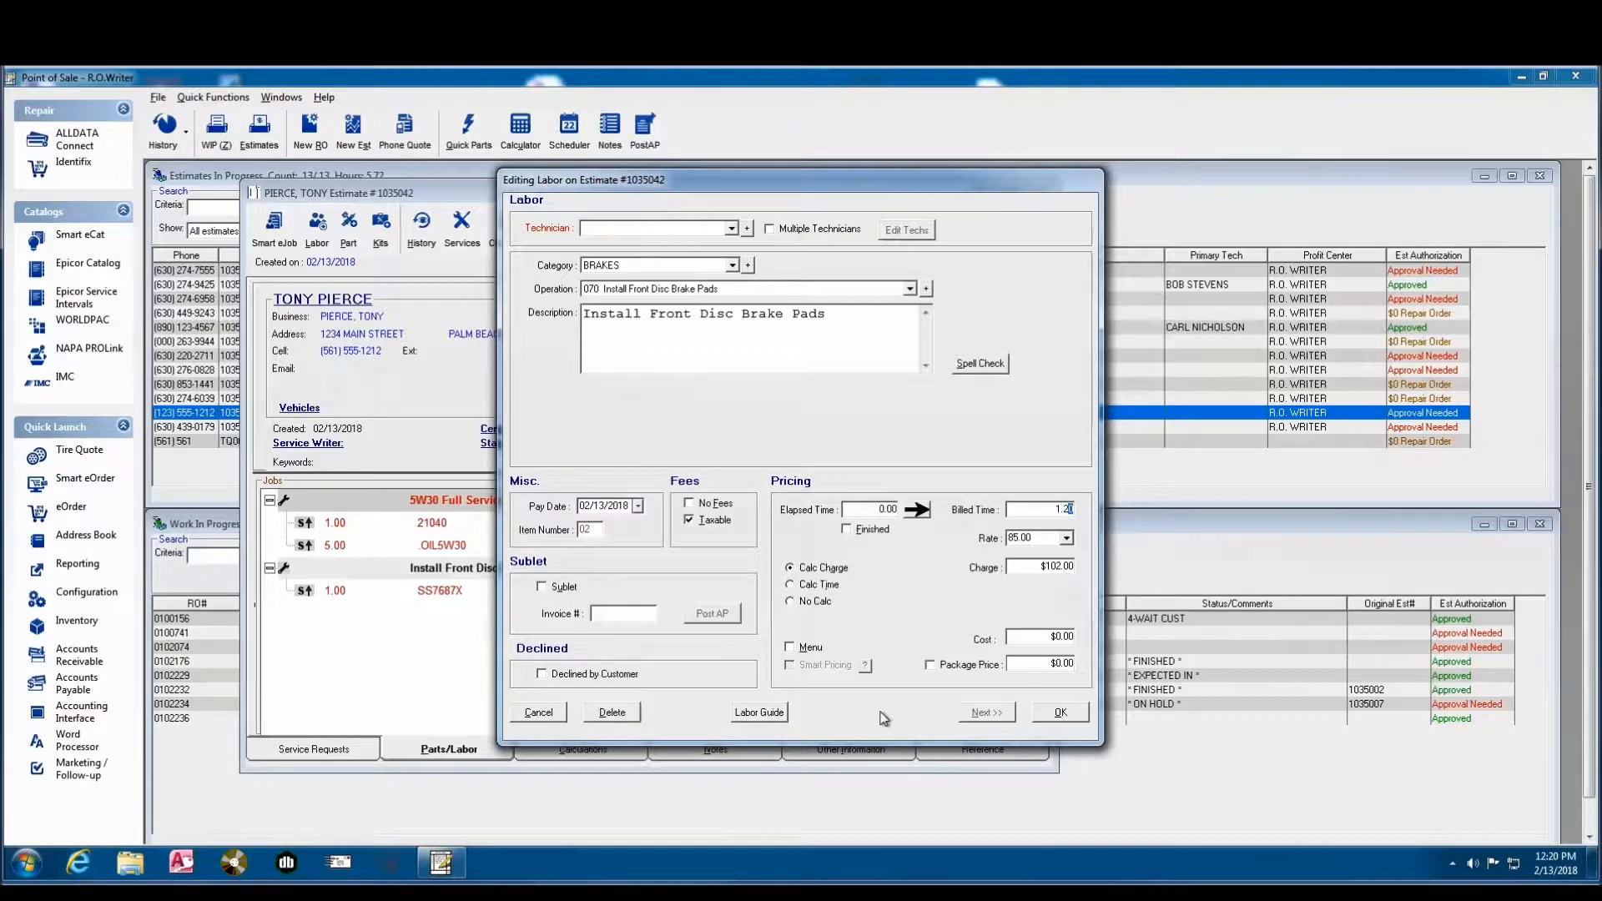
click(531, 716)
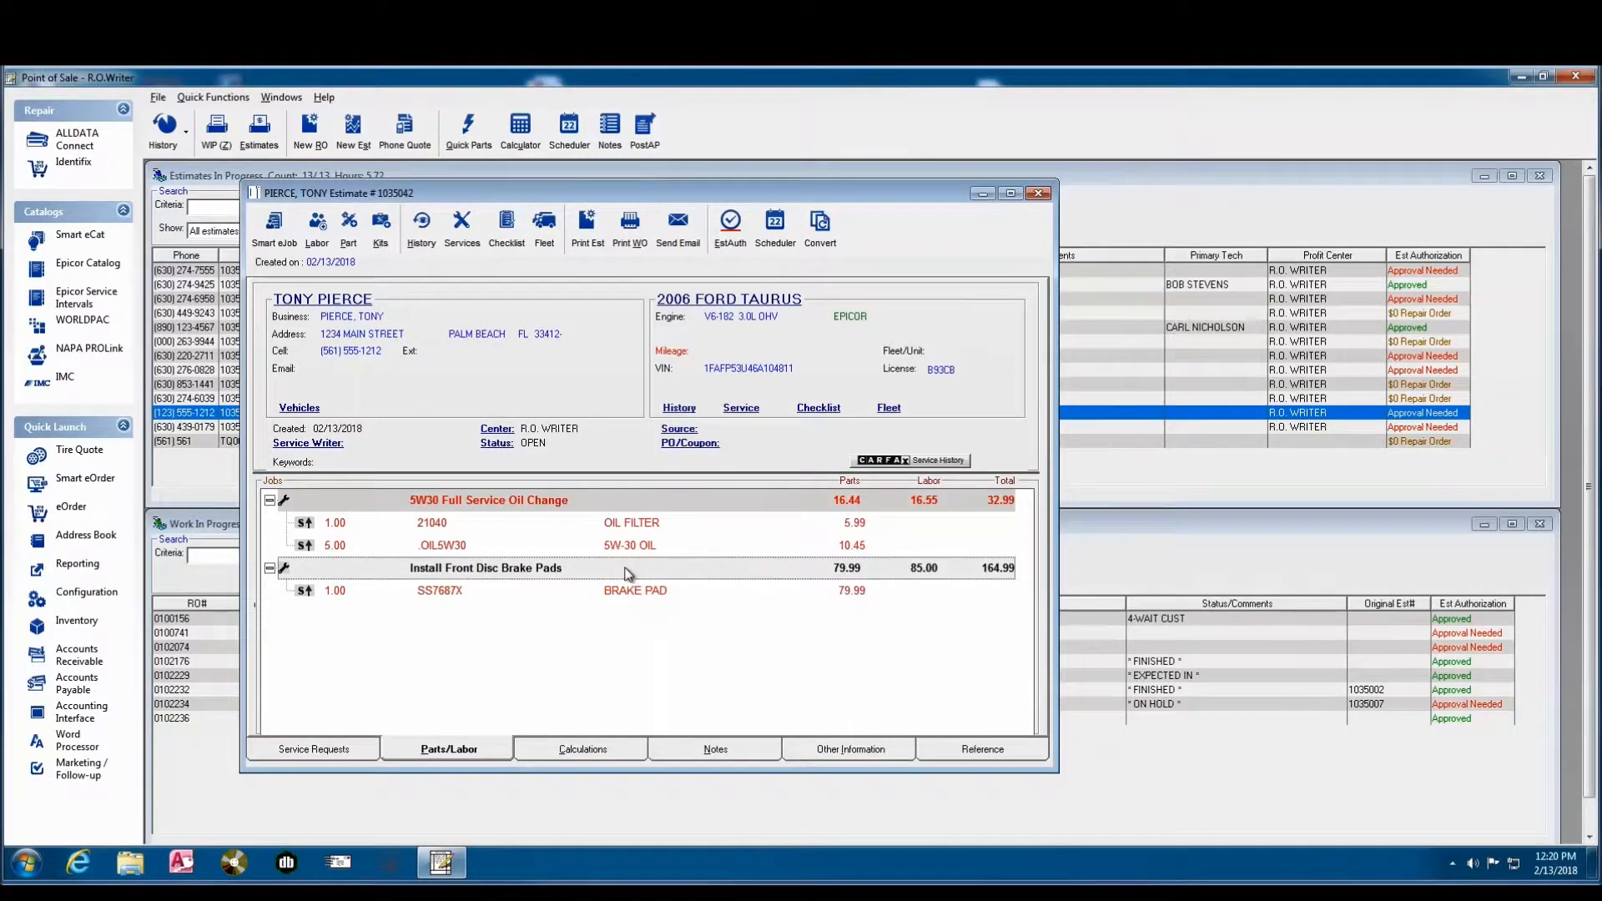
- Set the labor charge for Install Front Disc Brake Pads to $100.00
double_click(627, 569)
click(1031, 568)
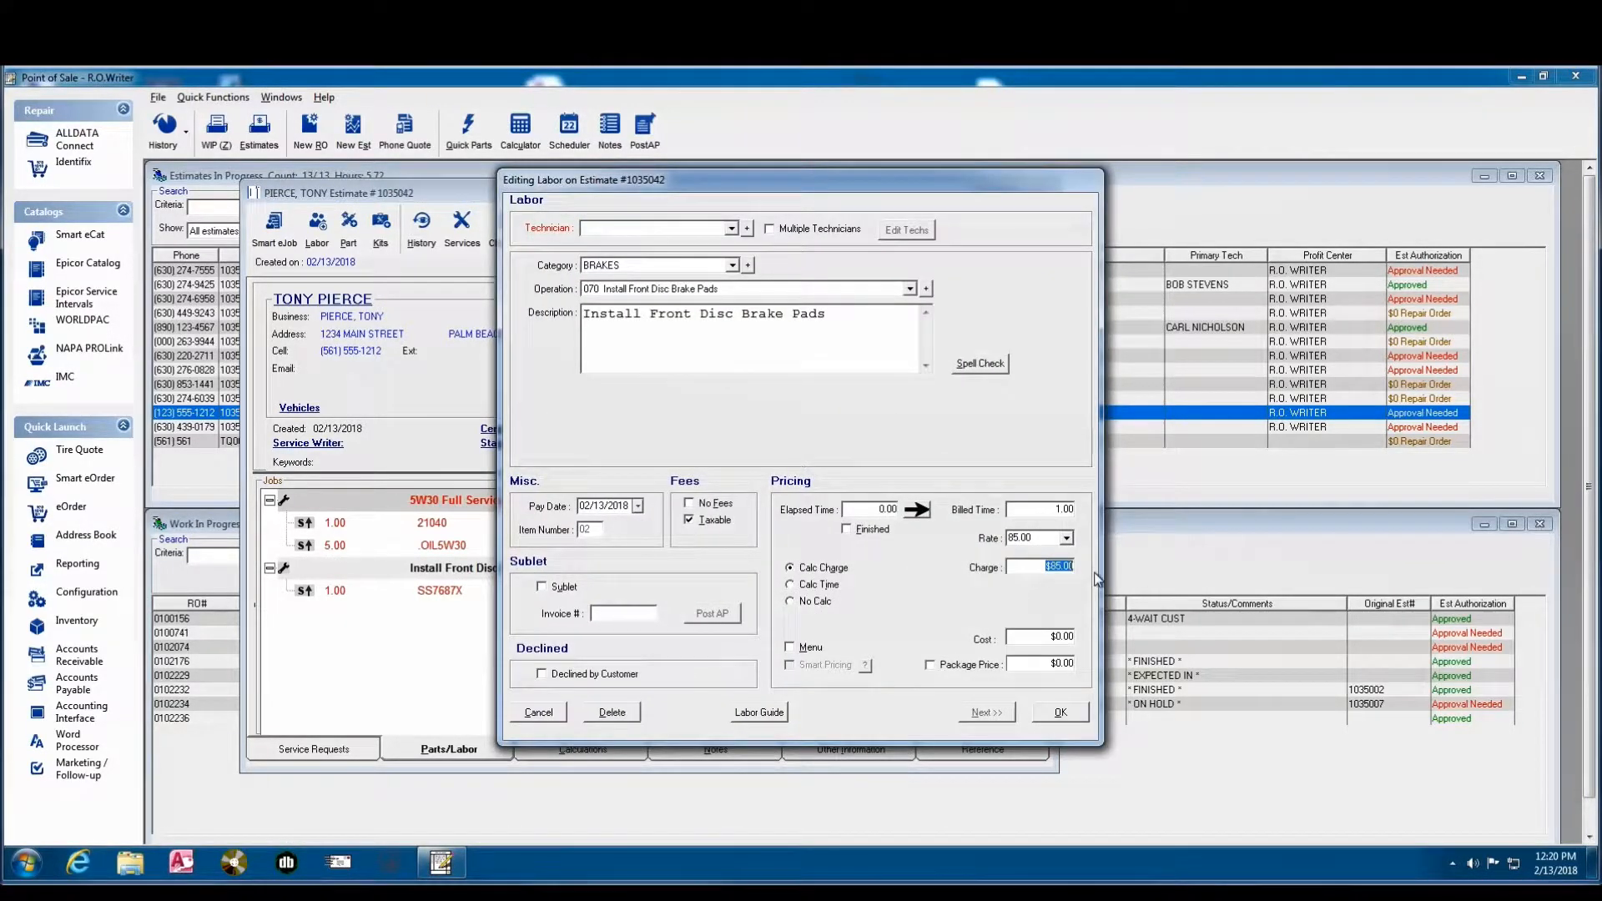
text(100.00)
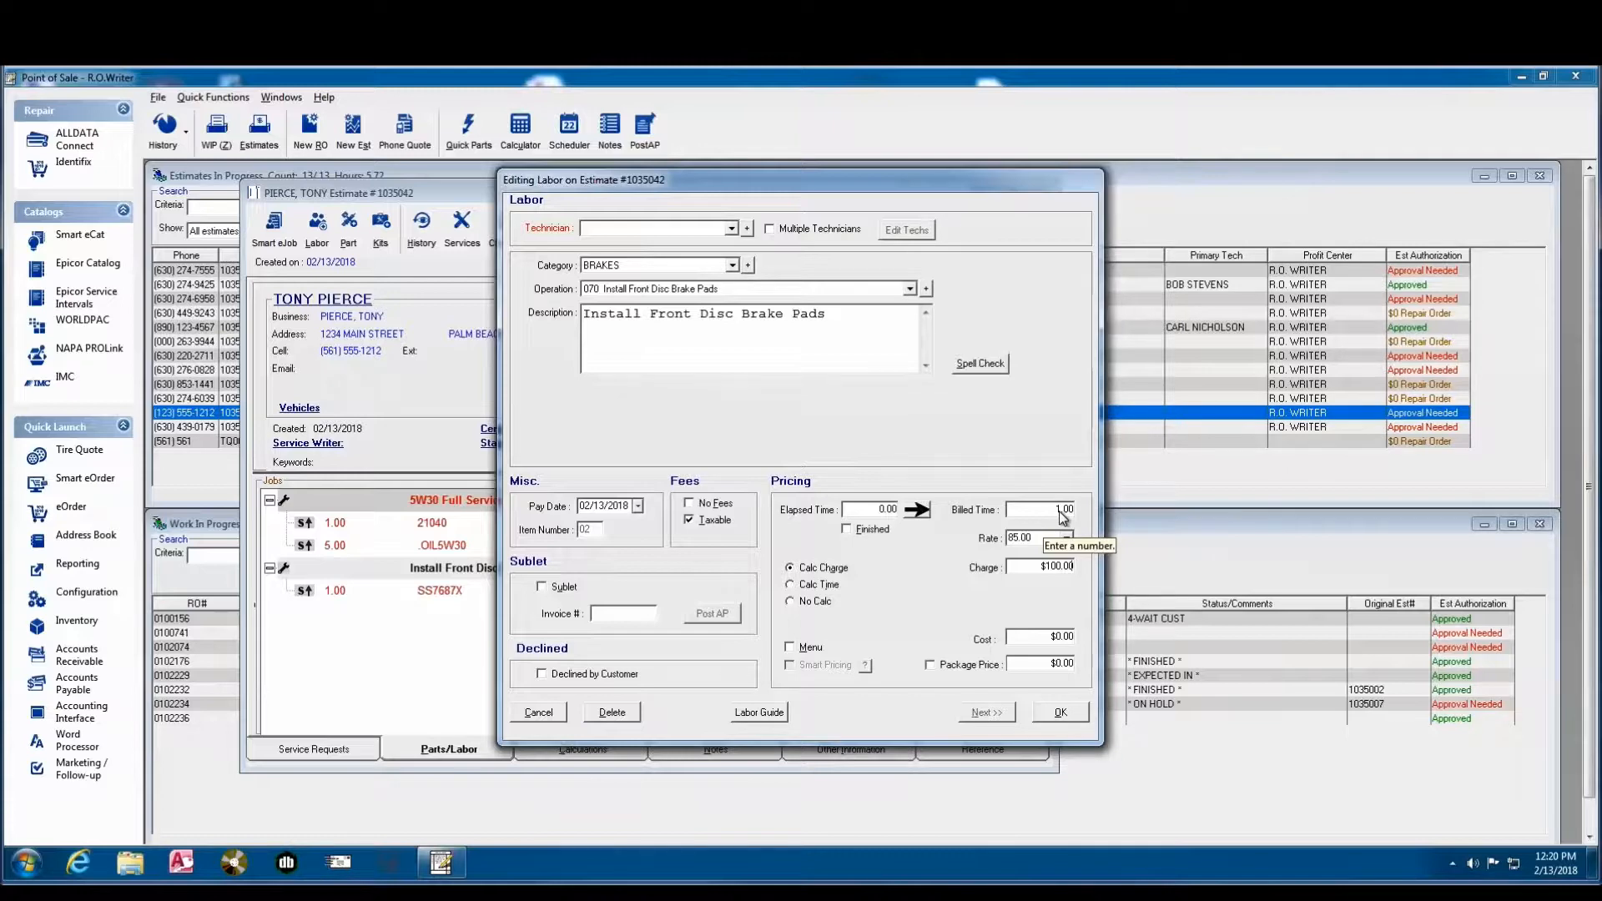
click(1059, 710)
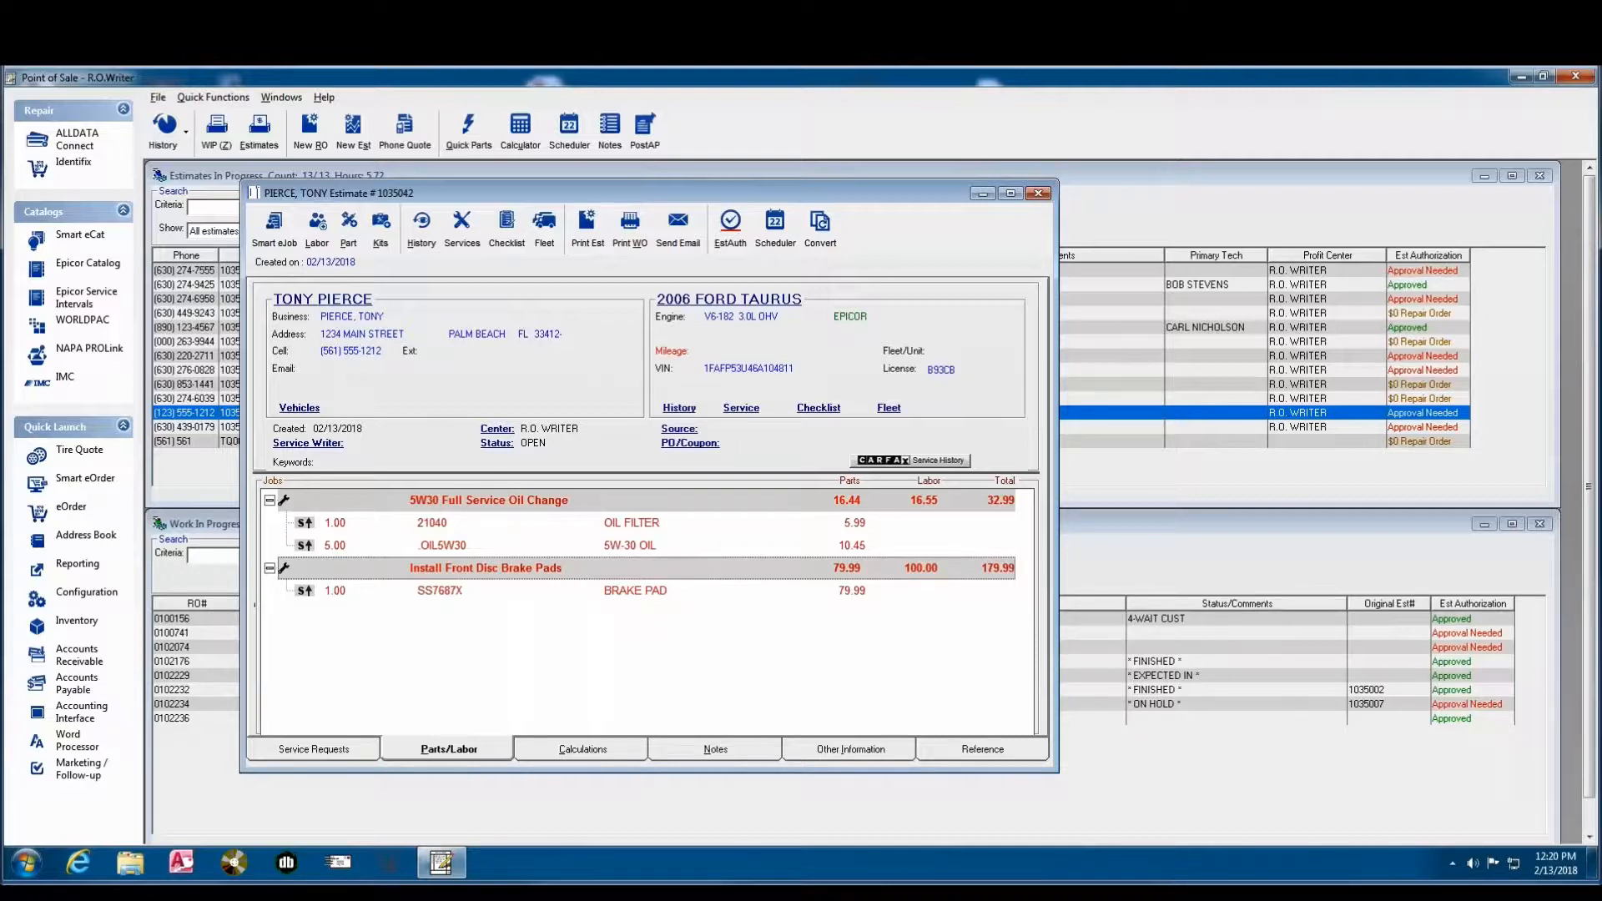
- Add the Auto Transmission Fluid Exchange labor operation from the TRANSMISSION SERVICE category to the estimate
click(321, 241)
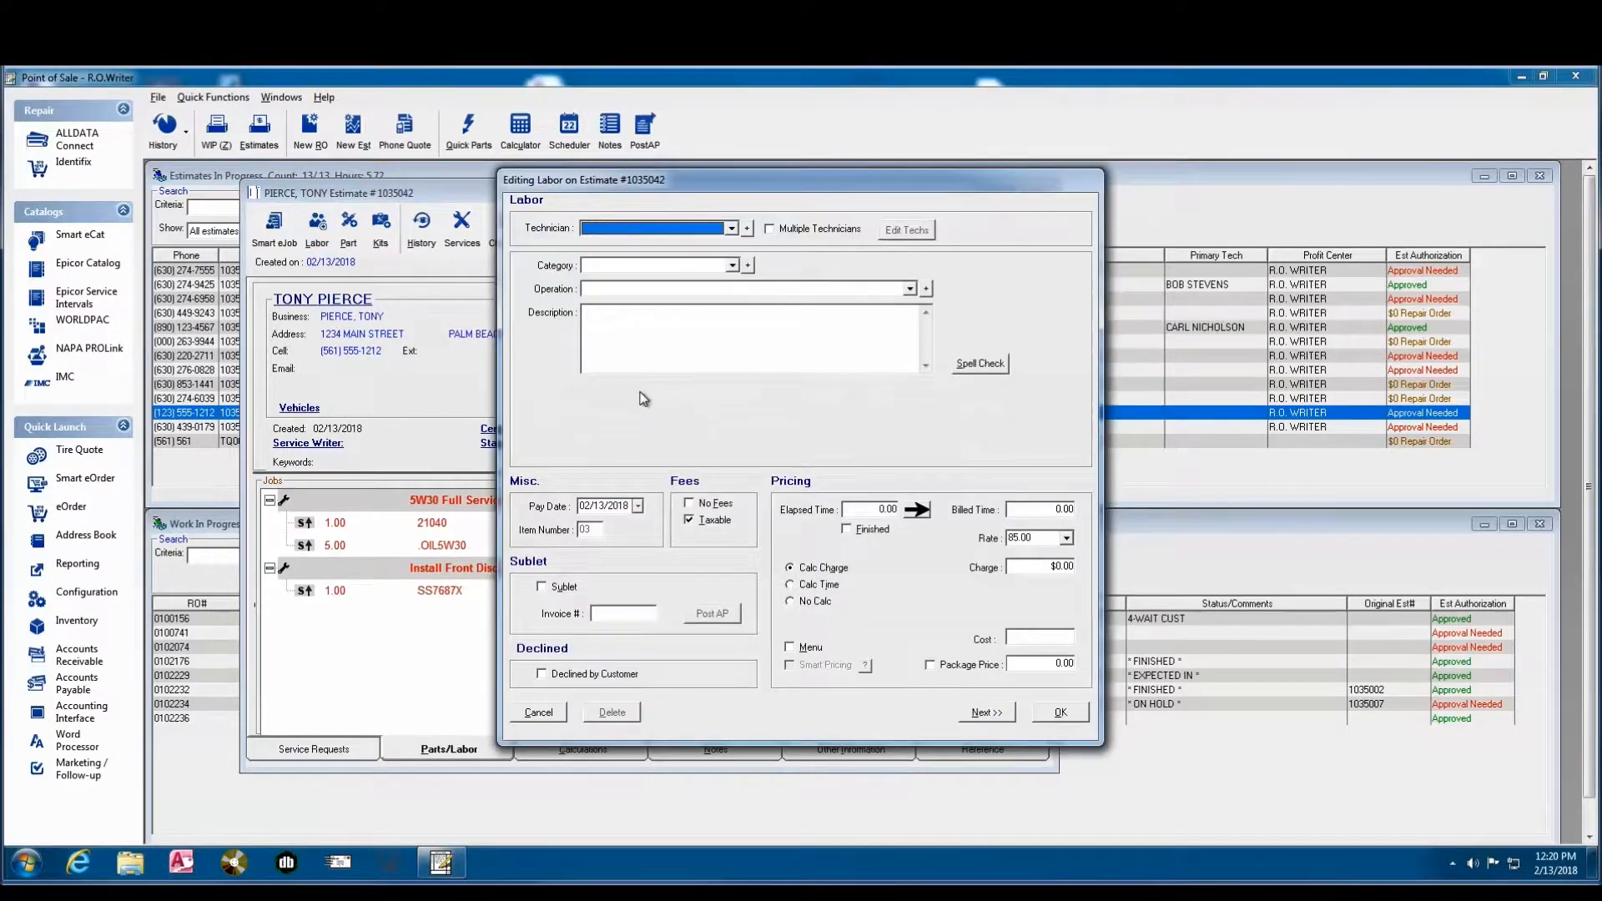
click(733, 266)
drag(734, 305, 735, 349)
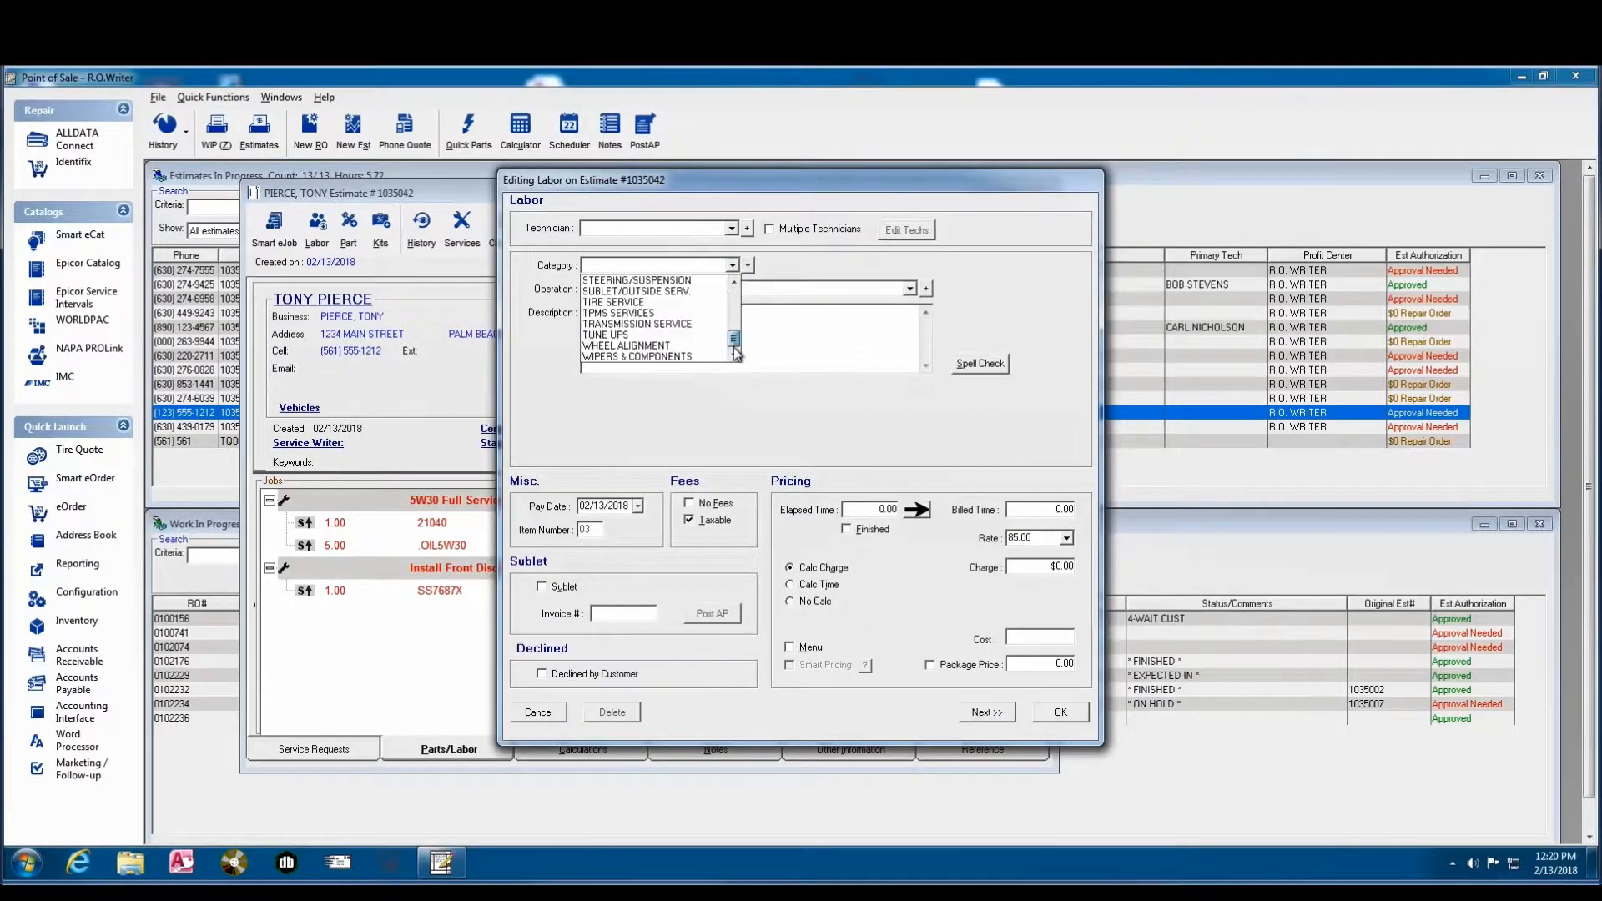
click(636, 325)
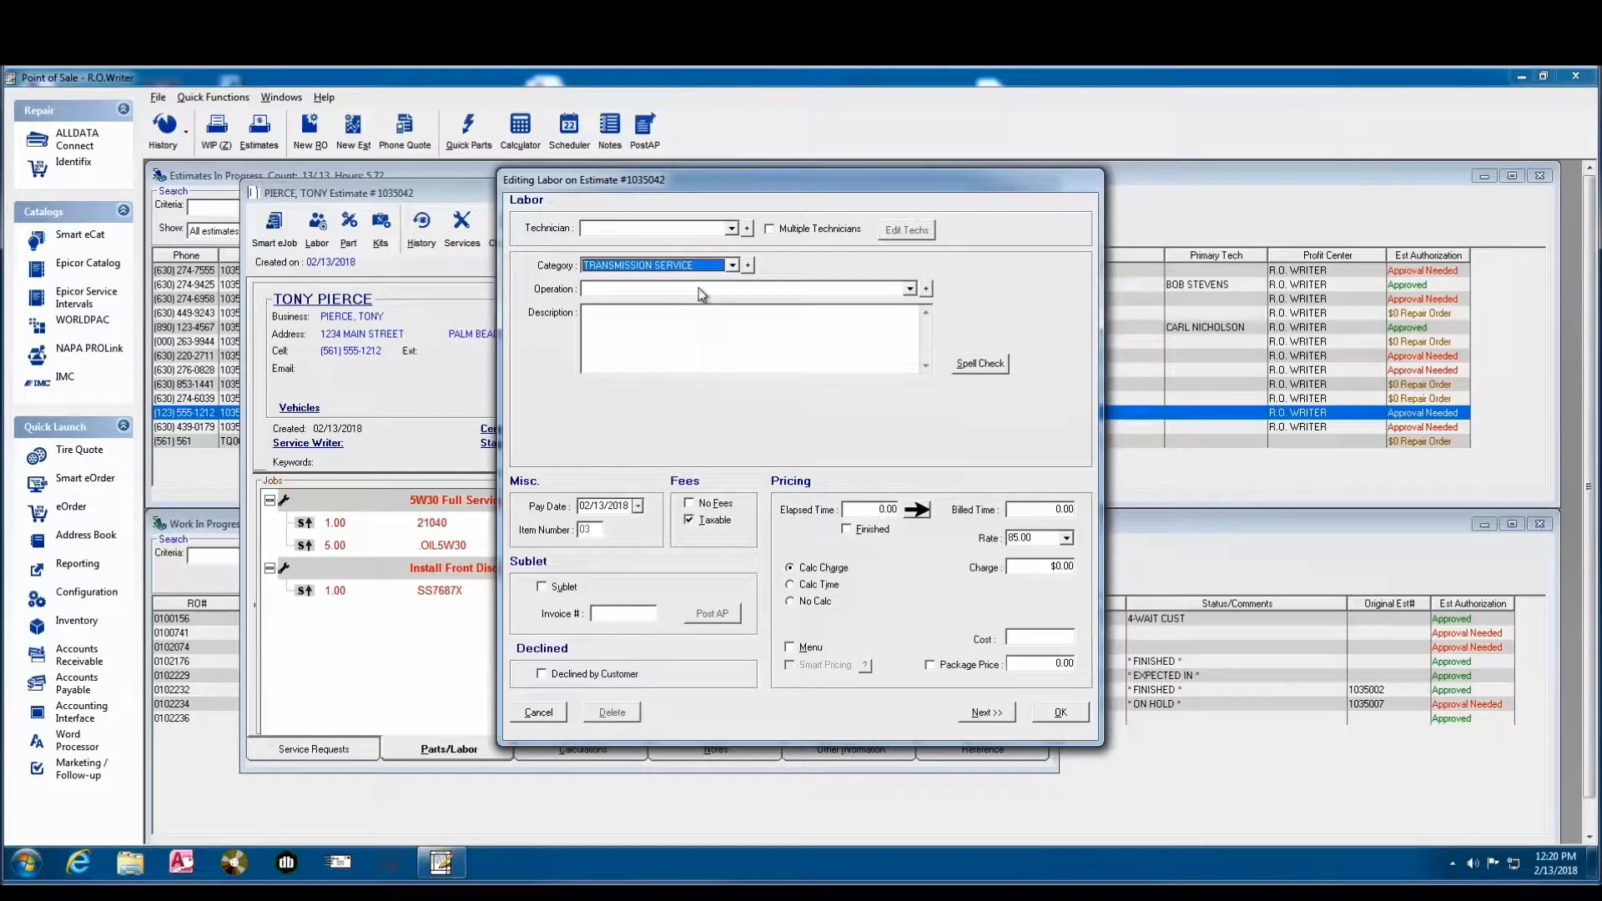
click(698, 288)
click(686, 316)
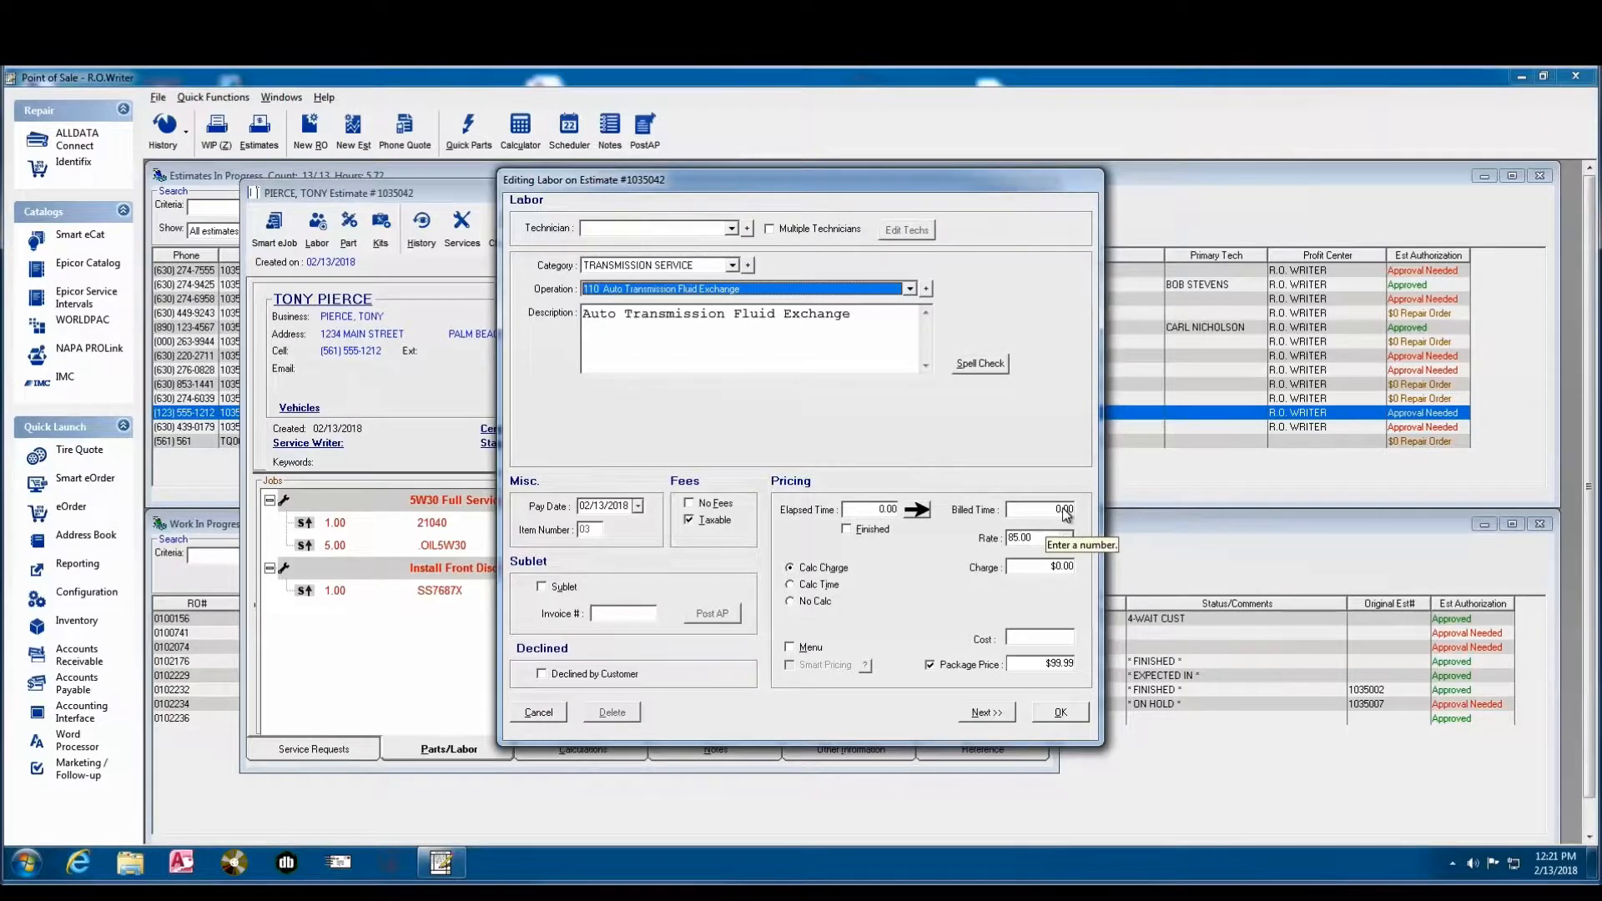
click(1061, 713)
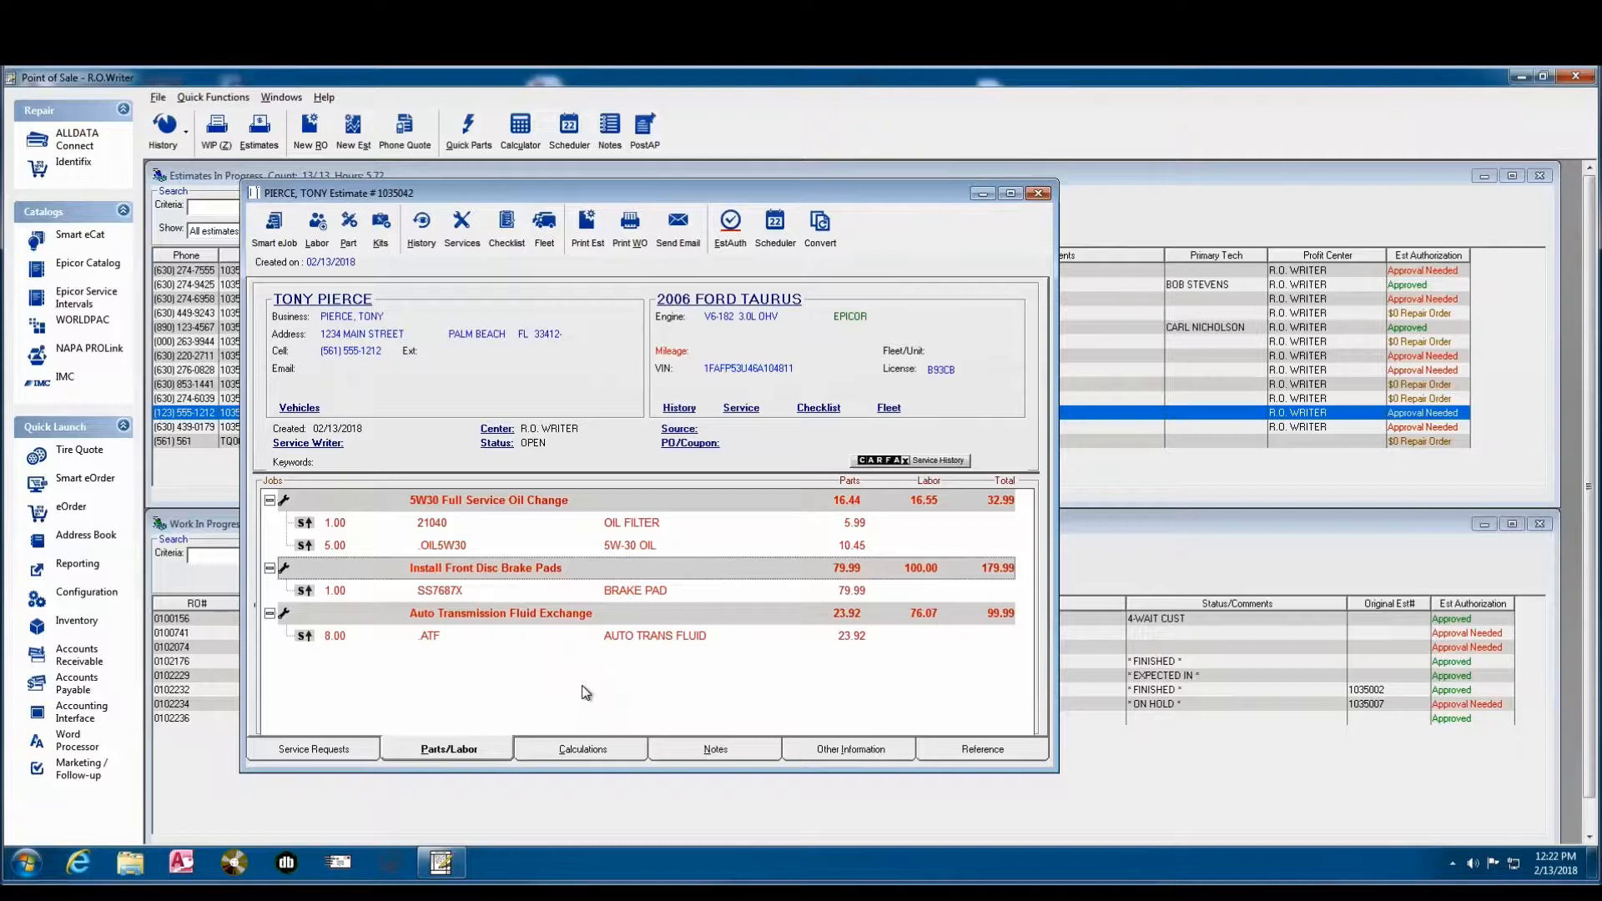
- Start a new labor entry in the STEERING/SUSPENSION category and check its predefined operations without choosing one
click(318, 228)
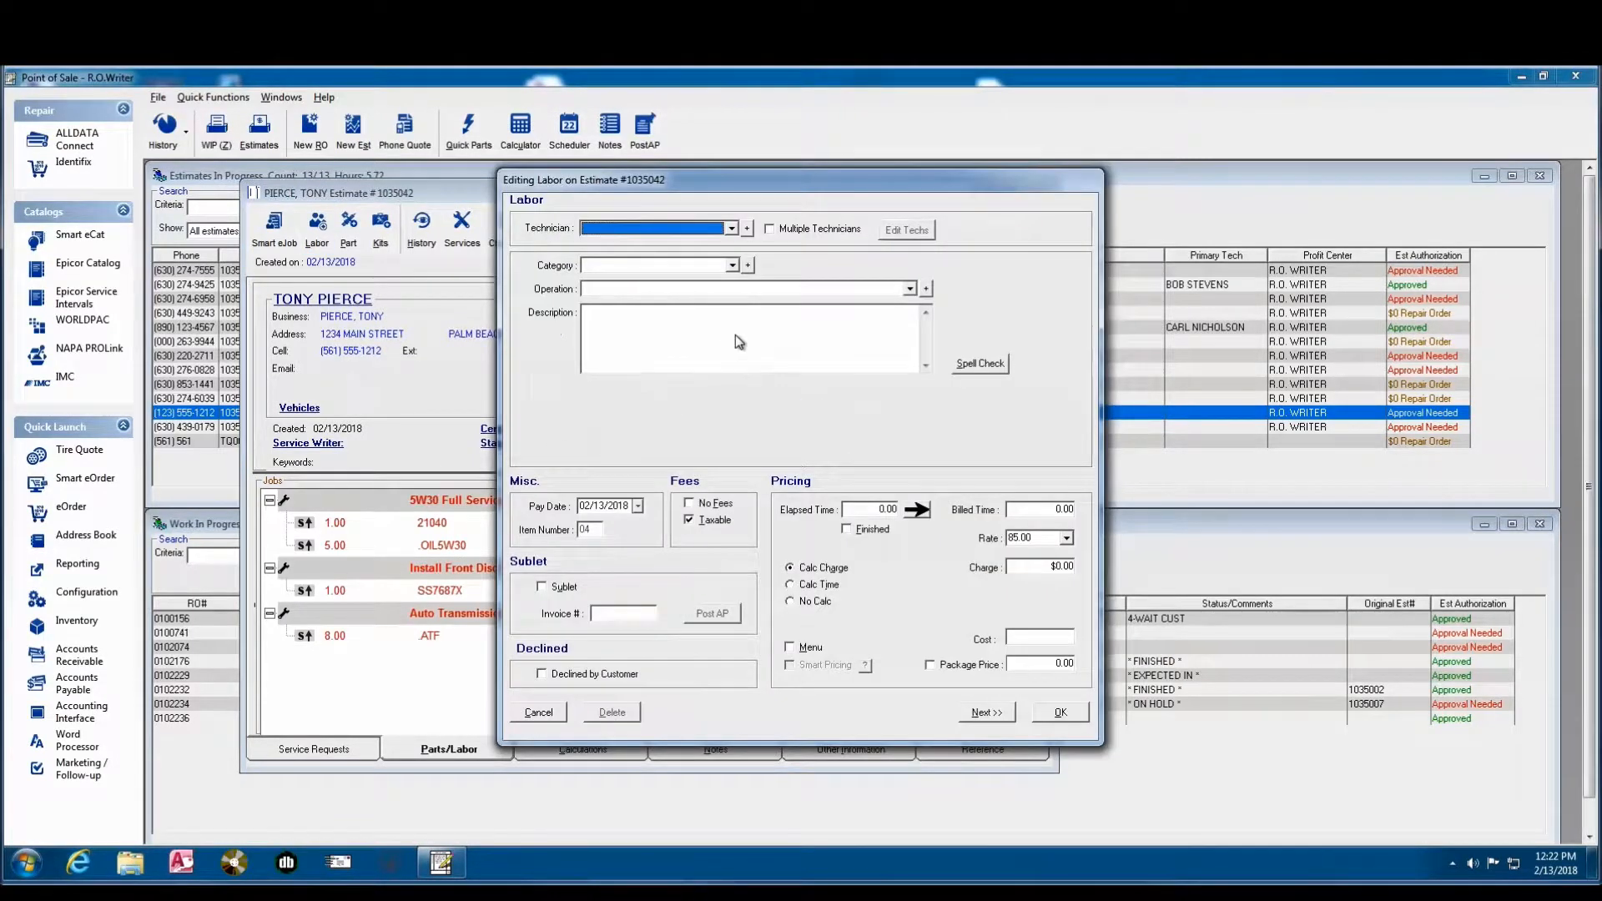
click(732, 265)
drag(735, 303, 735, 333)
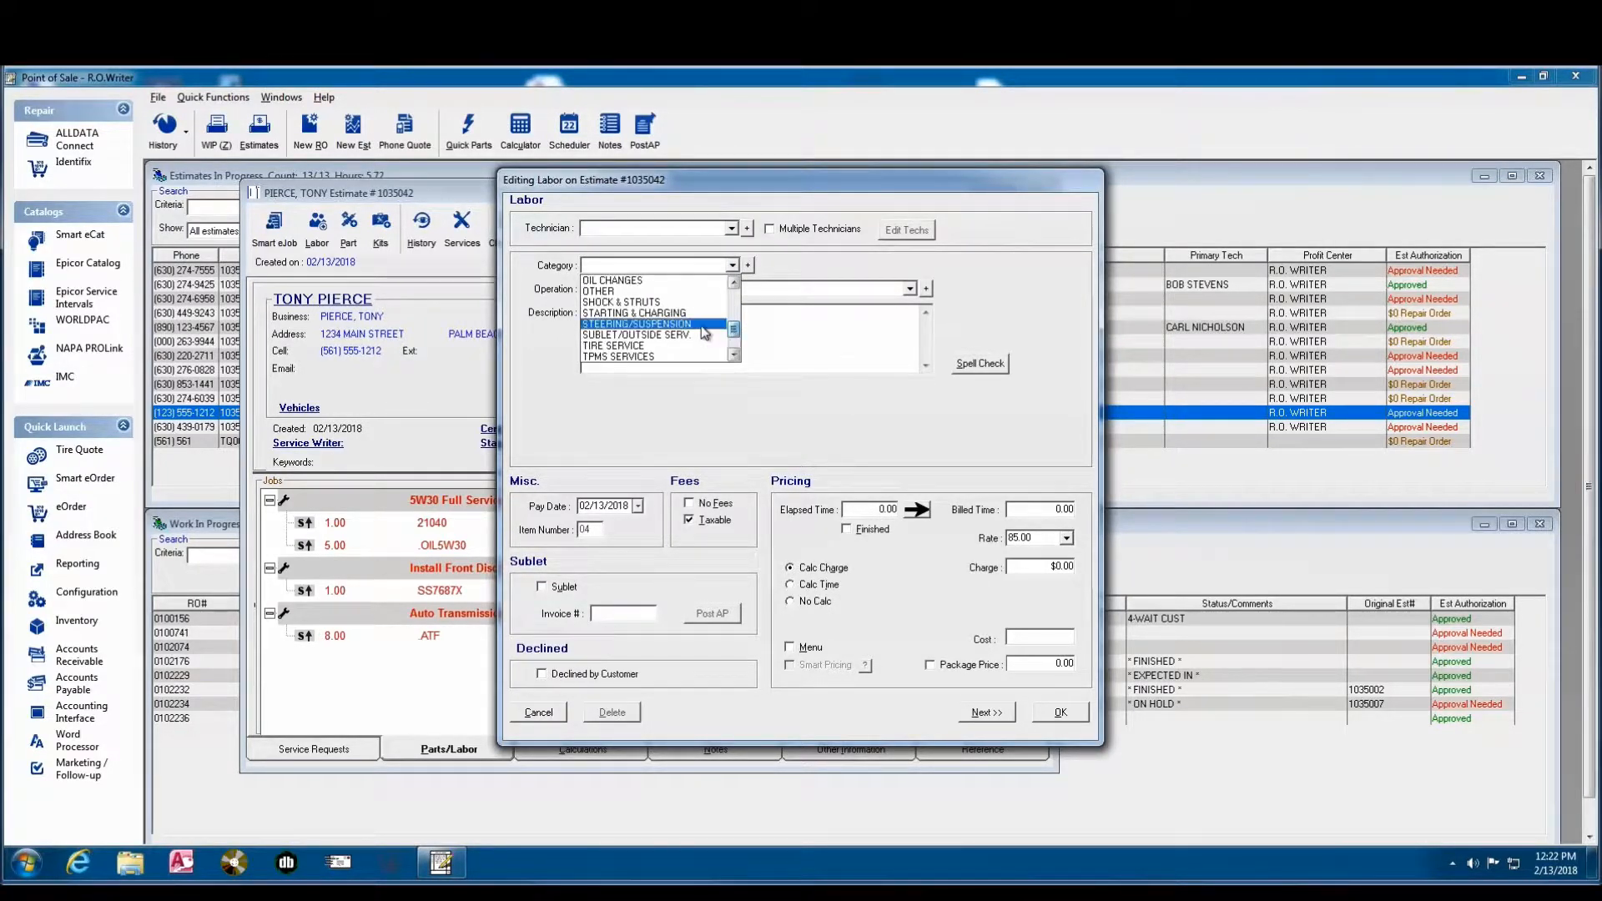
click(705, 326)
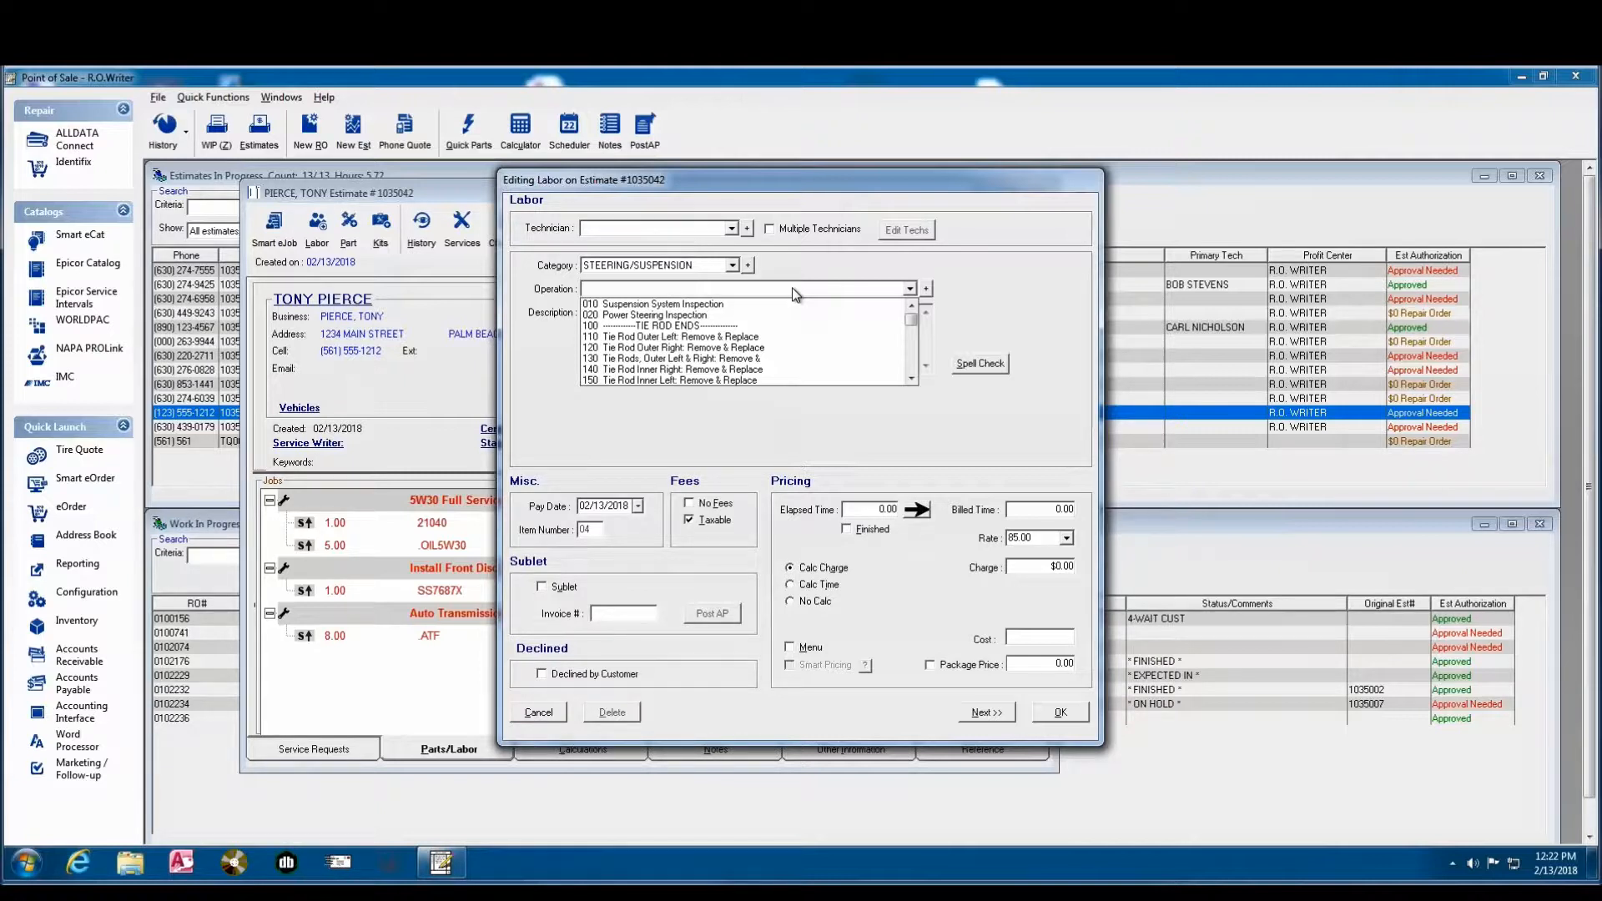
click(793, 289)
- Describe the labor as "R&R Power Steering Pressure Switch", set the billed time to 0.75, and save it to the estimate
click(601, 328)
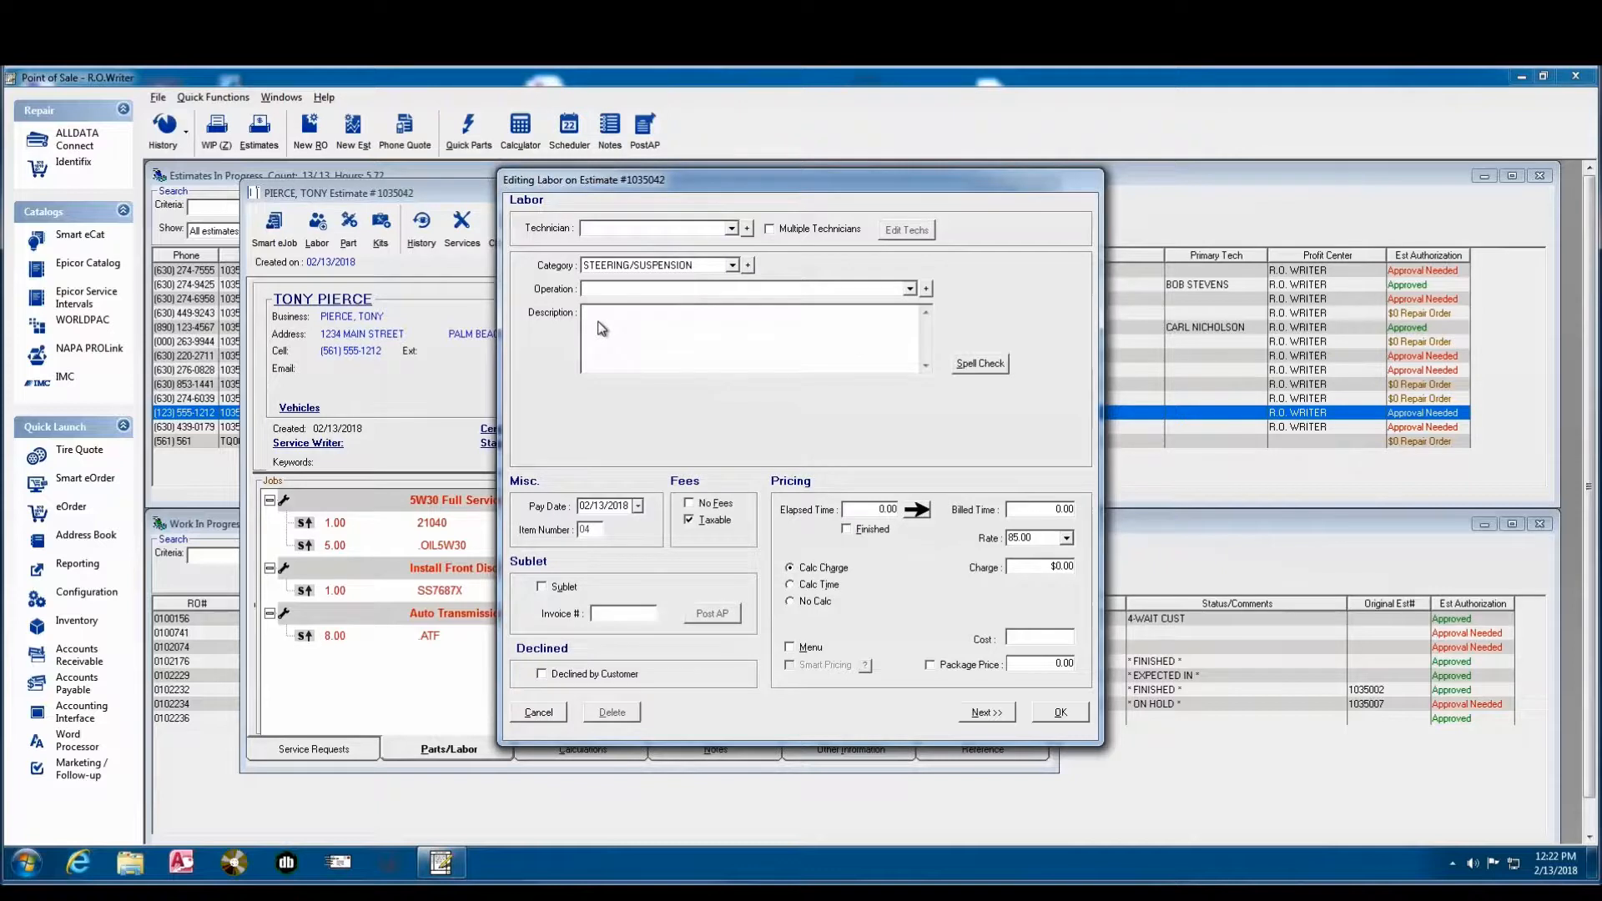
text(R&R Power Steering Pressure Switch)
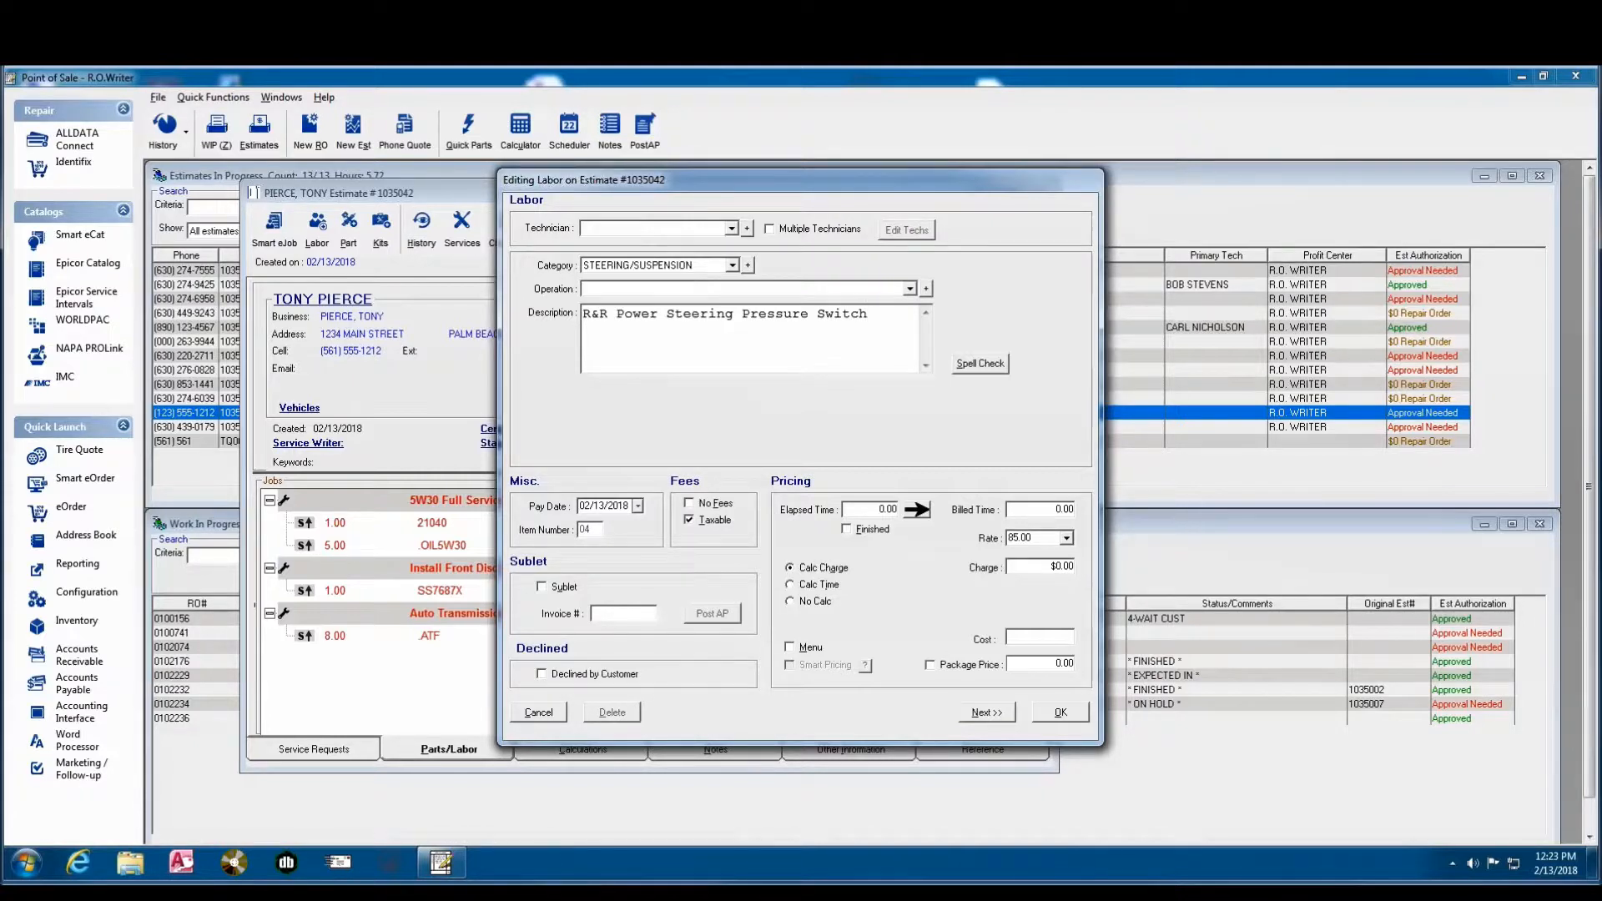
click(1058, 511)
text(0.75)
click(1072, 716)
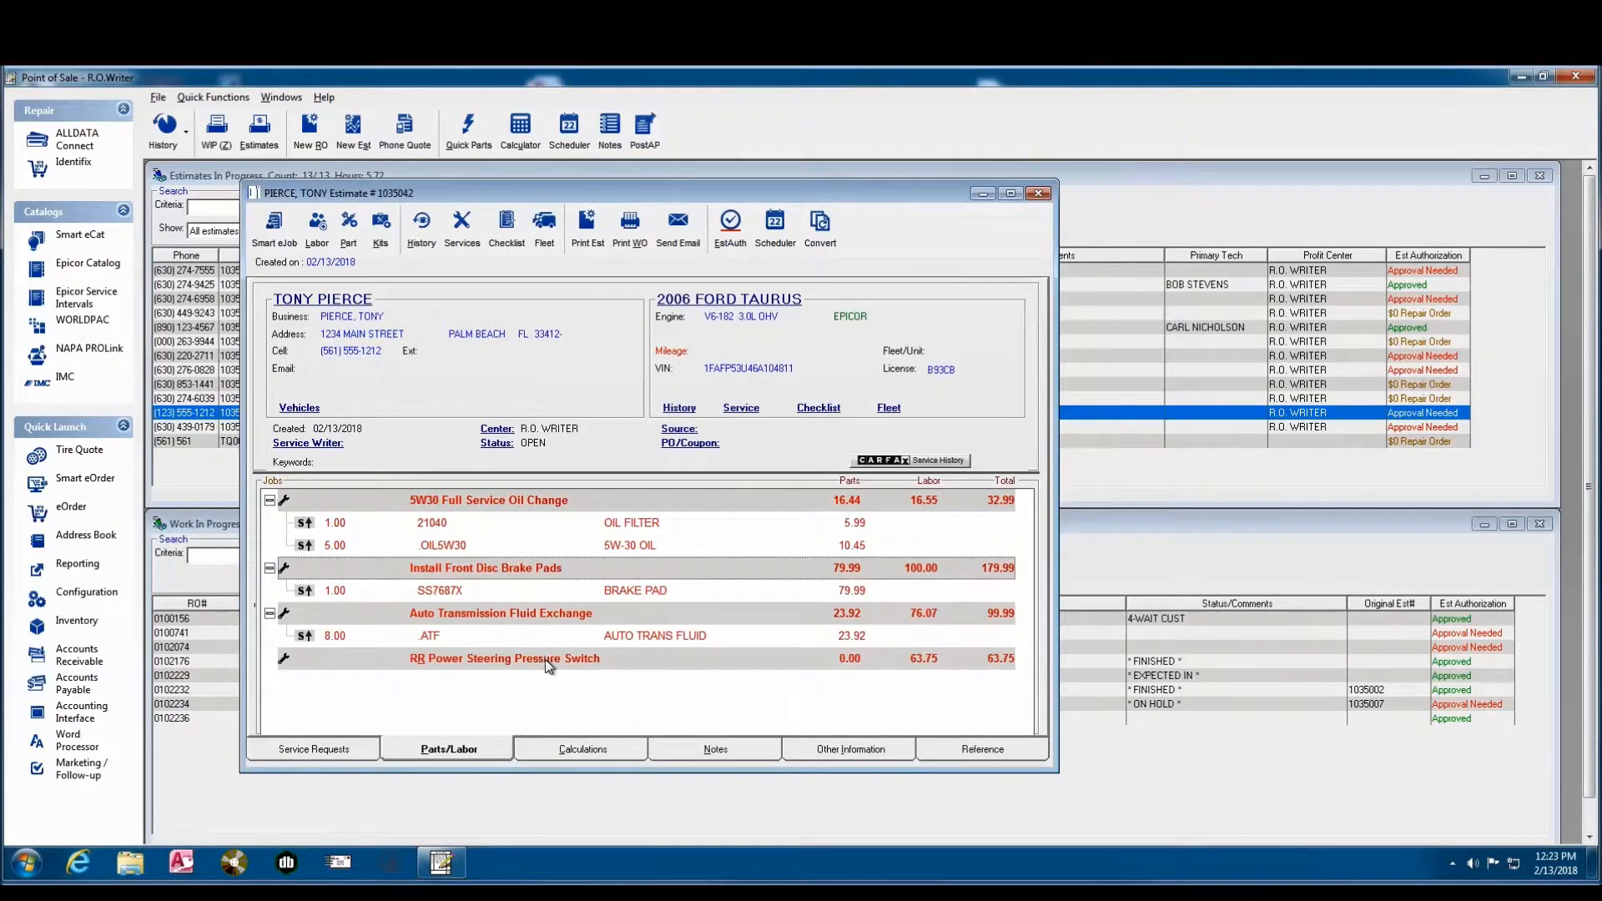
- Start a new part for the Power Steering Pressure Switch job and enter part number 1234567 as a non-inventory part
click(551, 666)
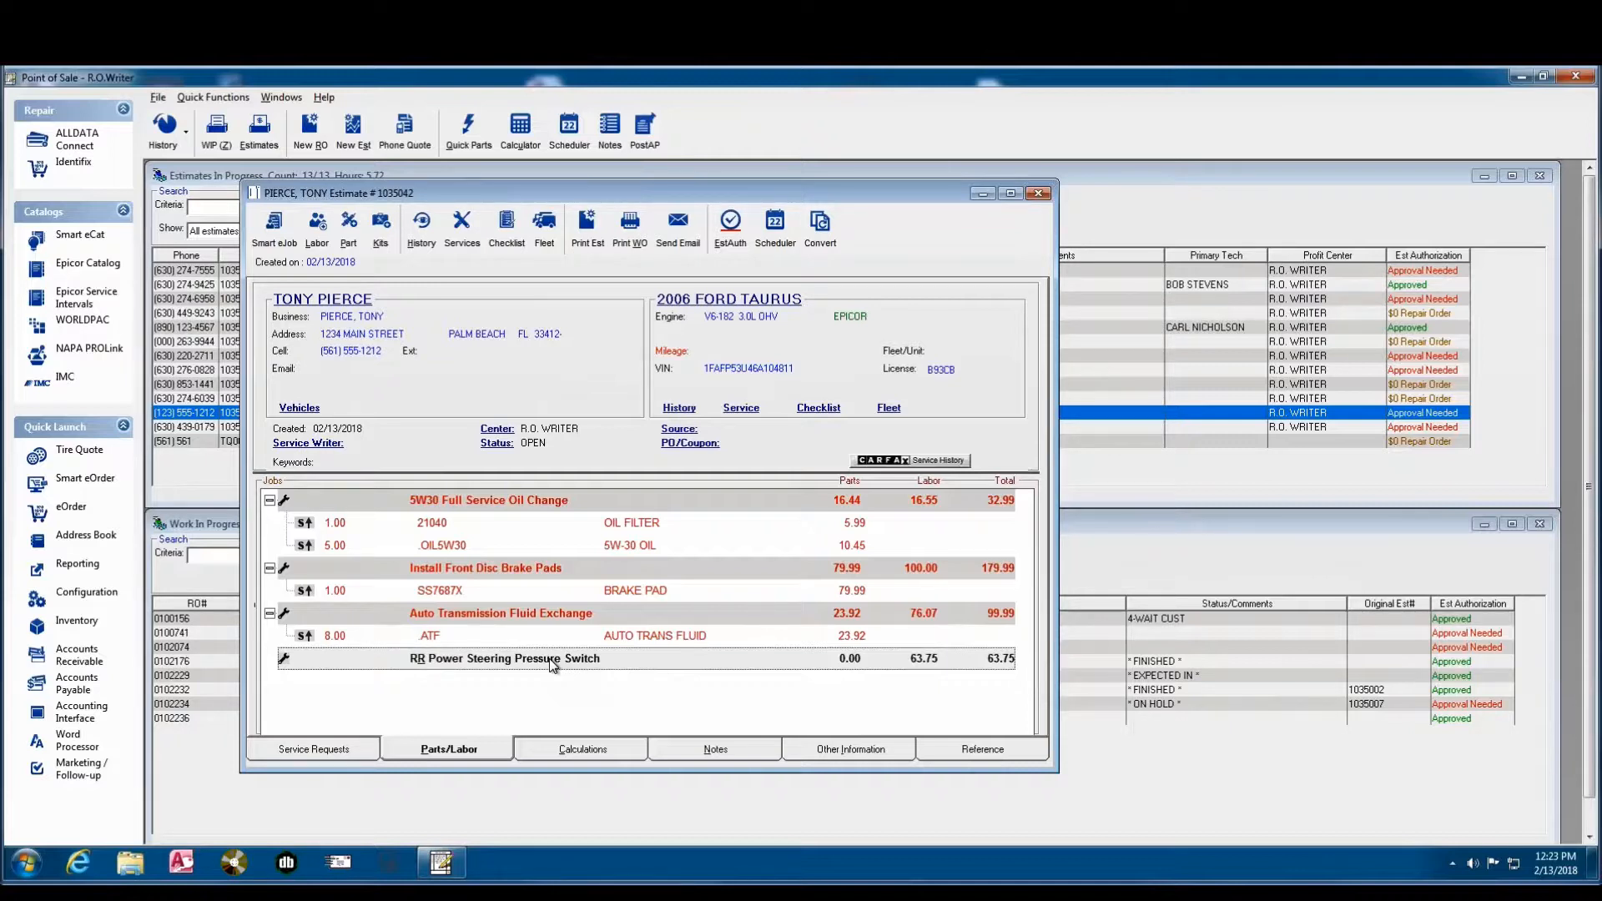
click(348, 228)
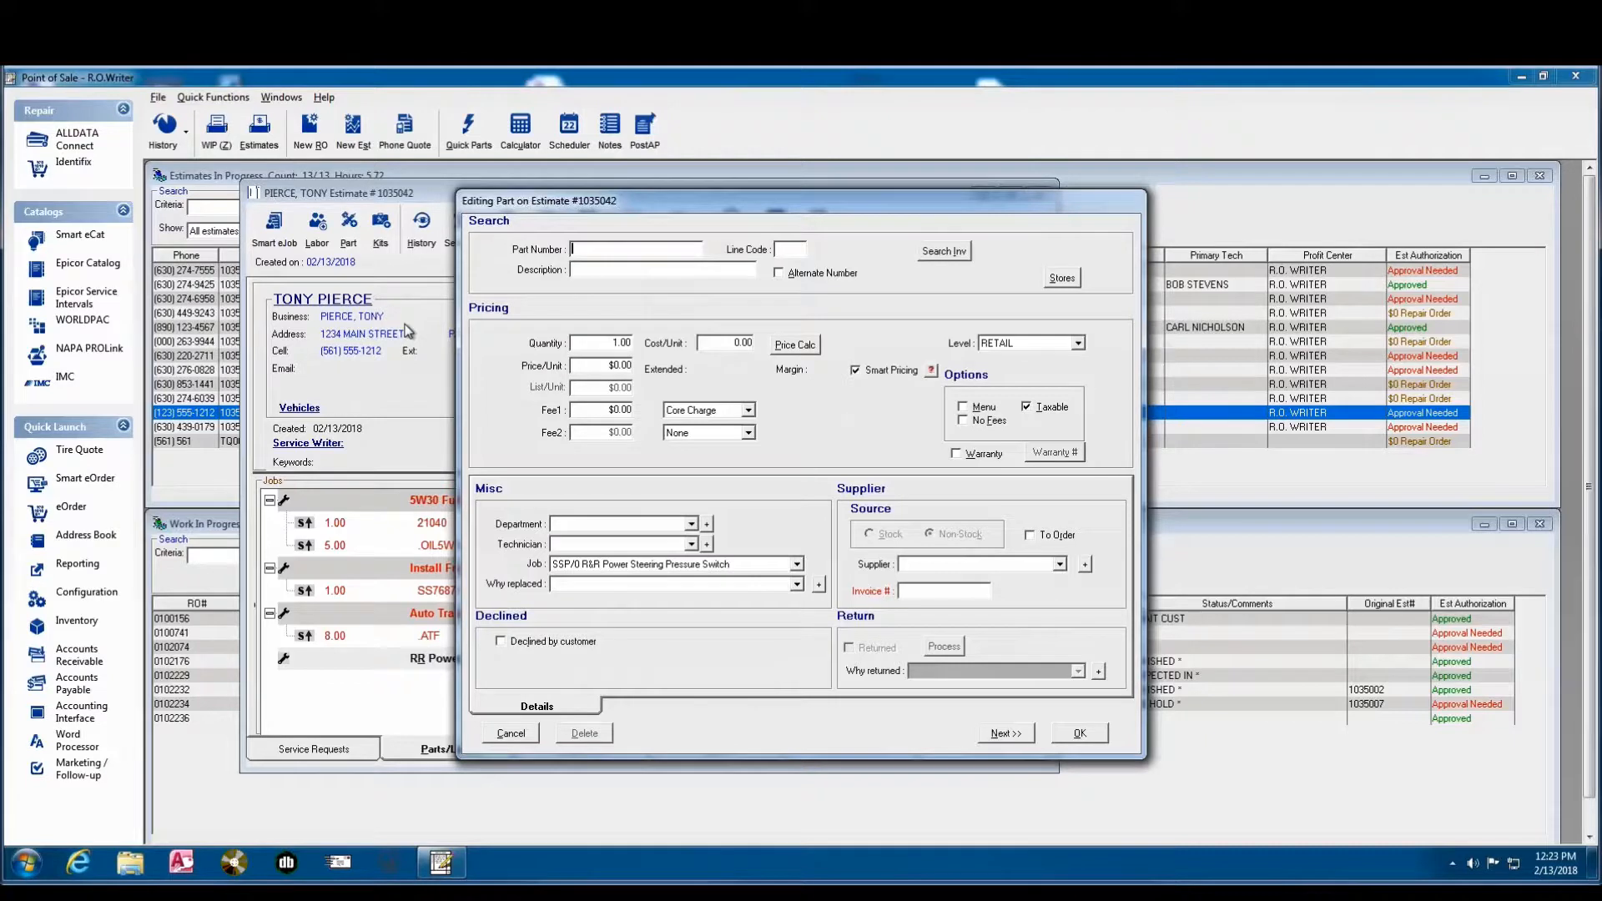
text(1234567)
key(Return)
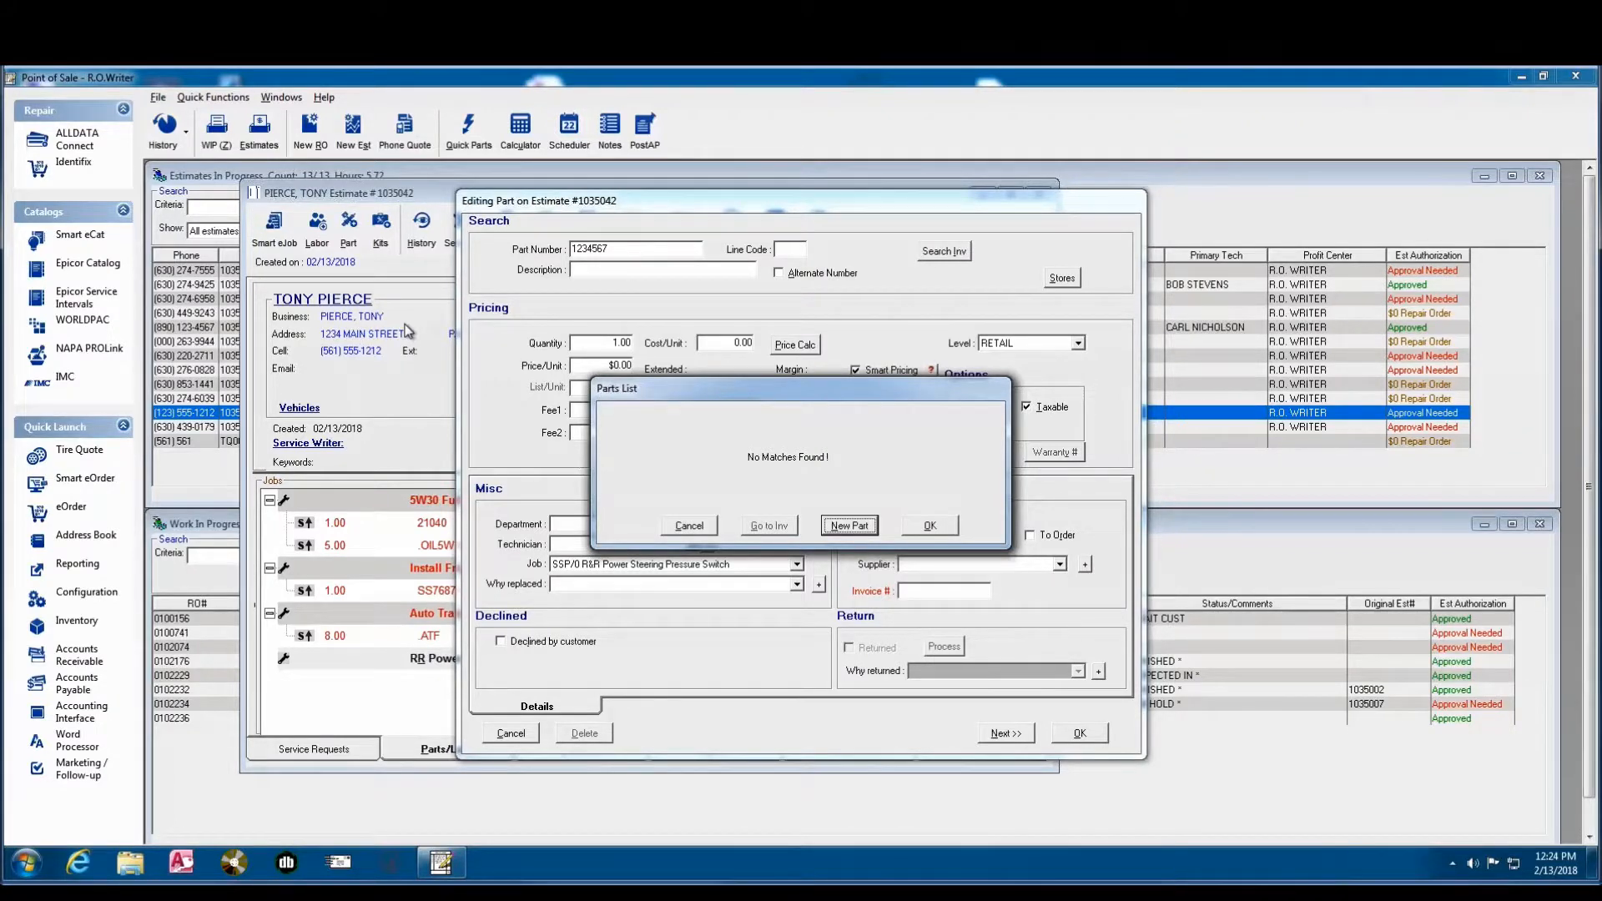
click(929, 526)
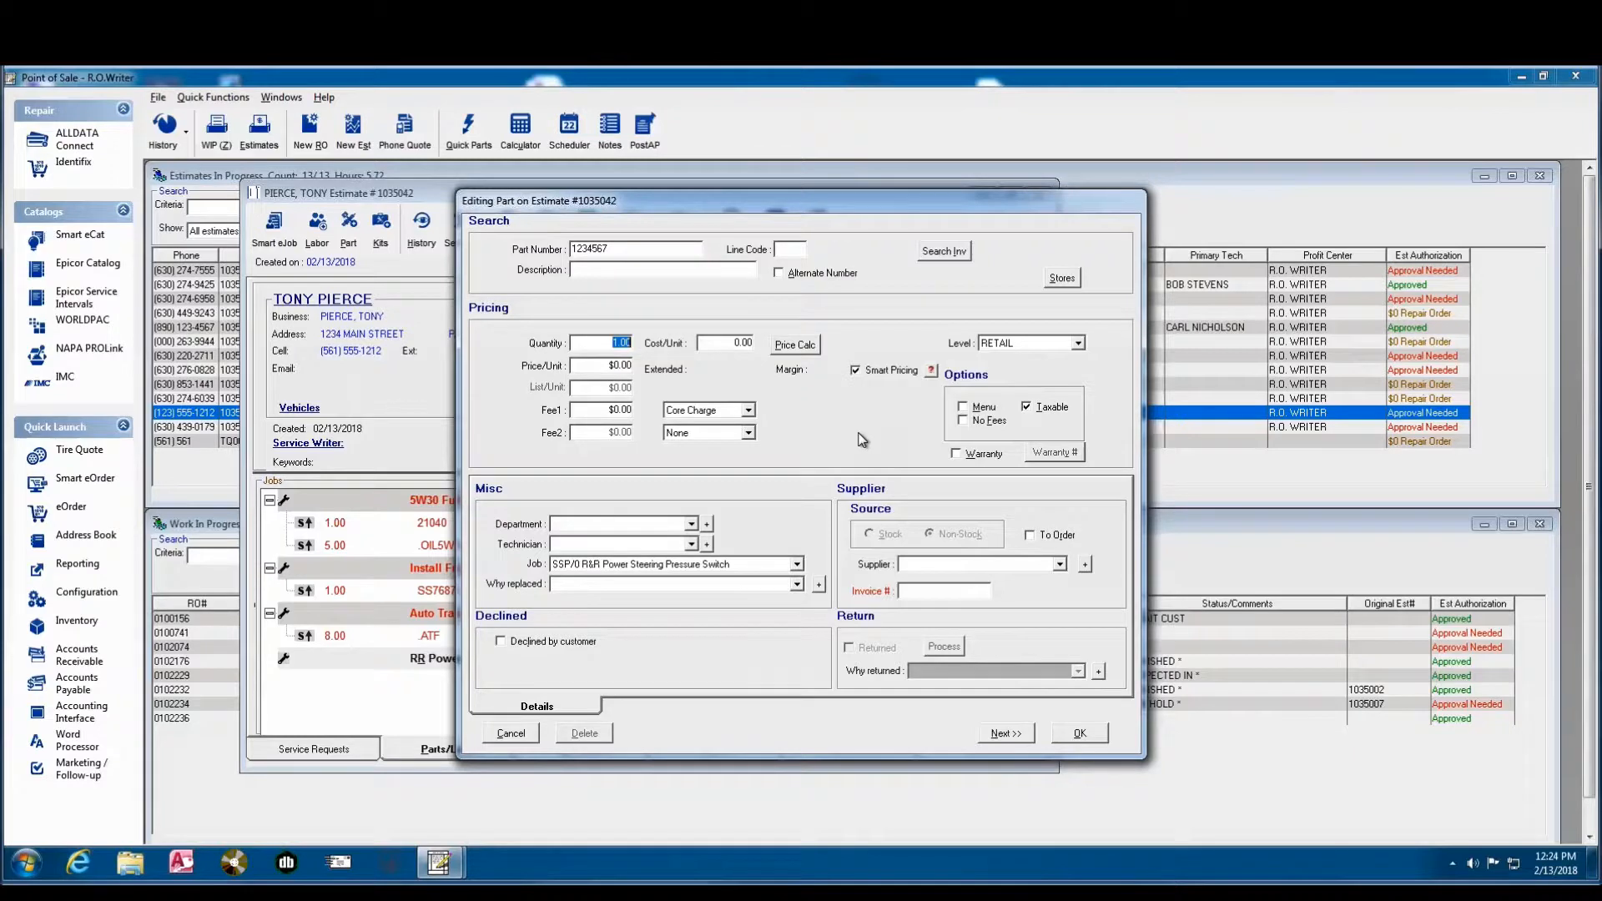
- Describe the part as PS PRESSURE SWITCH with line code ABC and set its unit cost to $23.87
click(581, 276)
text(PS PRESSURE SWITCH)
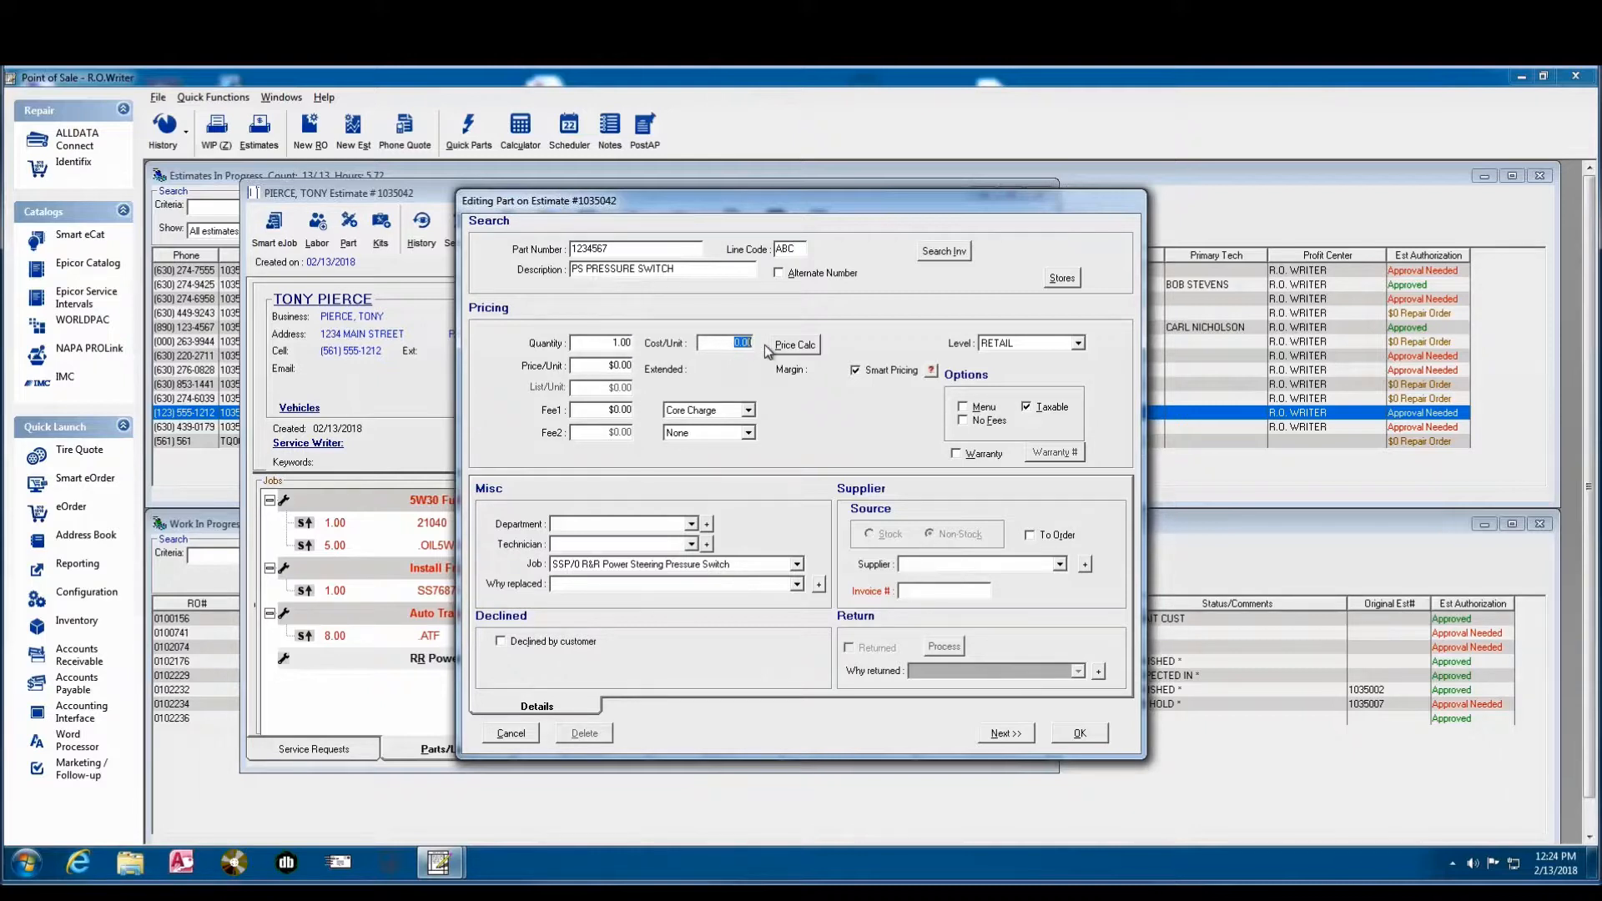
text(23.87)
- Set ACDELCO as the pressure switch's supplier and save the part to the estimate
click(1059, 565)
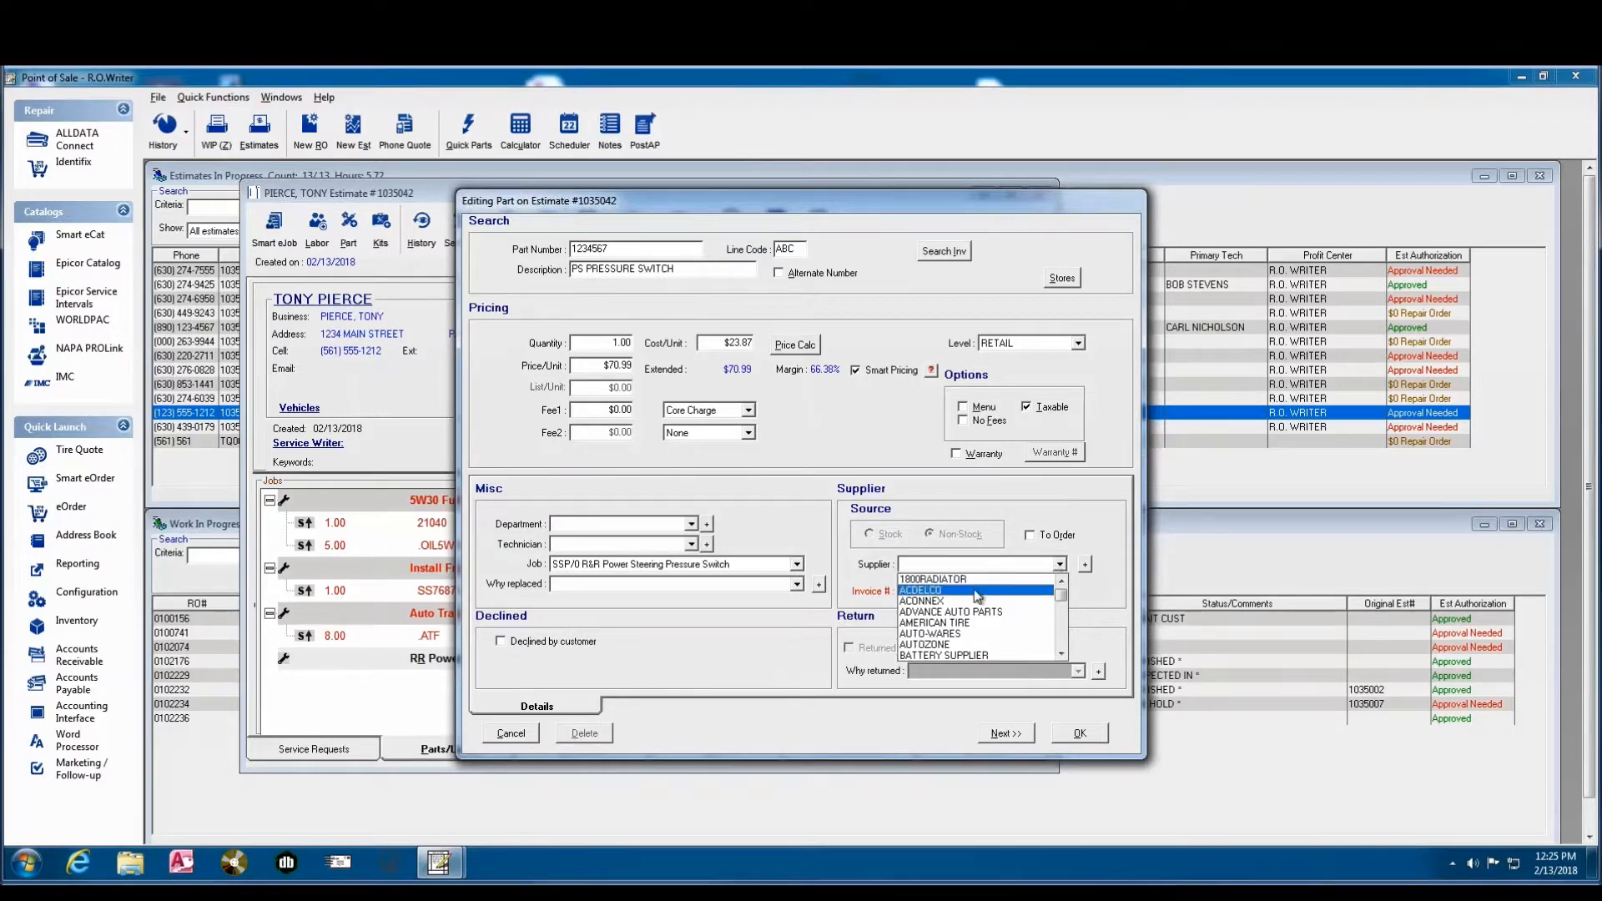
click(981, 576)
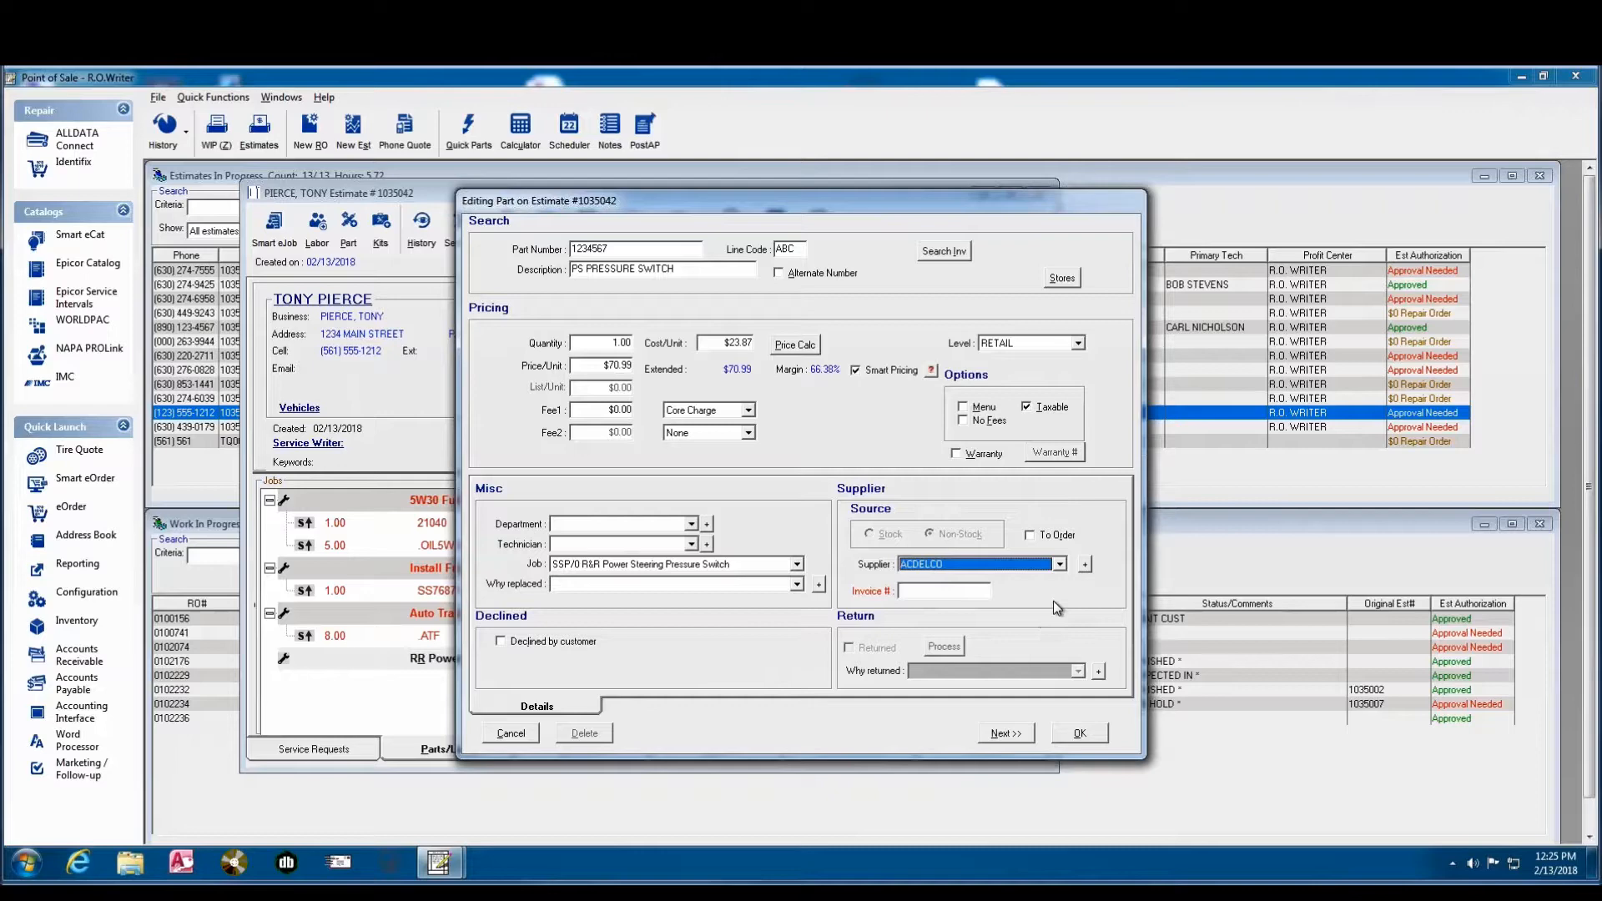
click(1079, 734)
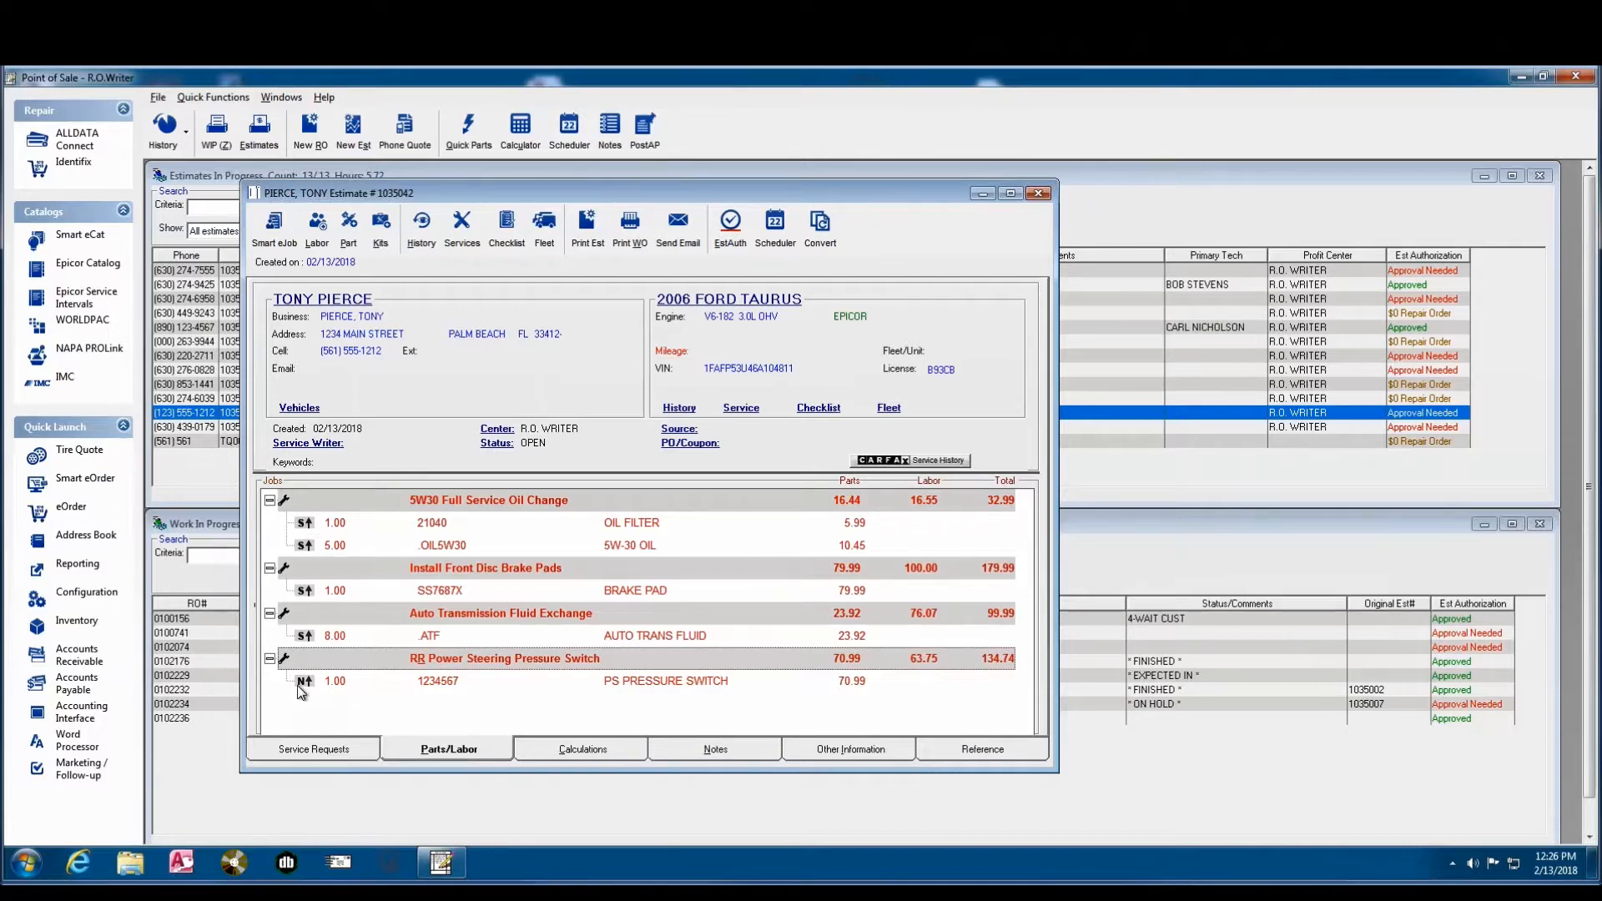
- Set the PS PRESSURE SWITCH part's unit price to $30.00 and save it, declining the offered price adjustment
double_click(540, 679)
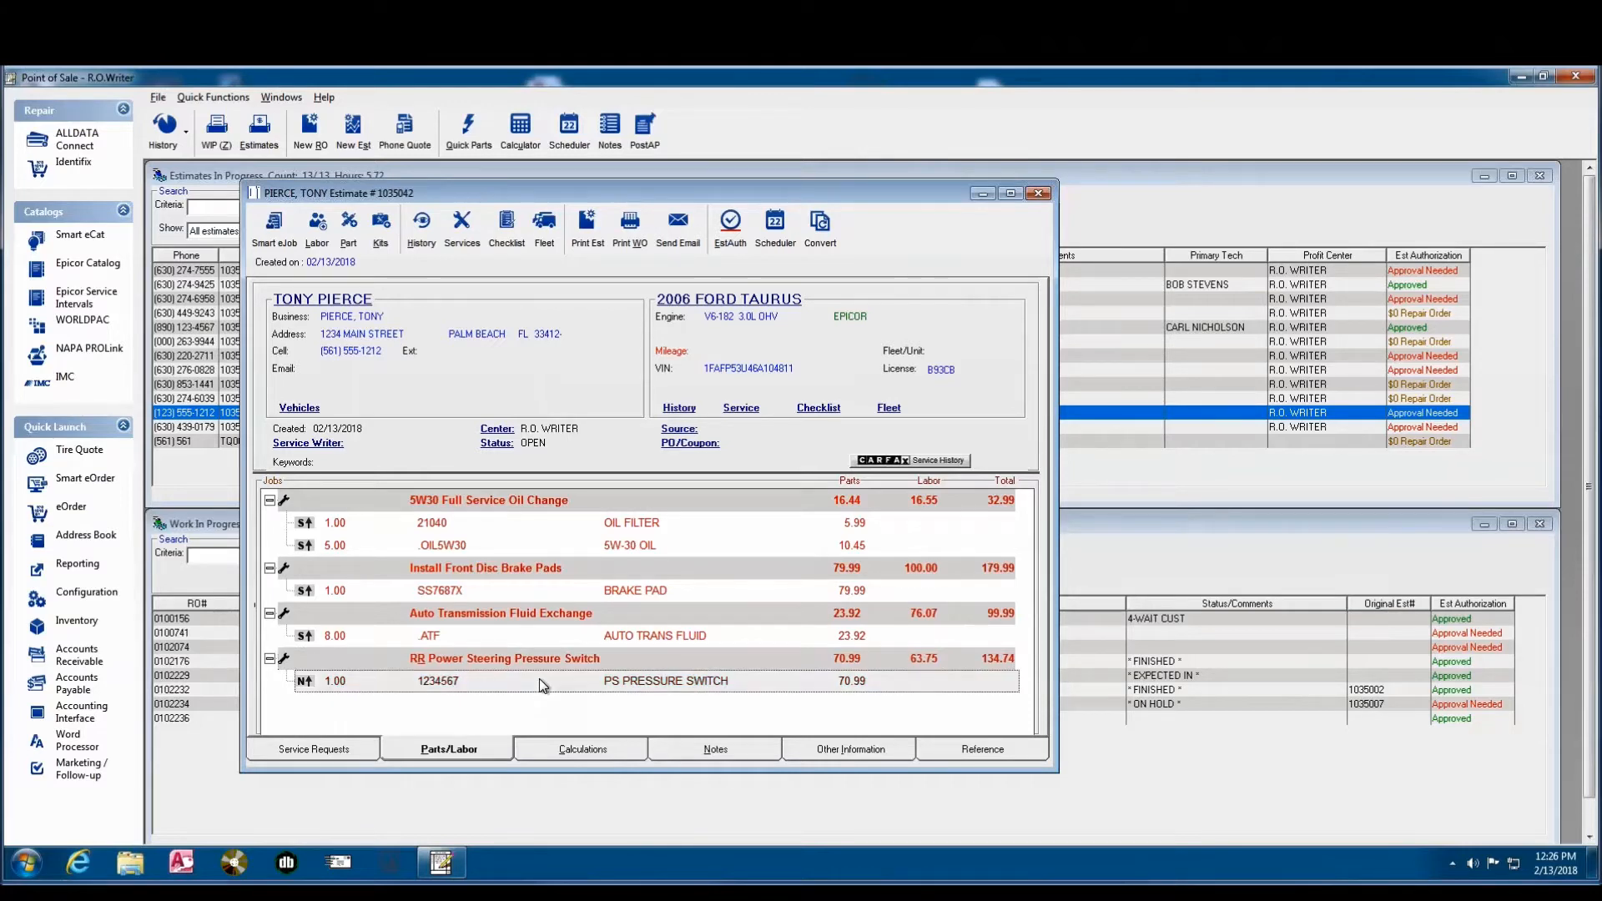
click(597, 367)
text(30)
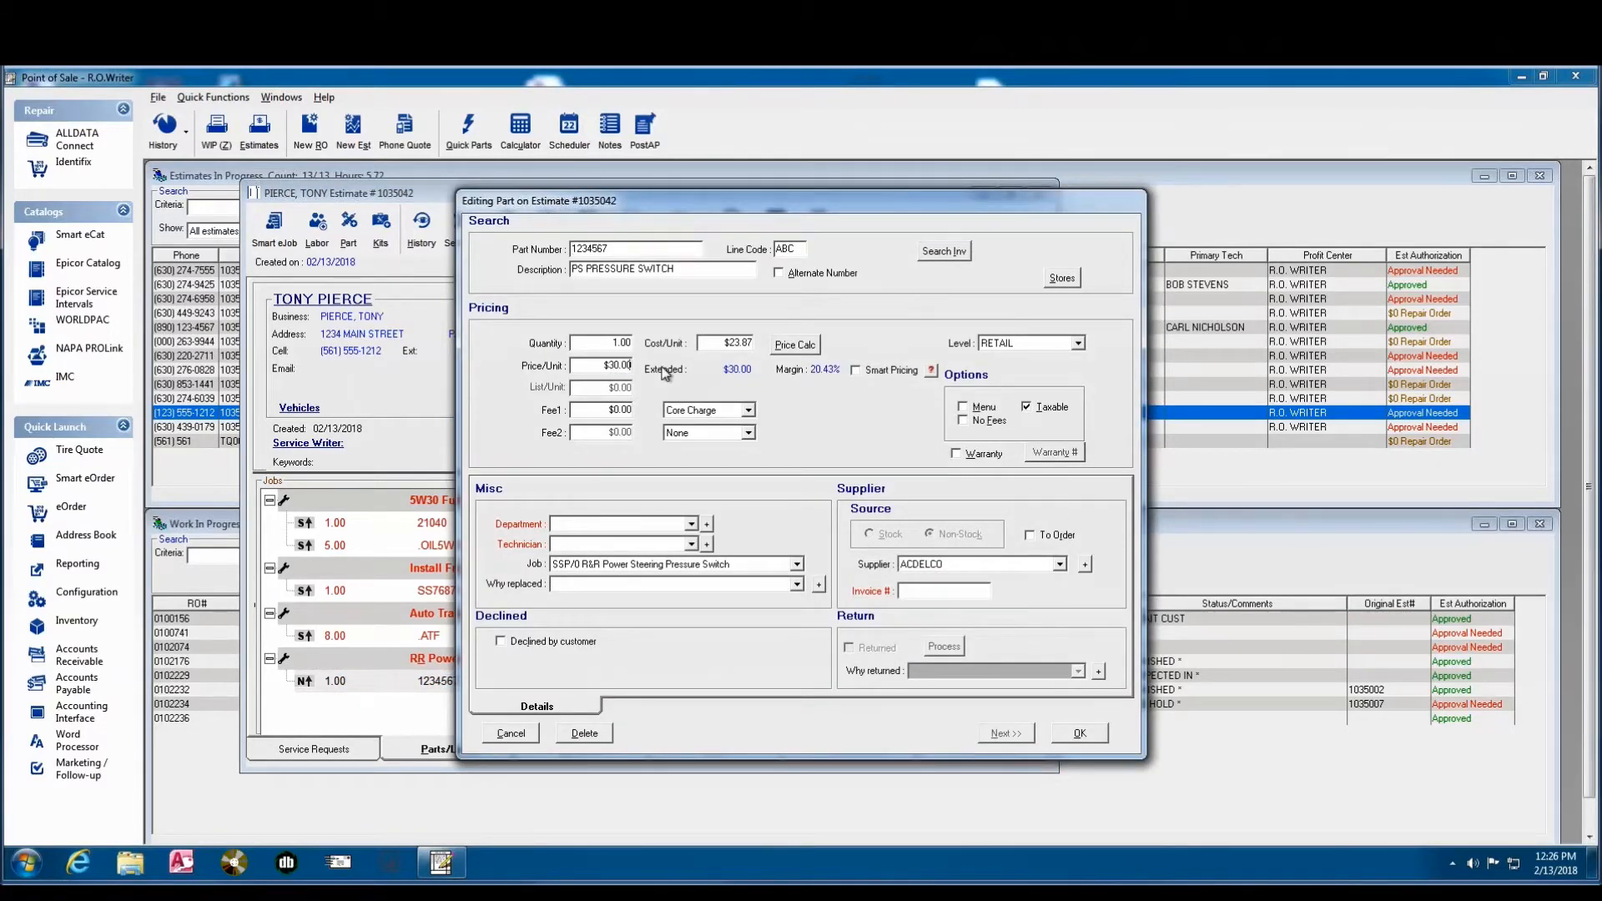
click(1079, 733)
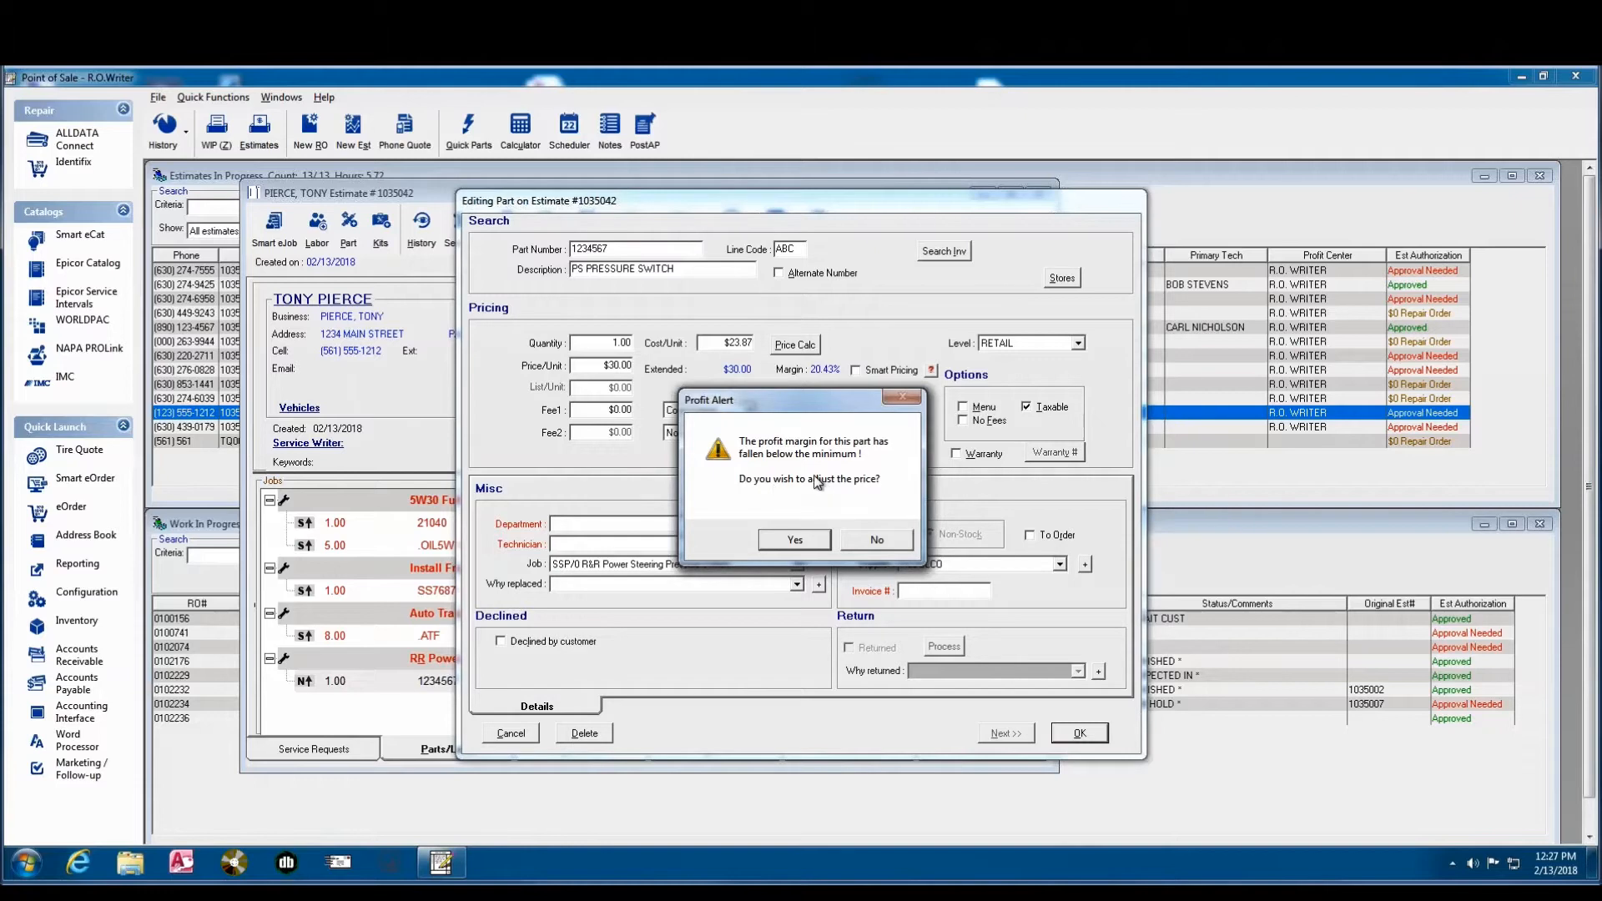
click(875, 542)
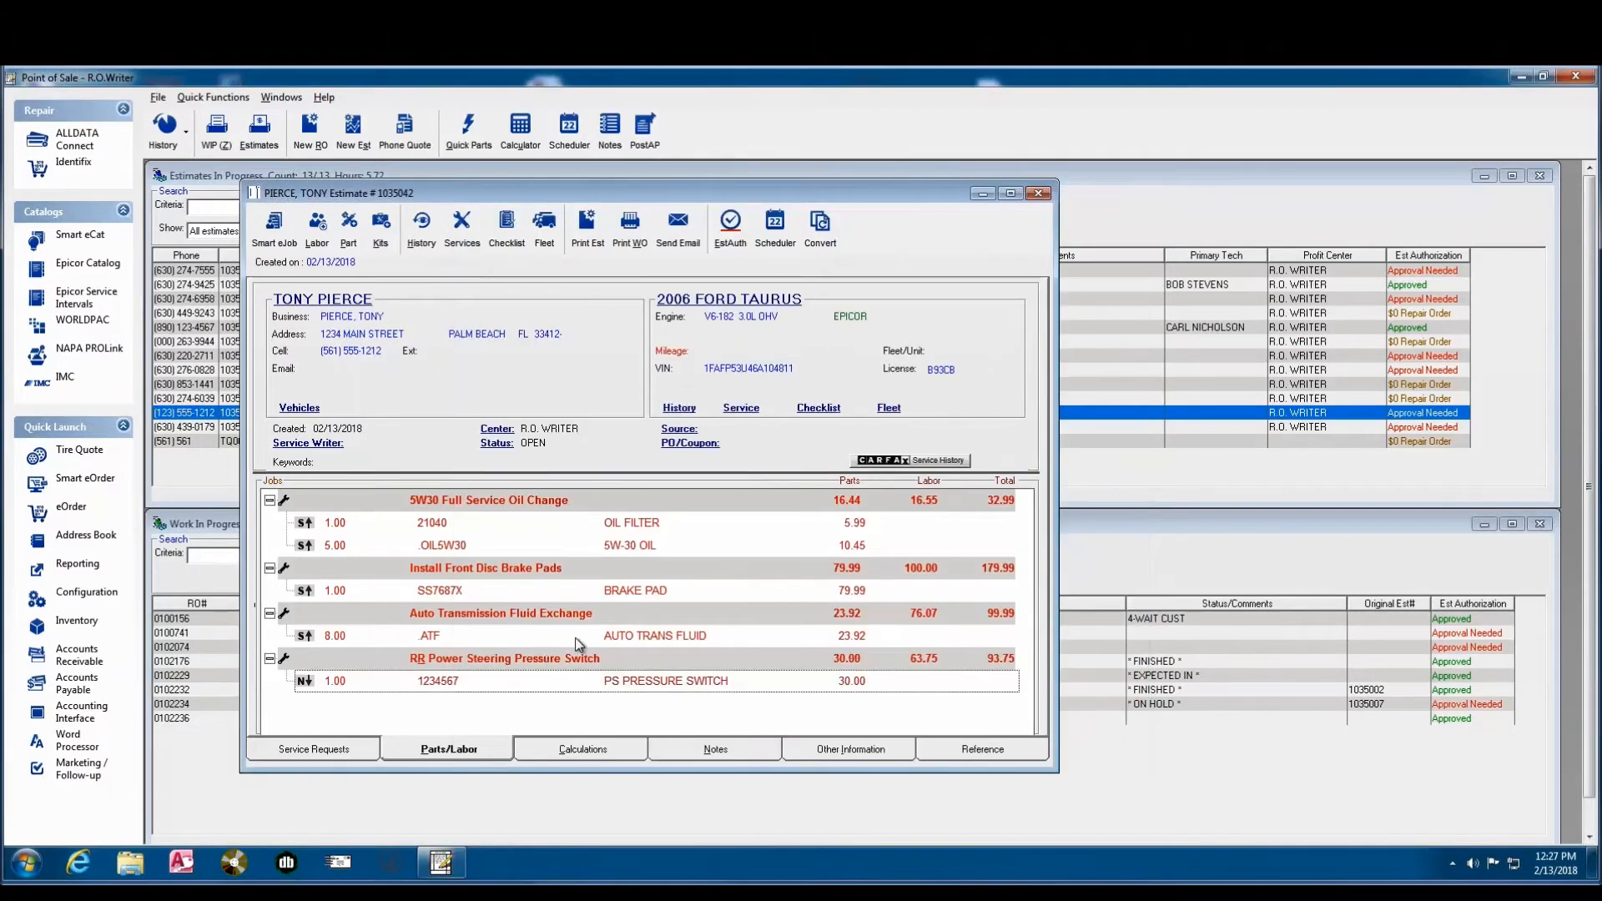